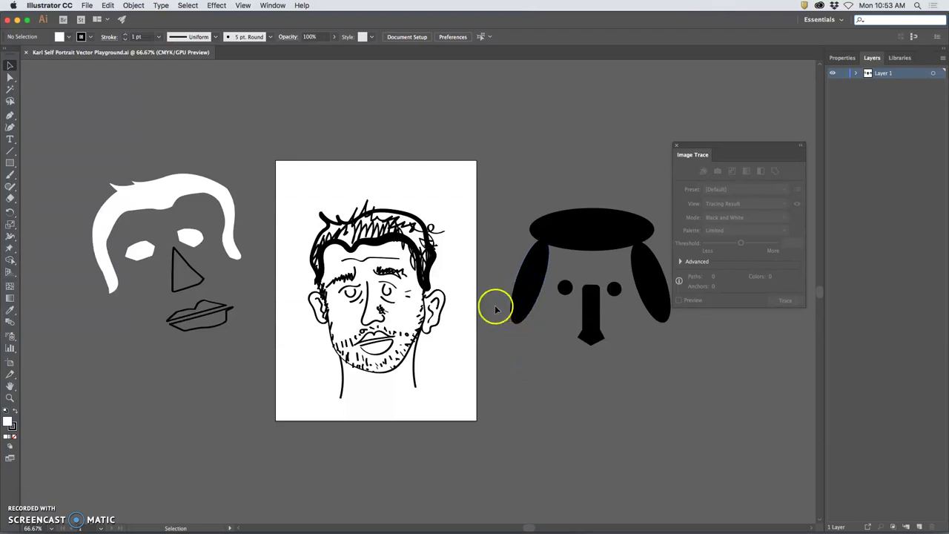
# Copy the splash drawing from the Angry Elemental sketch in Preview
pyautogui.hscroll(-2, 453, 309)
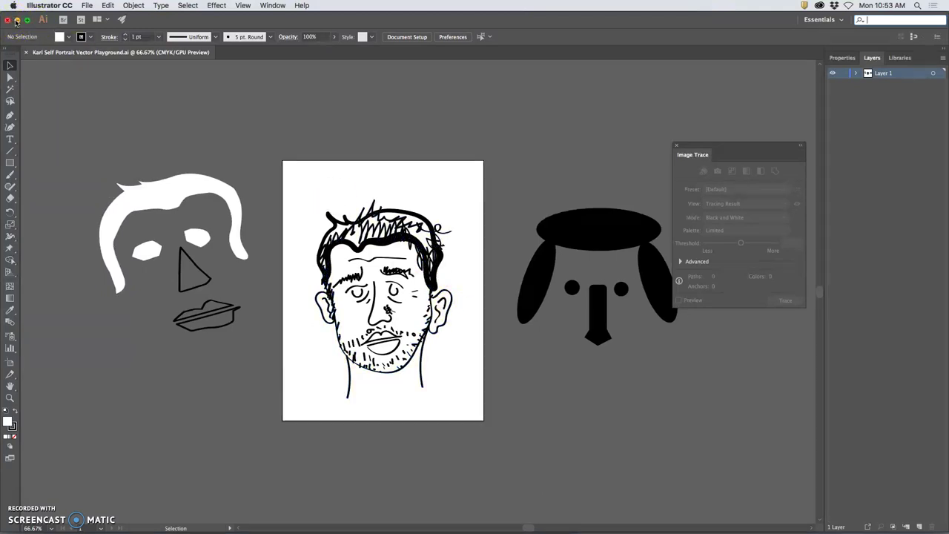
pyautogui.click(17, 21)
pyautogui.click(266, 89)
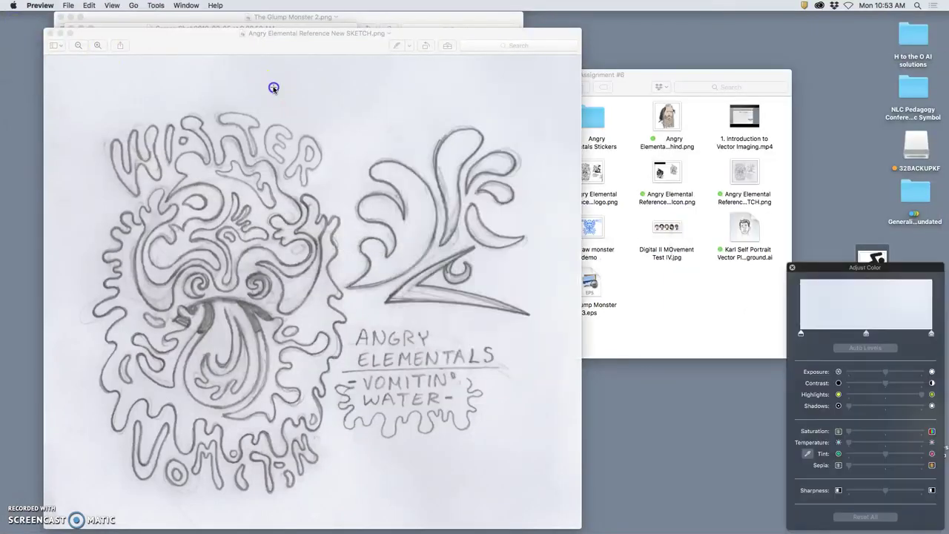
pyautogui.moveTo(379, 197)
pyautogui.mouseDown()
pyautogui.moveTo(477, 295)
pyautogui.moveTo(555, 330)
pyautogui.mouseUp()
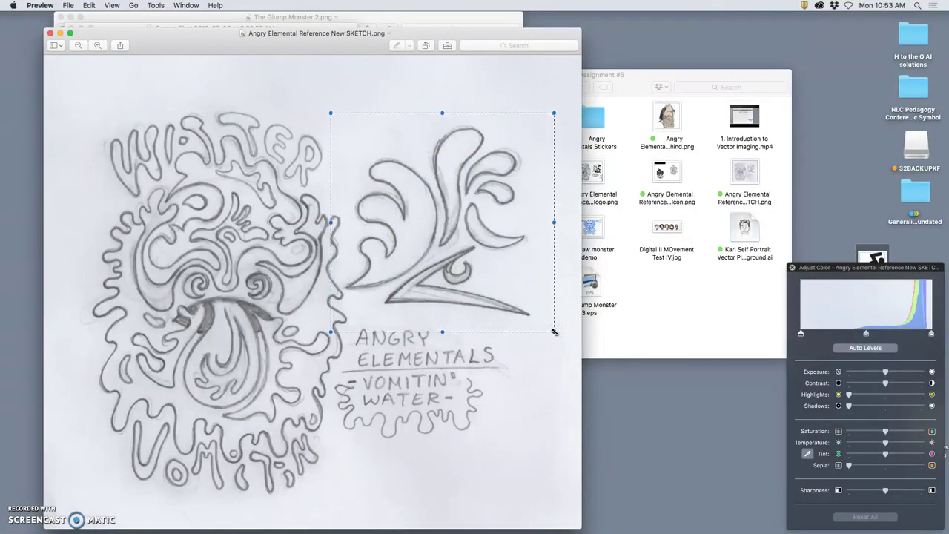
pyautogui.click(535, 322)
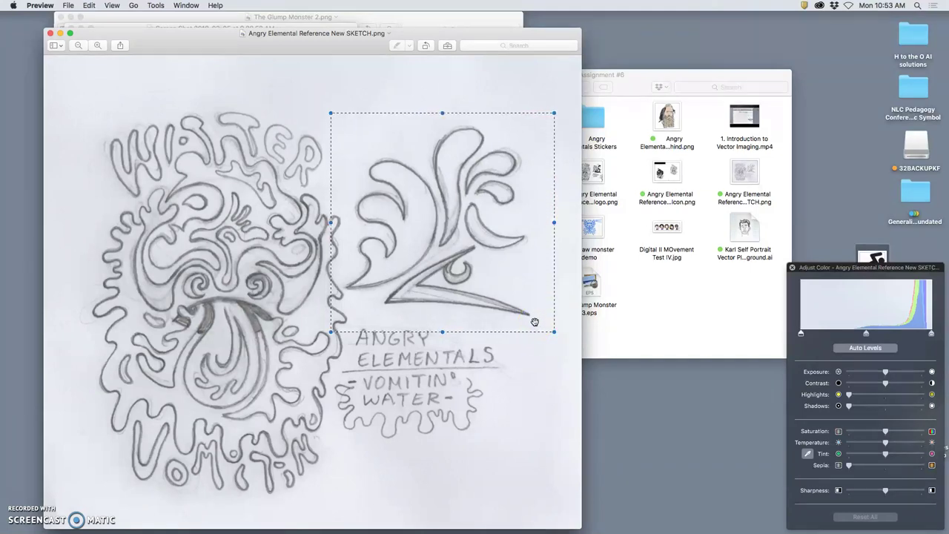
pyautogui.press('super+c')
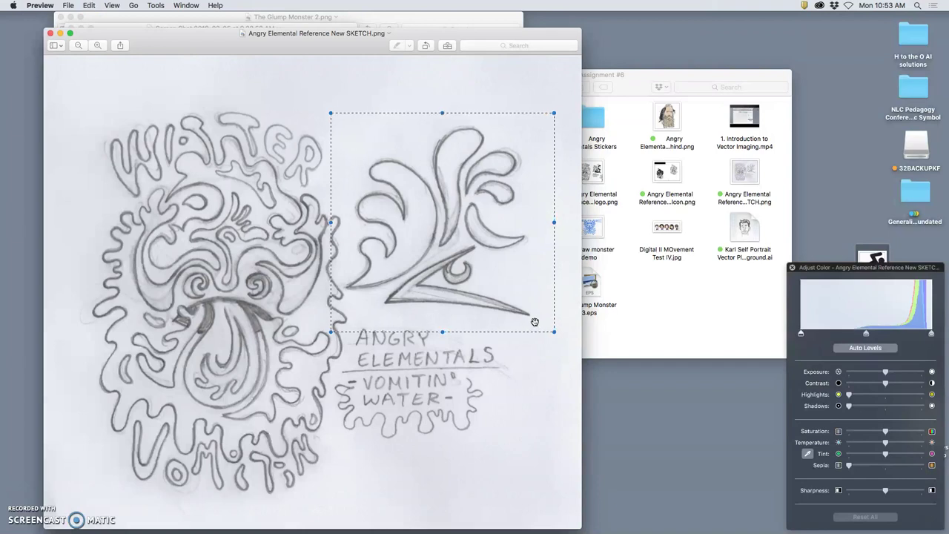
# Minimize and close the Preview image windows, leaving the Assignment #6 folder visible
pyautogui.click(41, 30)
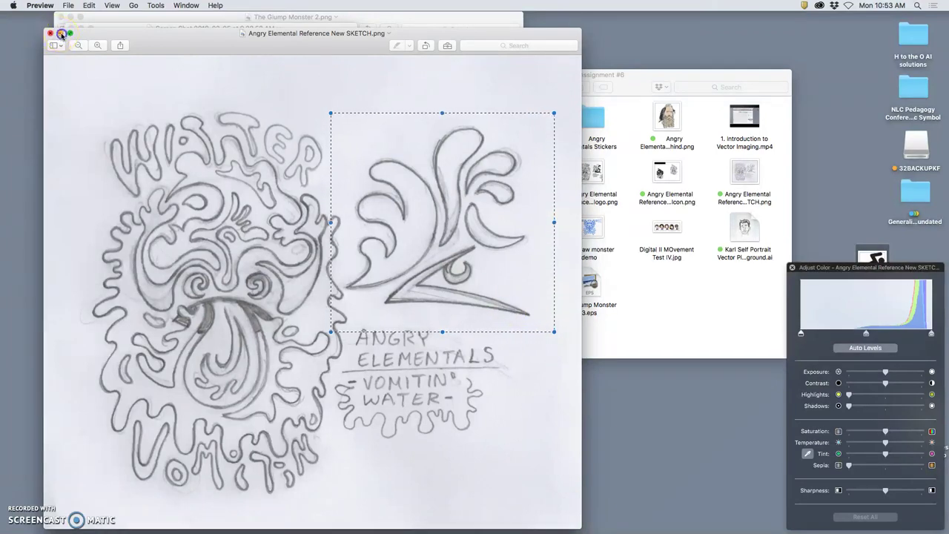
pyautogui.click(59, 33)
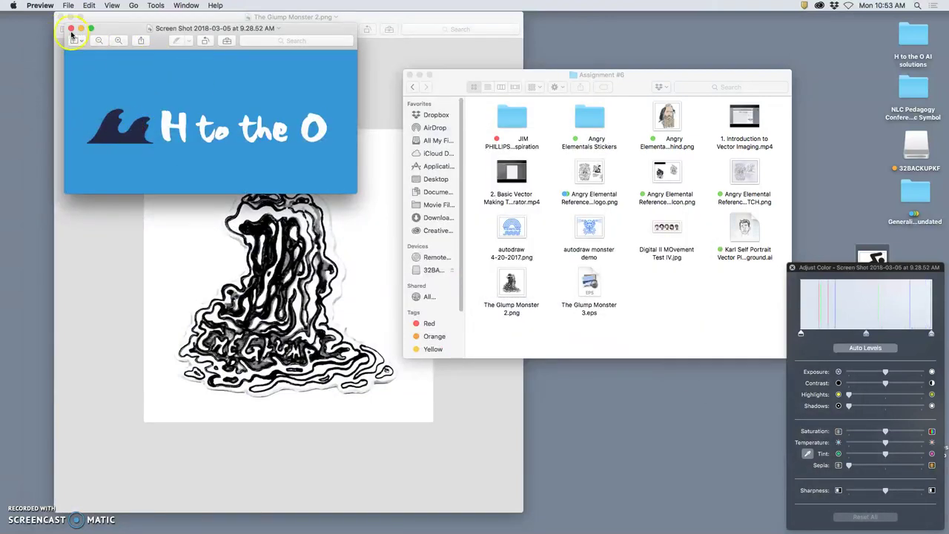
pyautogui.click(71, 27)
pyautogui.click(61, 17)
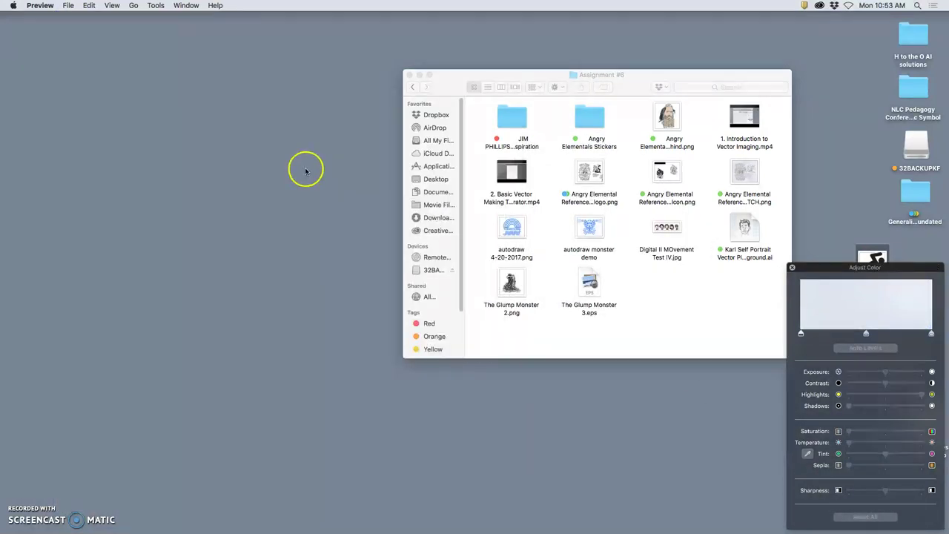
pyautogui.moveTo(621, 528)
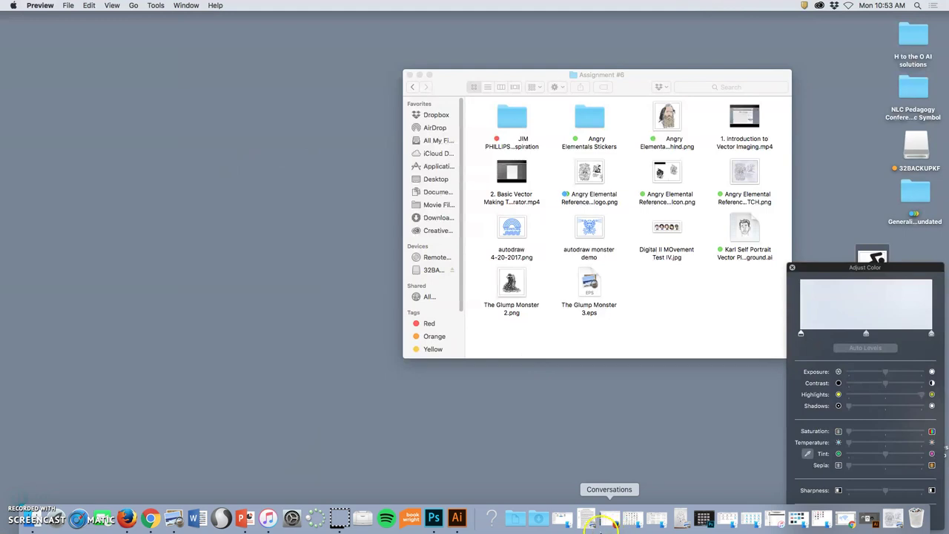
pyautogui.press('F11')
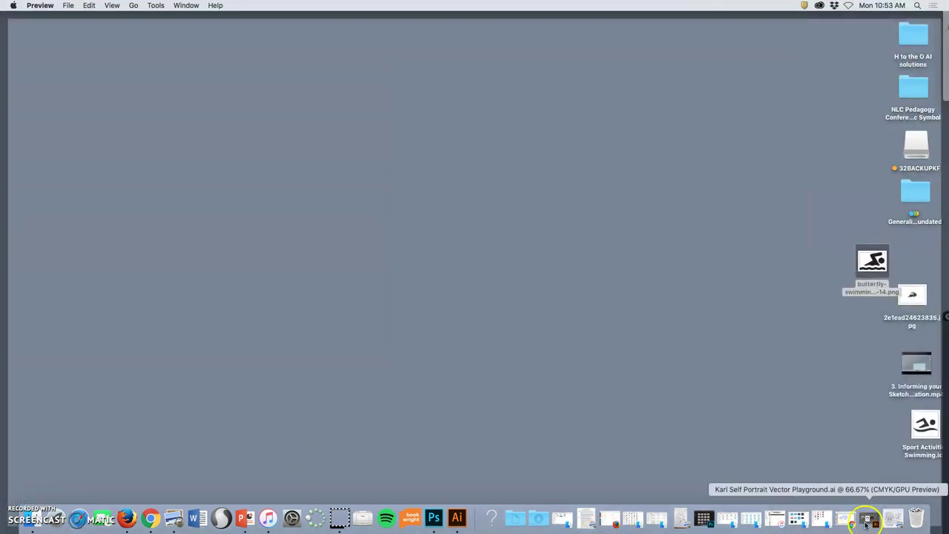
pyautogui.press('F11')
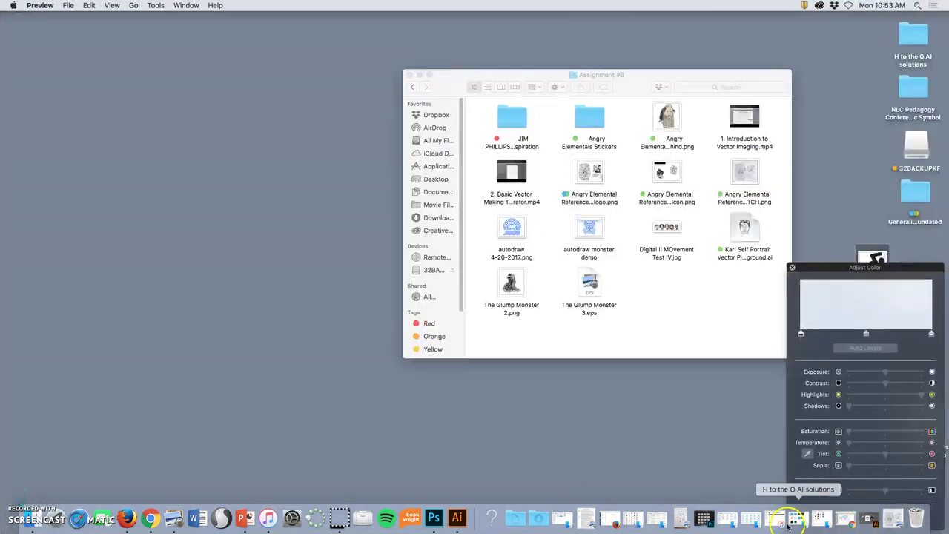
# Create a 998 × 978 px clipboard-preset document and paste the splash sketch in as Layer 1
pyautogui.click(434, 519)
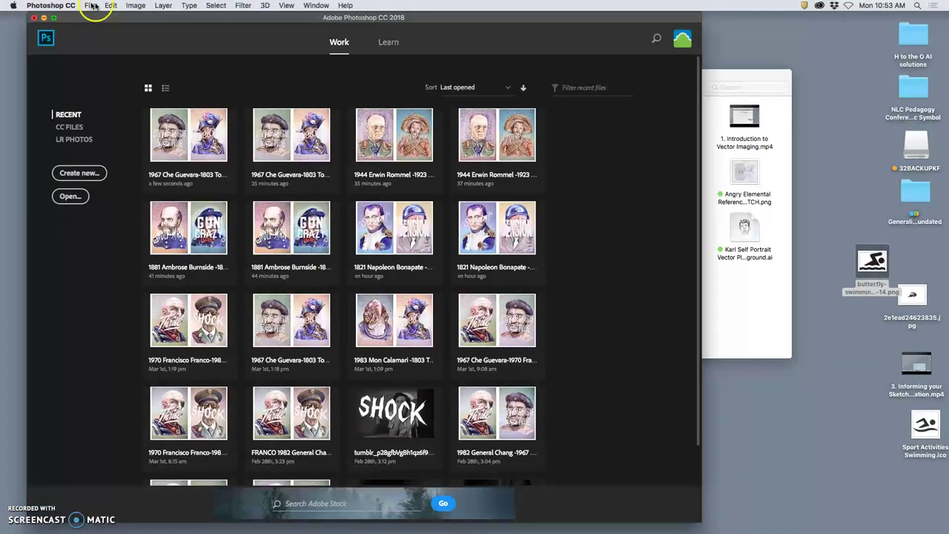
pyautogui.click(91, 5)
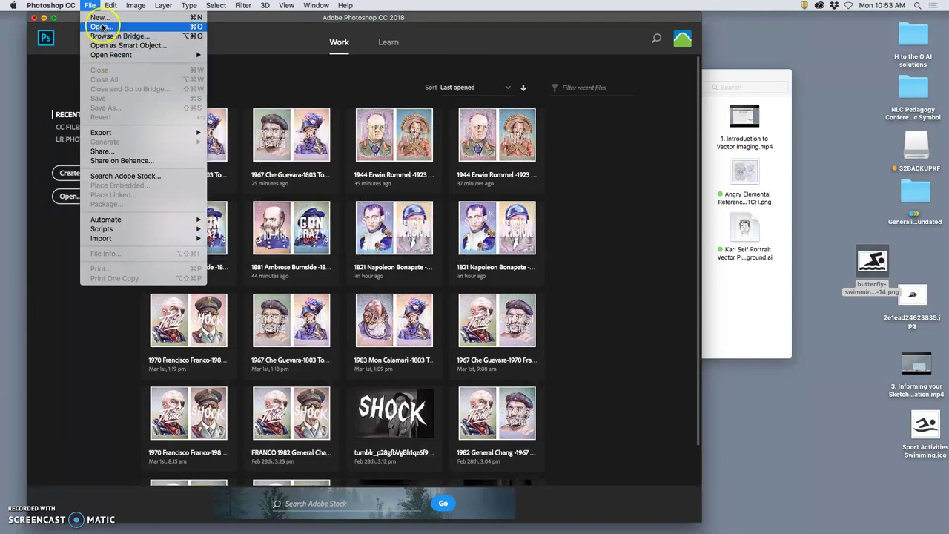
pyautogui.click(316, 109)
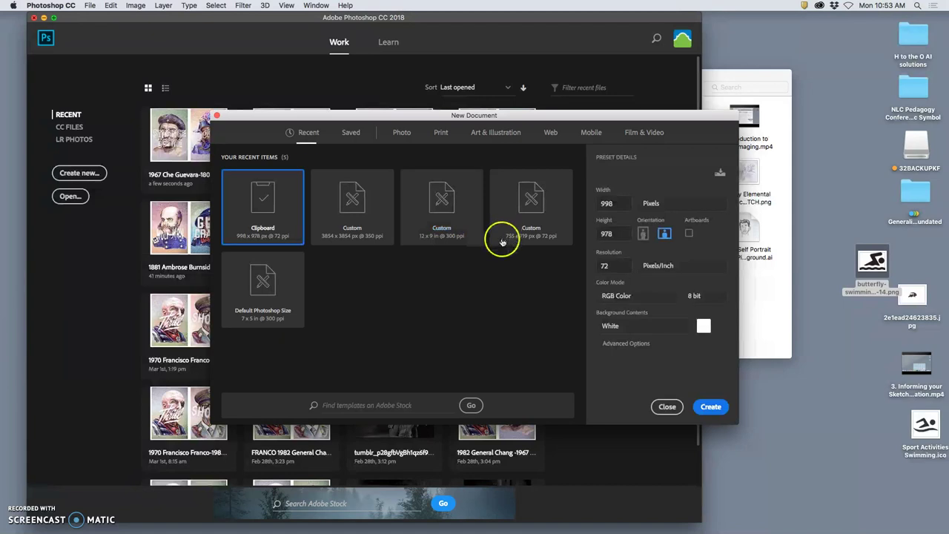
pyautogui.click(710, 407)
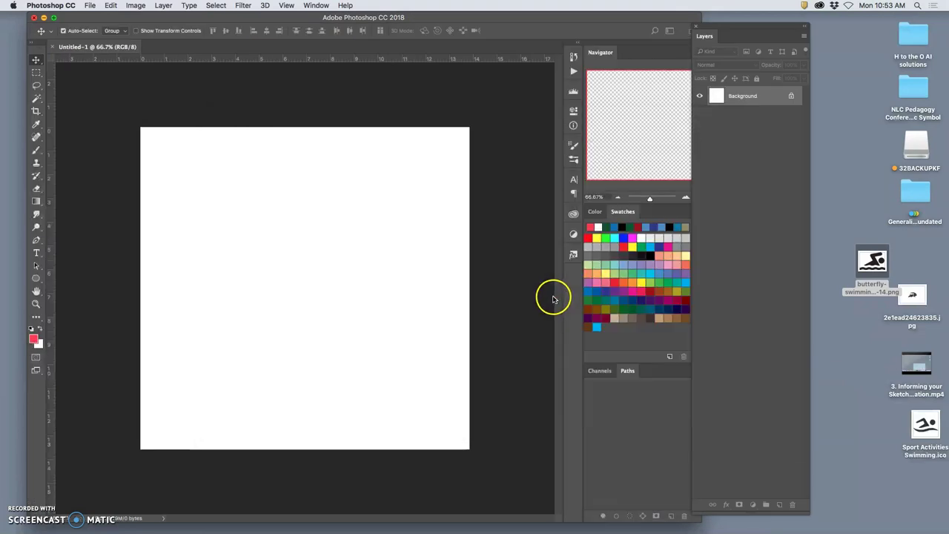
pyautogui.press('super+v')
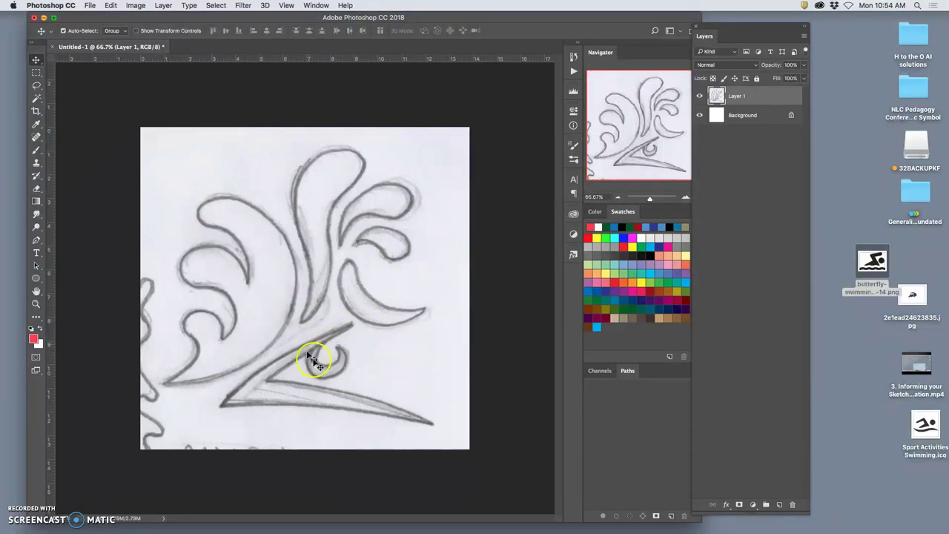
# Copy the splash, minus its bottom-left sketch scraps, onto Layer 2 and hide Layer 1
pyautogui.click(37, 86)
pyautogui.moveTo(160, 251); pyautogui.dragTo(165, 318)
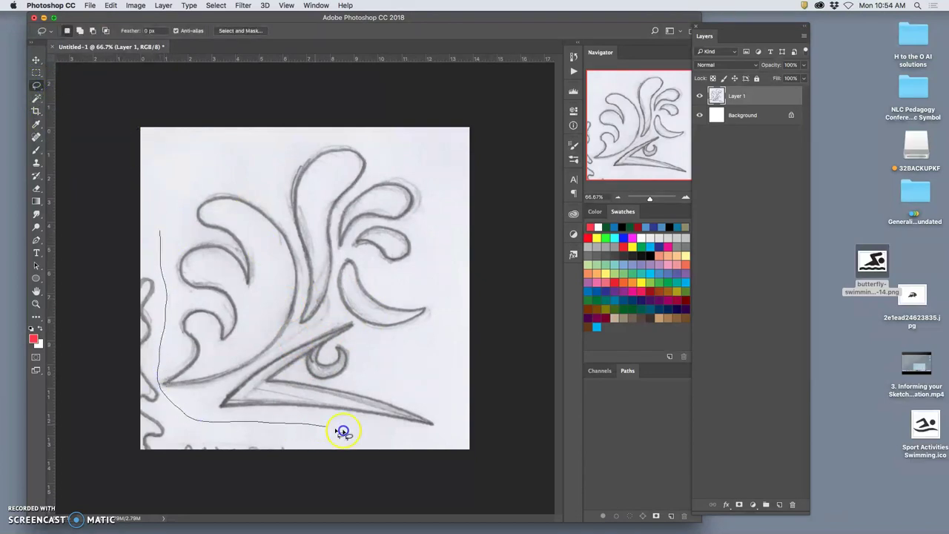
pyautogui.moveTo(332, 489)
pyautogui.mouseDown()
pyautogui.moveTo(196, 507)
pyautogui.moveTo(48, 453)
pyautogui.moveTo(57, 298)
pyautogui.moveTo(112, 246)
pyautogui.moveTo(148, 234)
pyautogui.mouseUp()
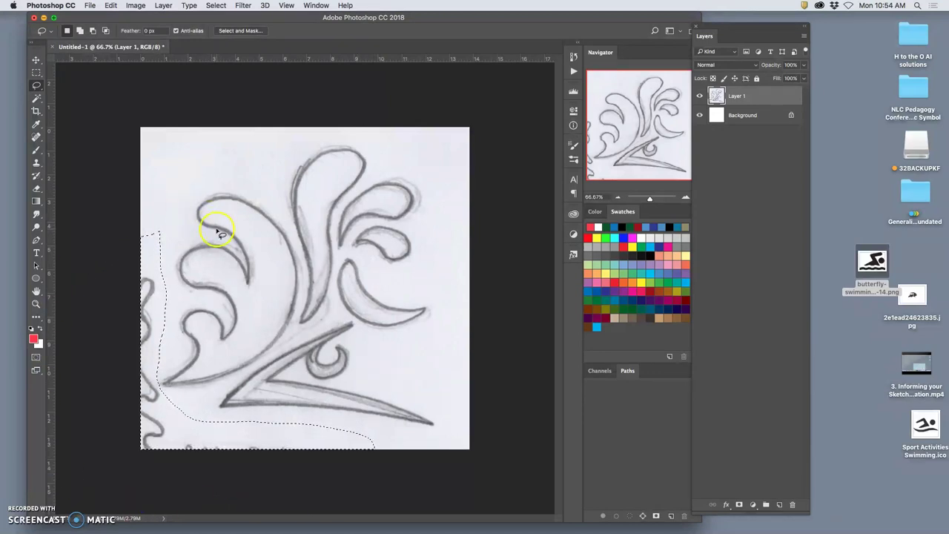
pyautogui.click(217, 6)
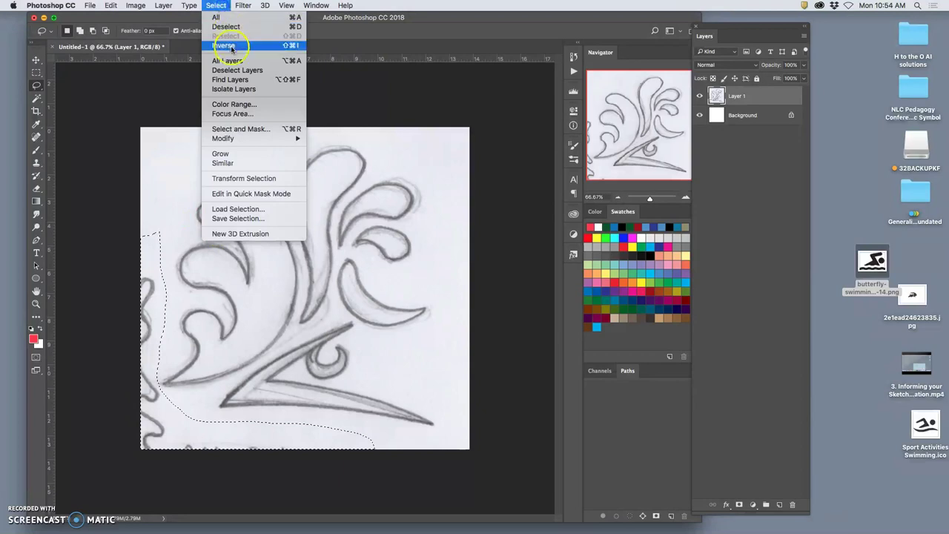
pyautogui.click(231, 46)
pyautogui.press('super+j')
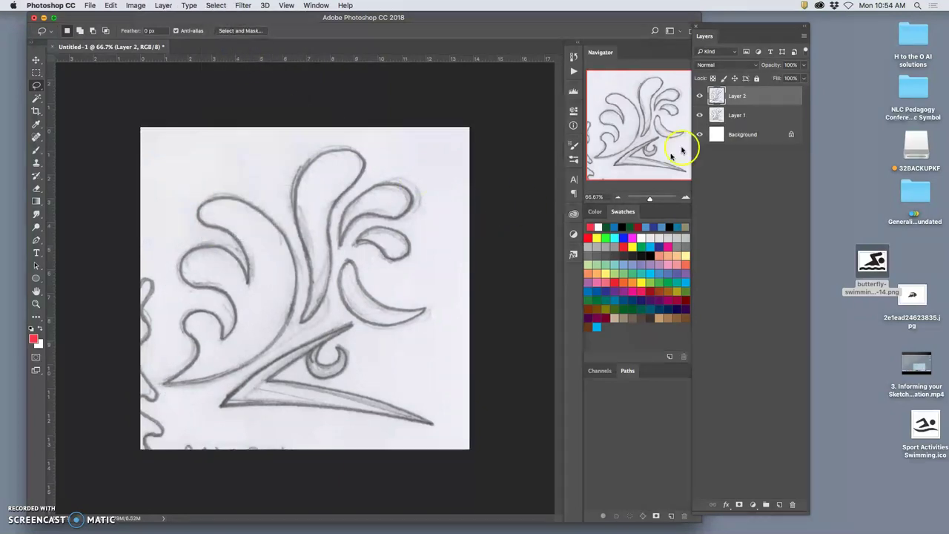
pyautogui.click(699, 114)
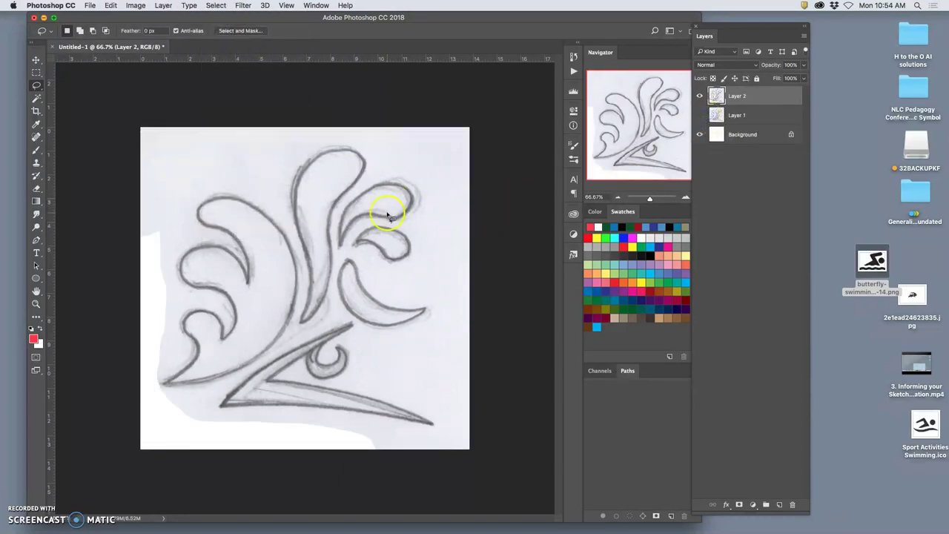
# Apply Levels 0 / 0.66 / 199 to Layer 2 so the paper turns white
pyautogui.click(136, 5)
pyautogui.moveTo(152, 32)
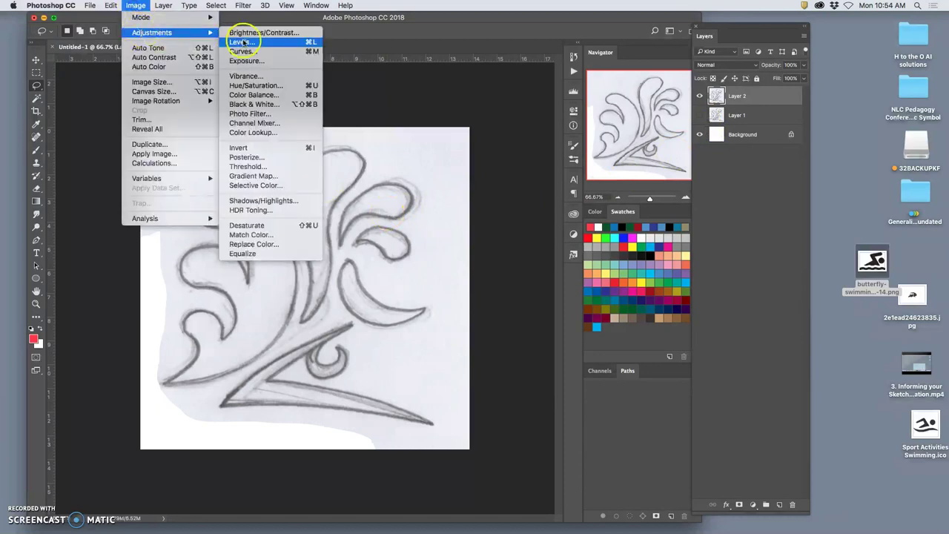
pyautogui.click(243, 43)
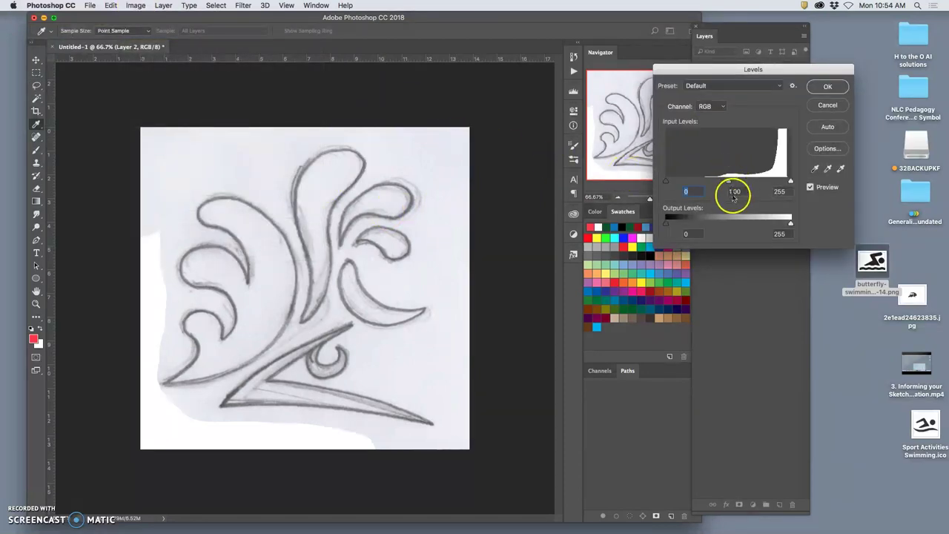
pyautogui.moveTo(731, 183); pyautogui.dragTo(767, 183)
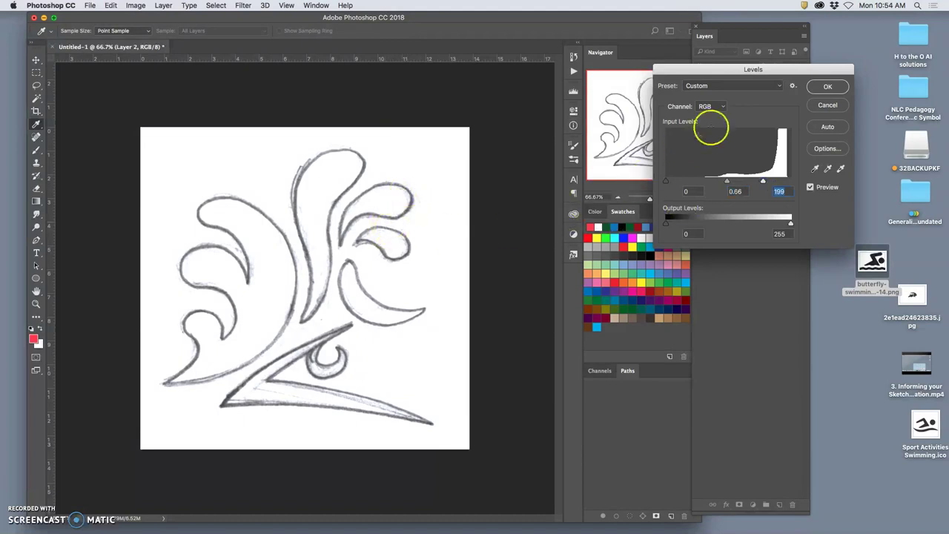
pyautogui.click(829, 87)
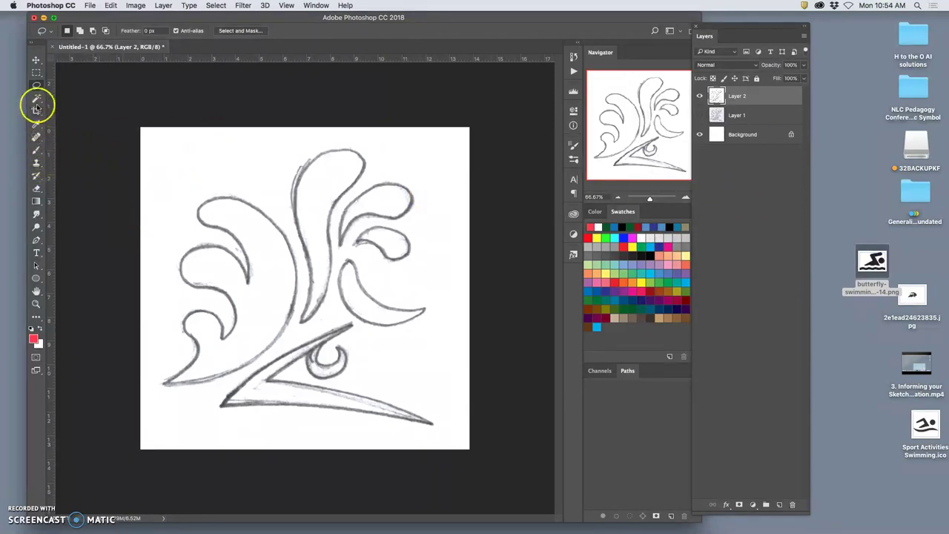
# Duplicate the cleaned layer and fill the stray pencil marks above the central curl with white
pyautogui.press('super+j')
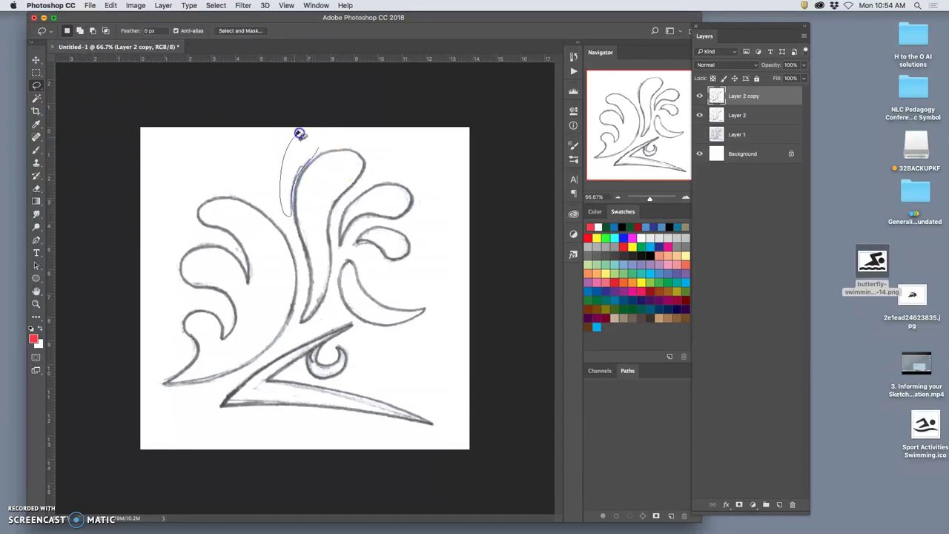
pyautogui.click(110, 5)
pyautogui.click(117, 162)
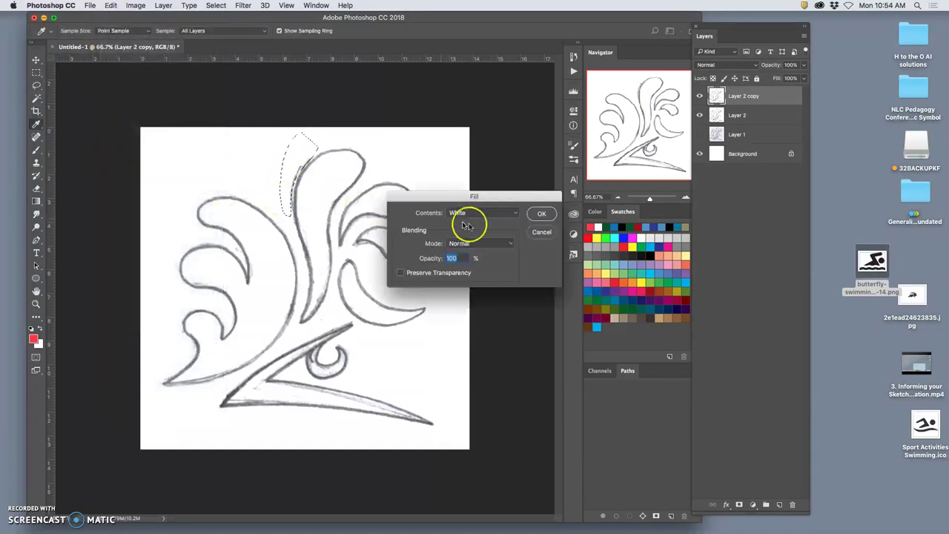
pyautogui.click(530, 213)
pyautogui.press('super+d')
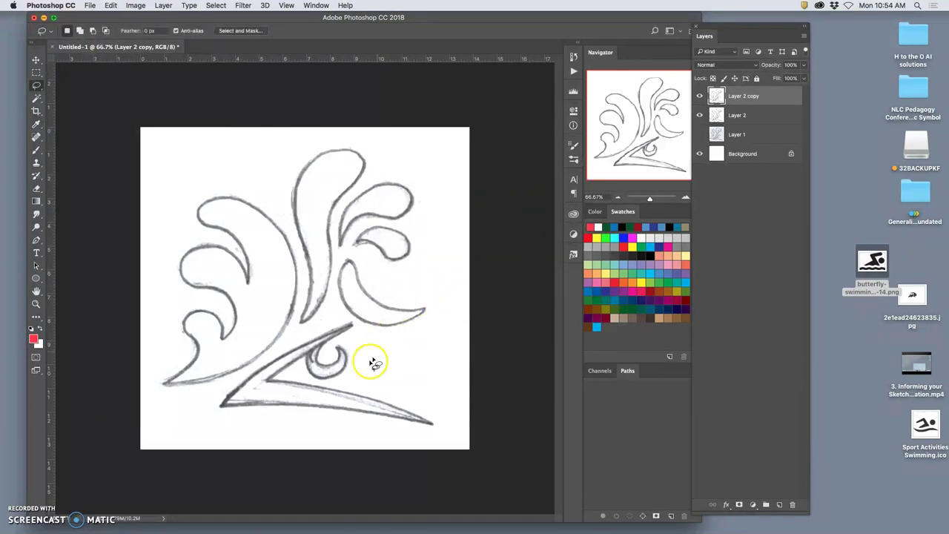
# Paint-bucket black into the four leaves, the crescent, the bottom wedge and the small loop
pyautogui.click(36, 198)
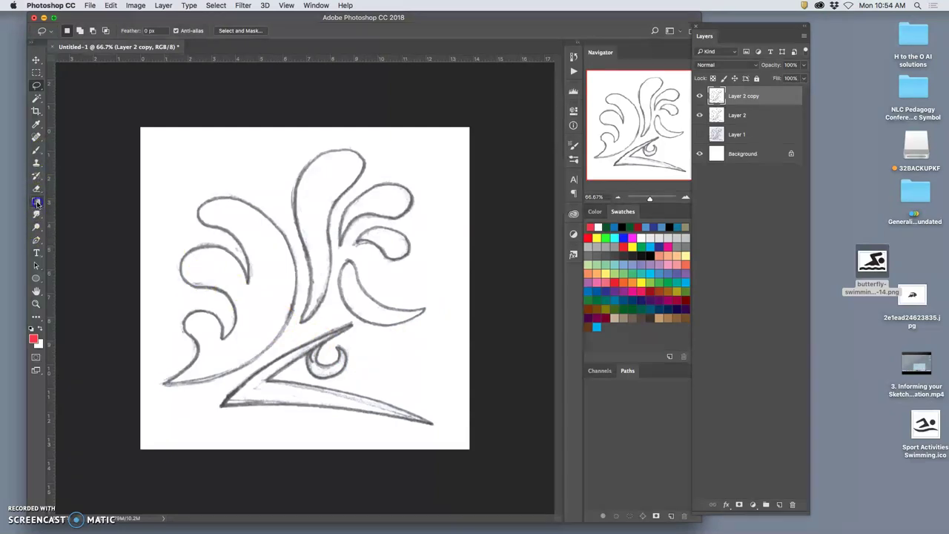
pyautogui.click(57, 210)
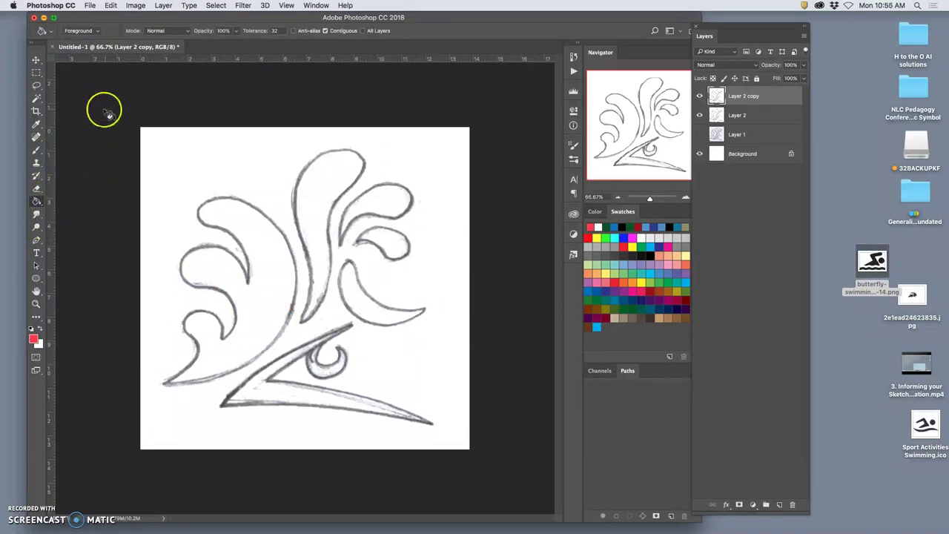
pyautogui.click(32, 330)
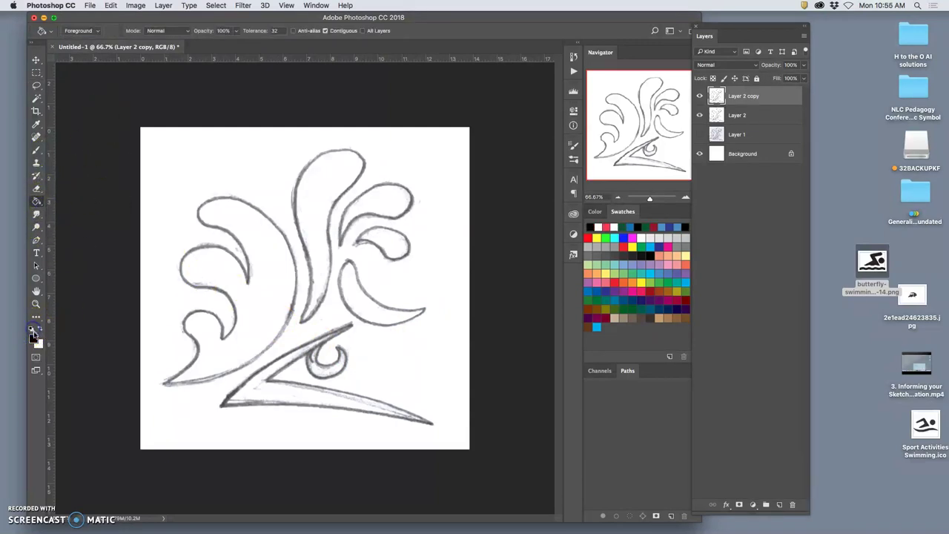
pyautogui.click(273, 263)
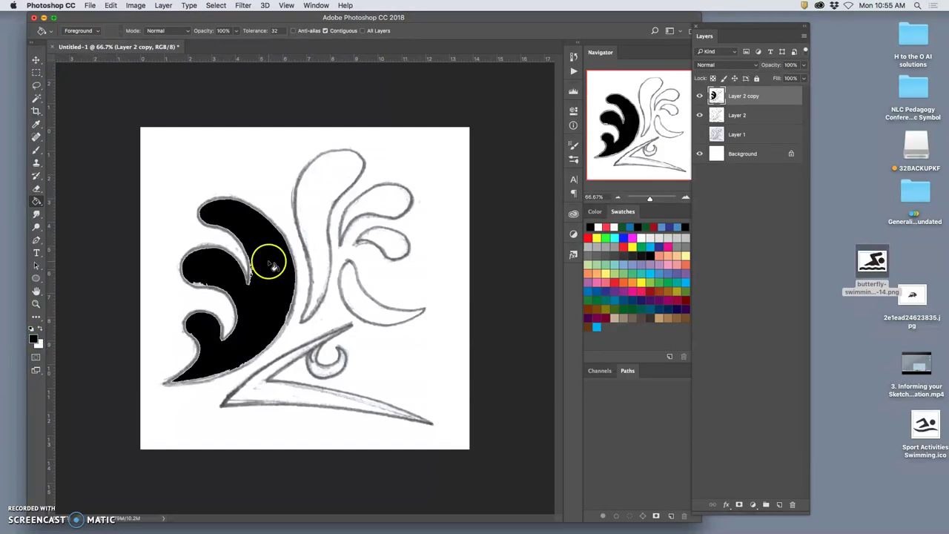
pyautogui.click(330, 215)
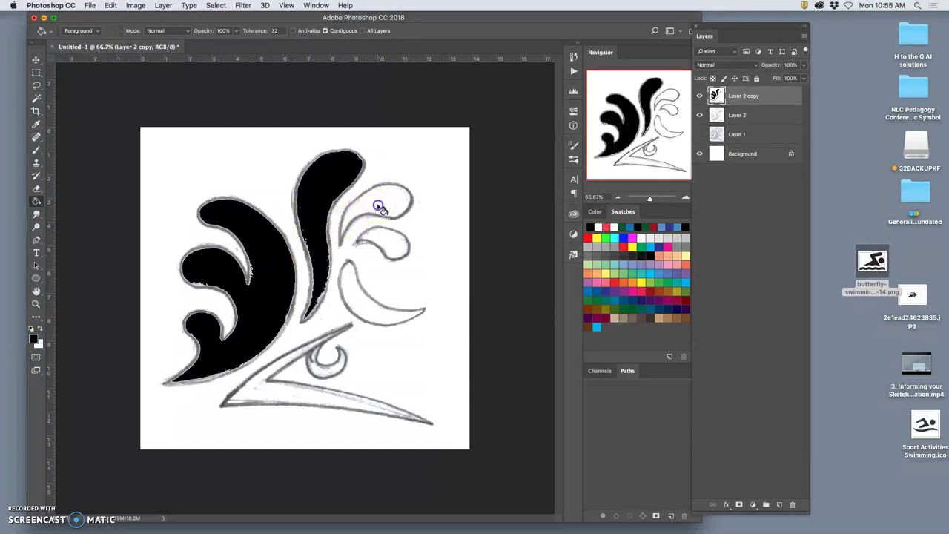
pyautogui.click(378, 204)
pyautogui.click(397, 246)
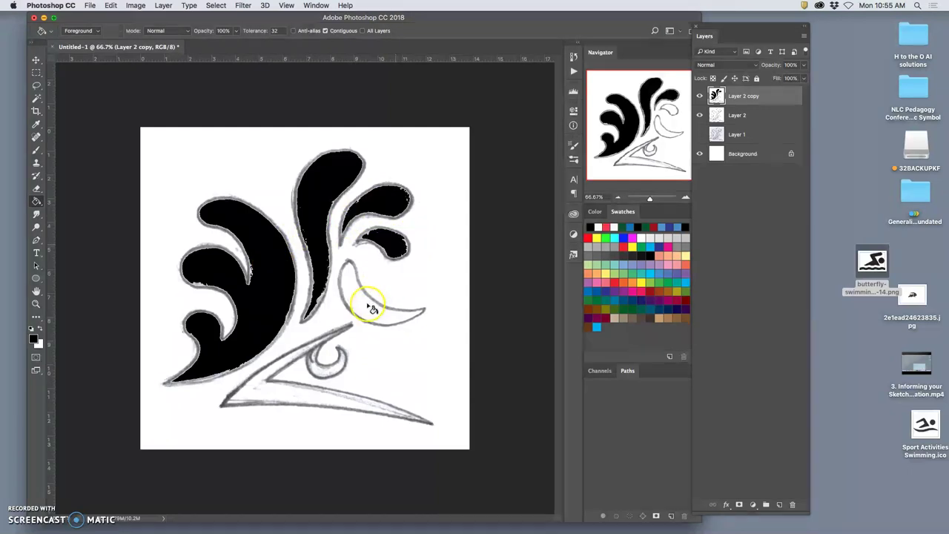
pyautogui.click(346, 291)
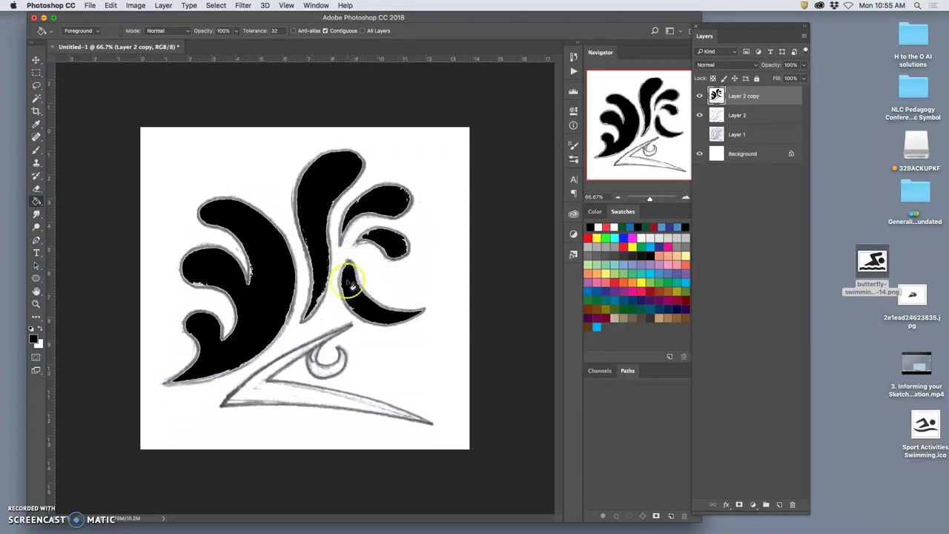
pyautogui.click(261, 393)
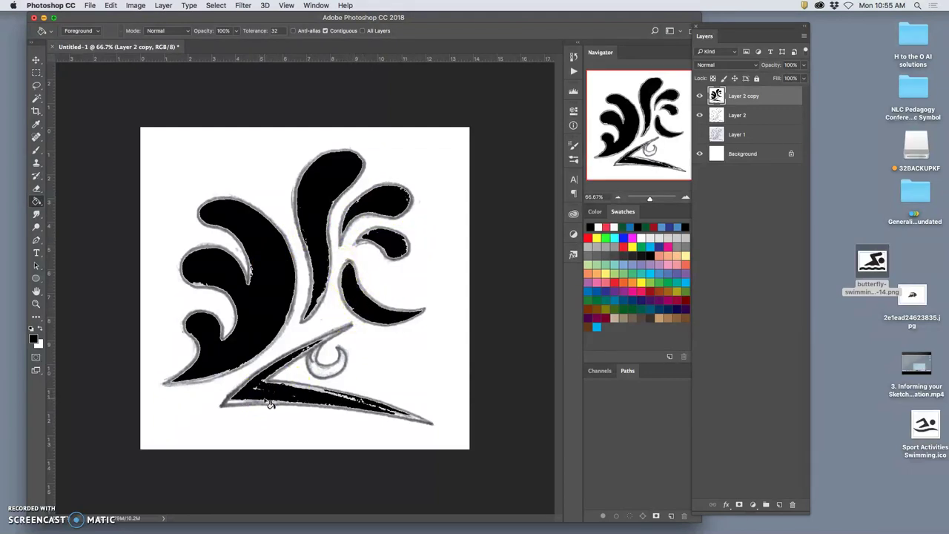
pyautogui.click(319, 372)
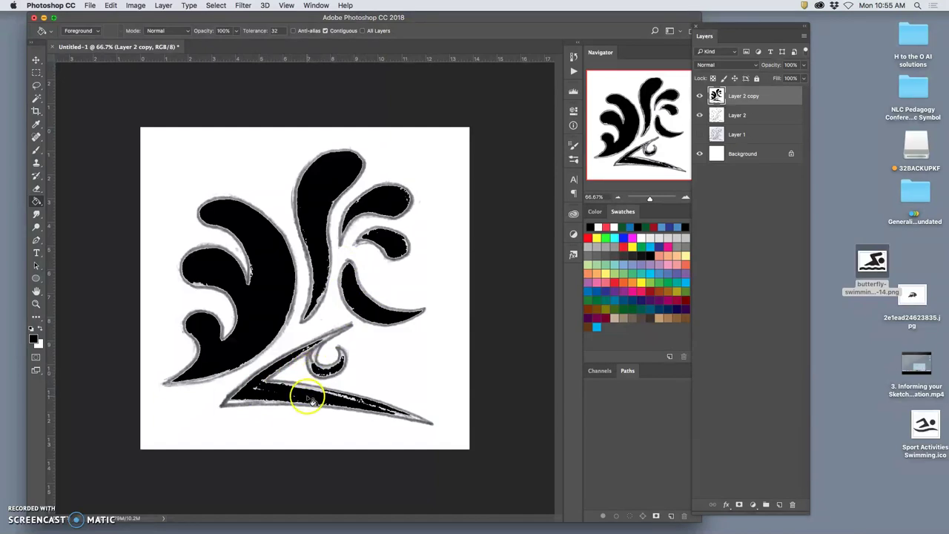
pyautogui.moveTo(415, 527)
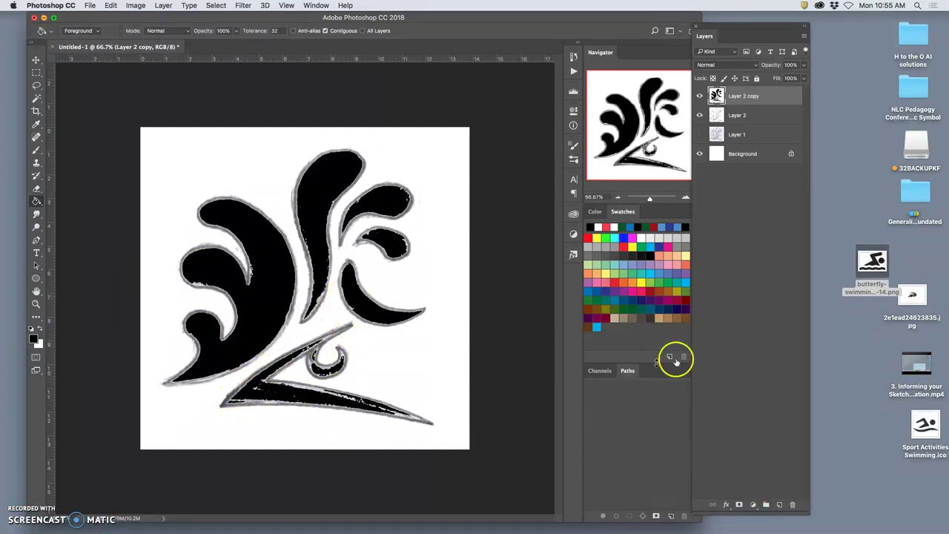
# Duplicate the black-filled layer as Layer 2 copy 2, checking the fills at 100% zoom
pyautogui.press('super+j')
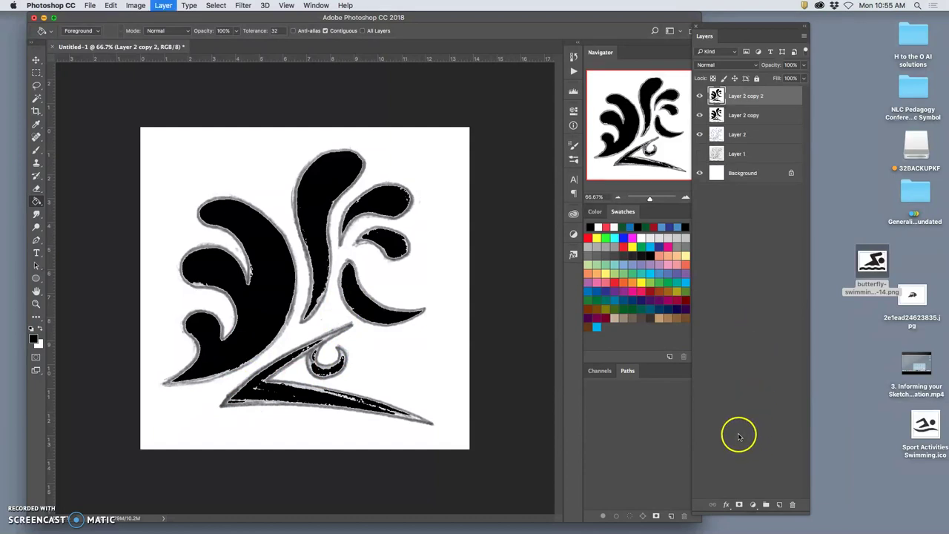
pyautogui.press('super+1')
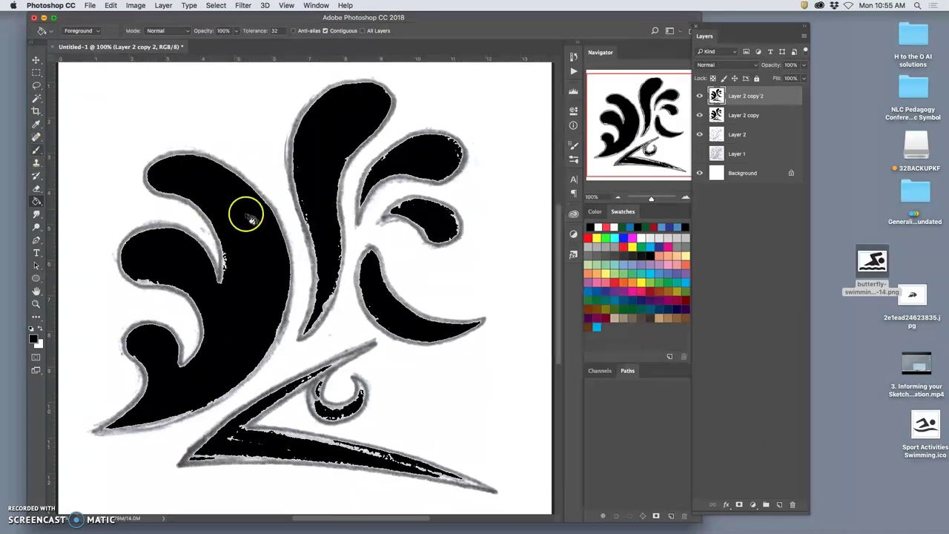
pyautogui.press('super+minus')
pyautogui.click(375, 271)
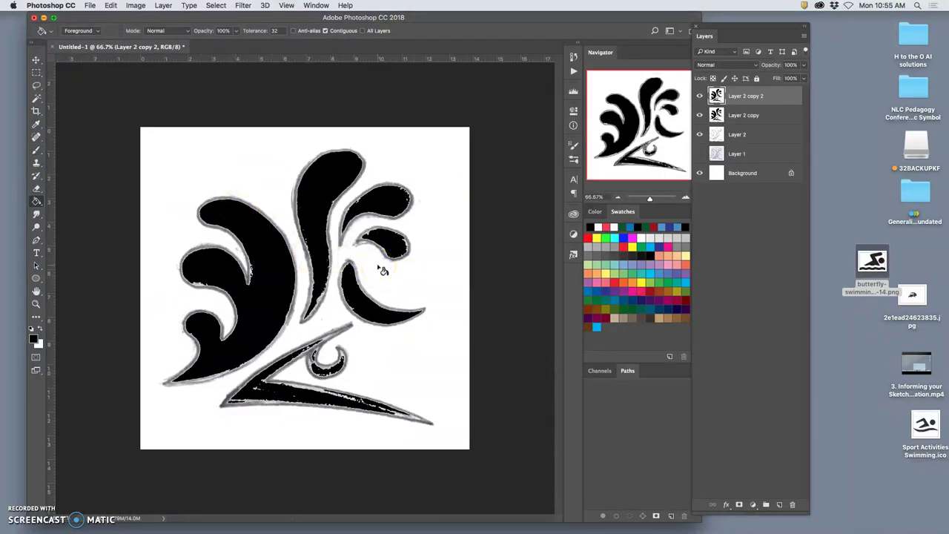
pyautogui.click(421, 265)
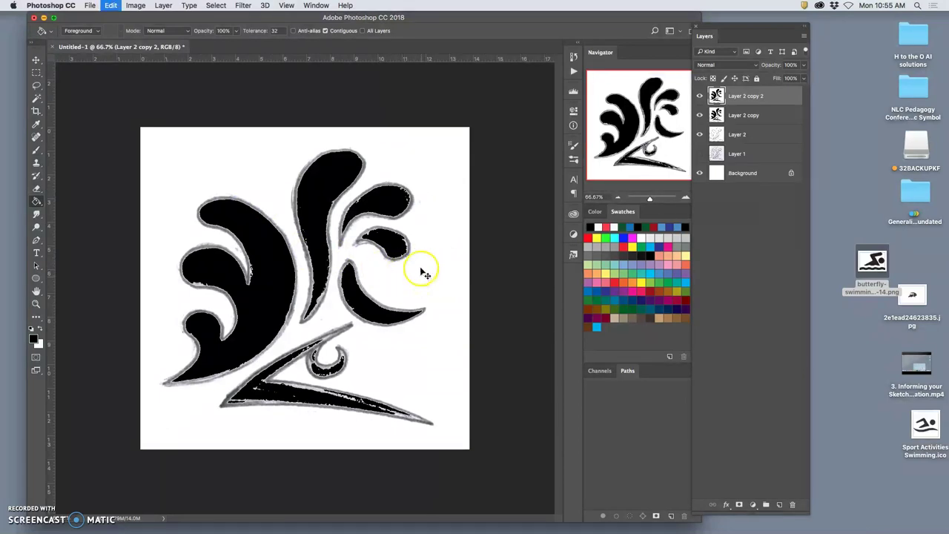
# Scale the copy's height to about 92.7% with Free Transform
pyautogui.press('super+t')
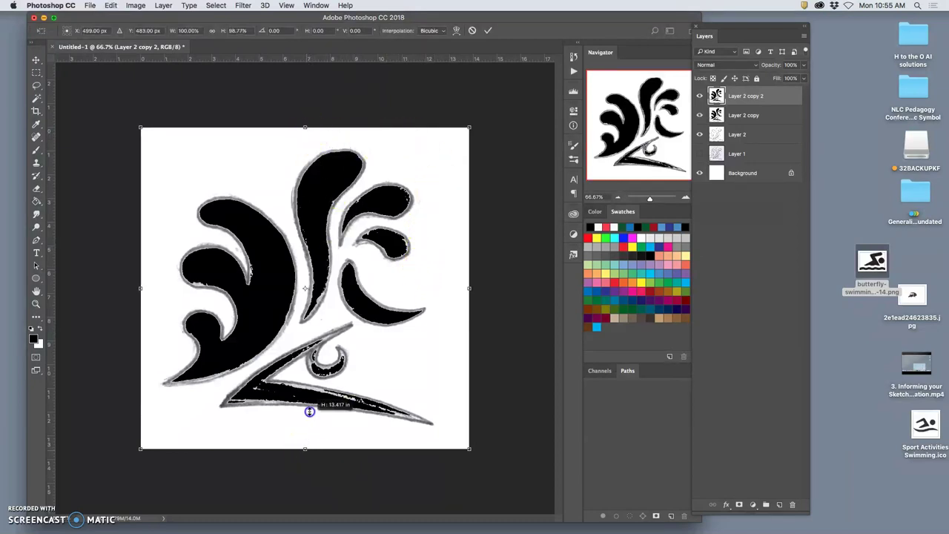
pyautogui.moveTo(309, 410); pyautogui.dragTo(309, 411)
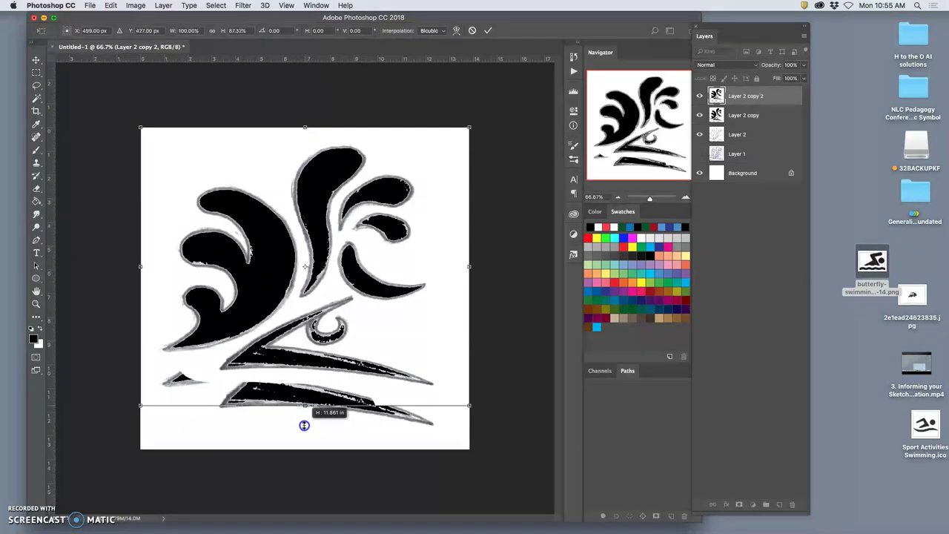
pyautogui.moveTo(303, 424); pyautogui.dragTo(305, 424)
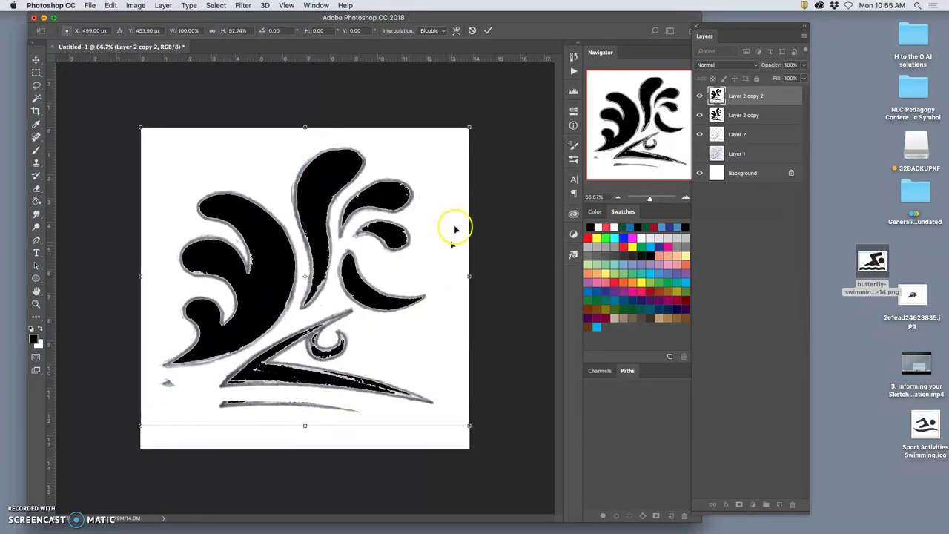
# Warp Layer 2 copy 2, bending its top down and shifting the left lobes, then commit
pyautogui.rightClick(403, 180)
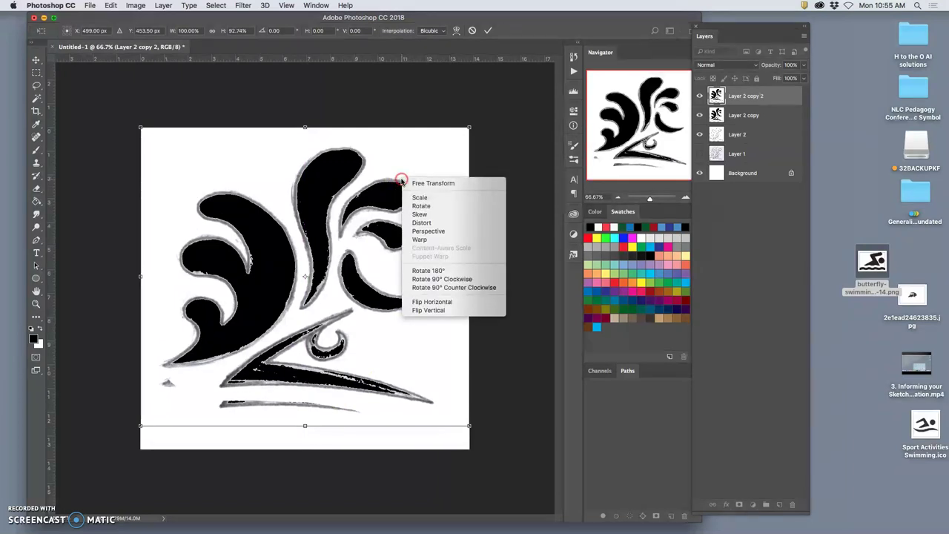
pyautogui.click(420, 240)
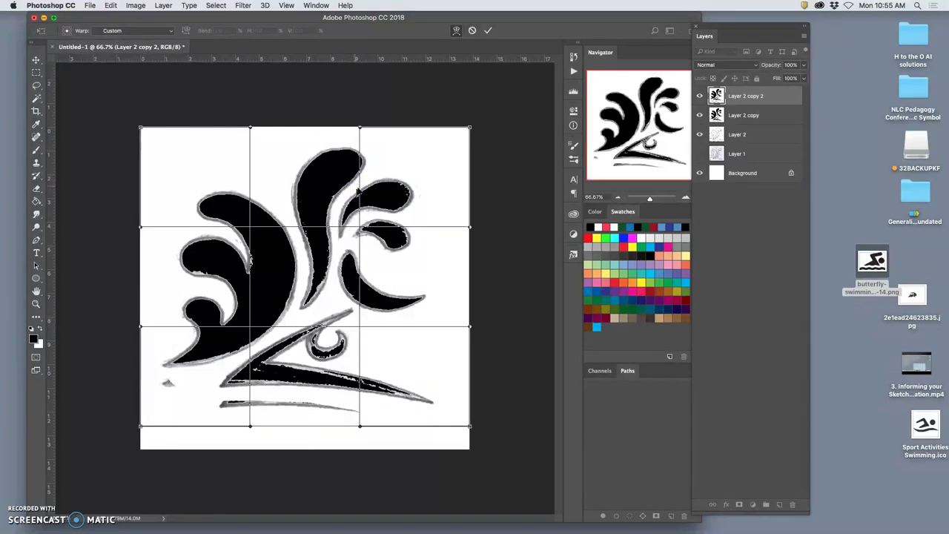
pyautogui.moveTo(356, 131); pyautogui.dragTo(368, 215)
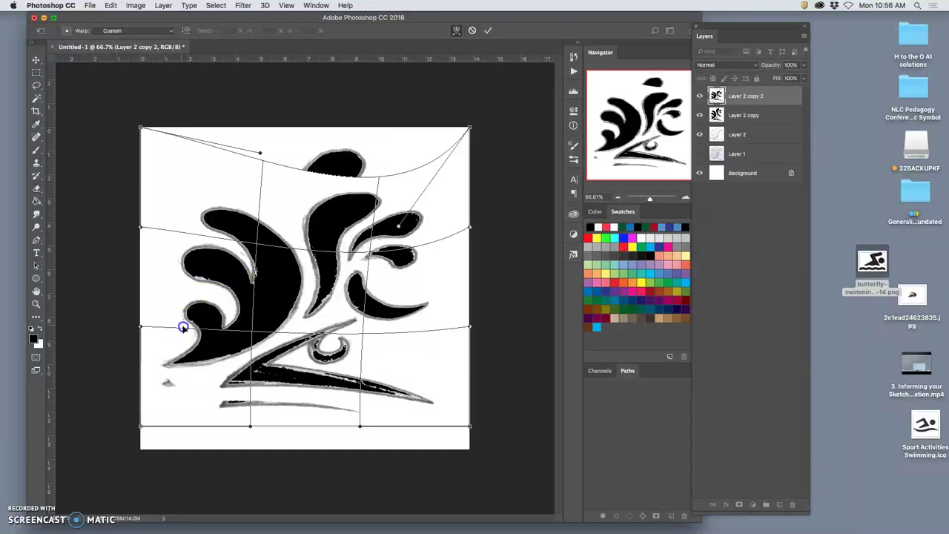
pyautogui.moveTo(328, 334); pyautogui.dragTo(322, 329)
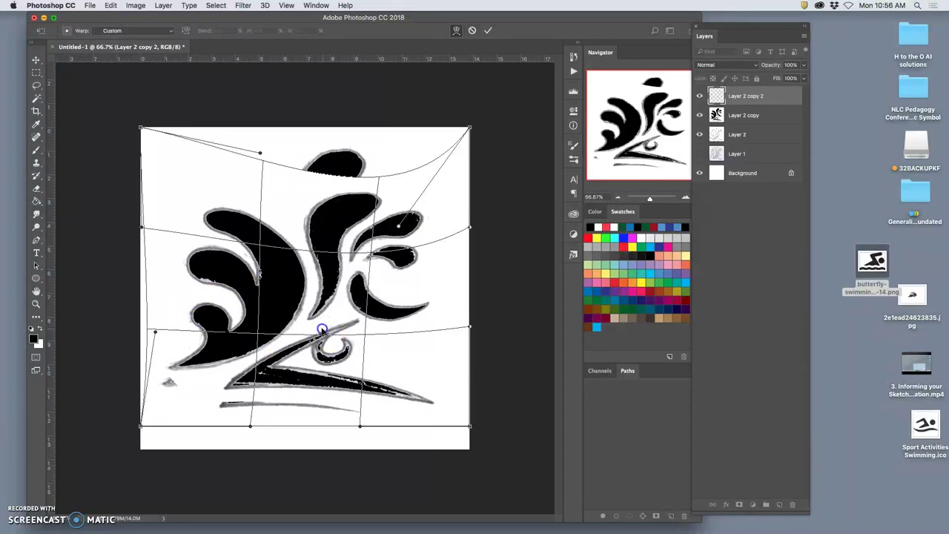
pyautogui.click(291, 415)
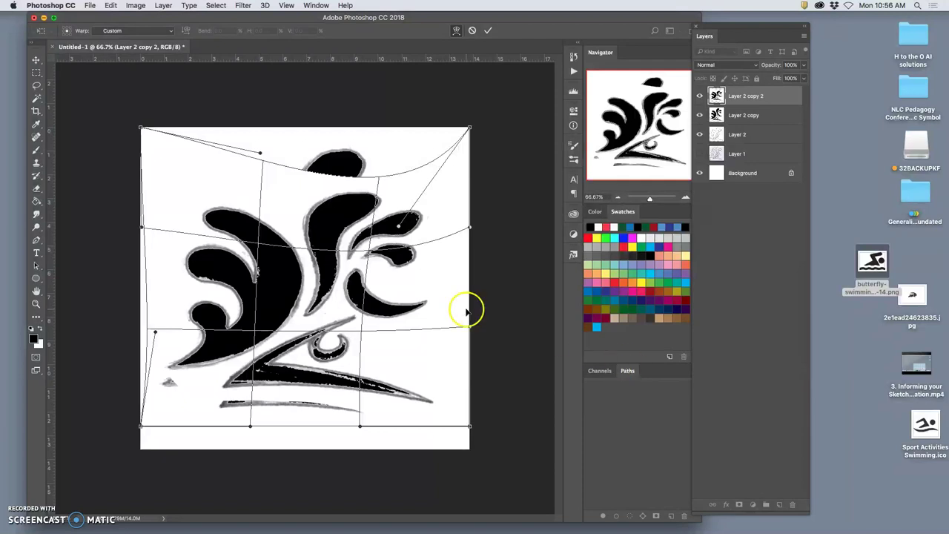
pyautogui.moveTo(305, 215); pyautogui.dragTo(318, 276)
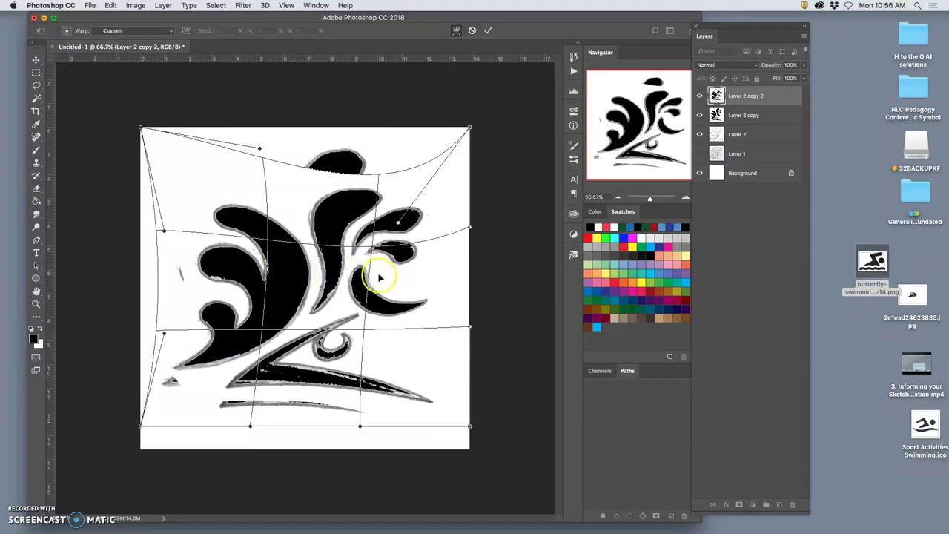
pyautogui.press('Return')
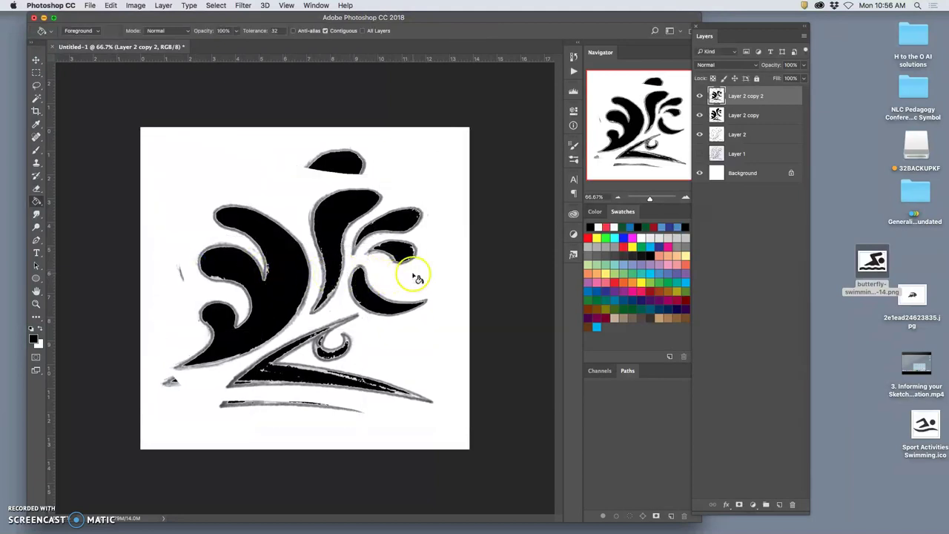
# View Sport Activities Swimming.ico in Preview, then return to the Photoshop splash document
pyautogui.click(878, 293)
pyautogui.click(928, 426)
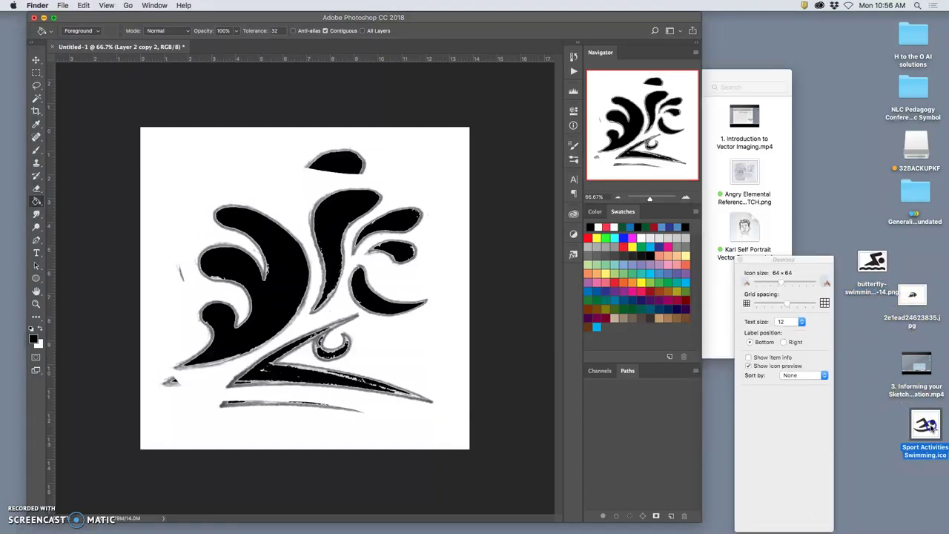
pyautogui.doubleClick(928, 427)
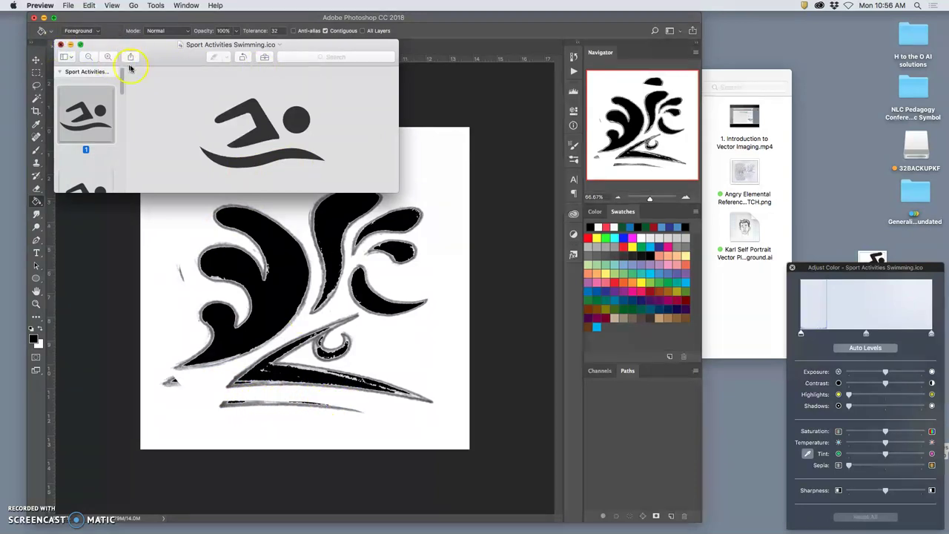
pyautogui.click(289, 369)
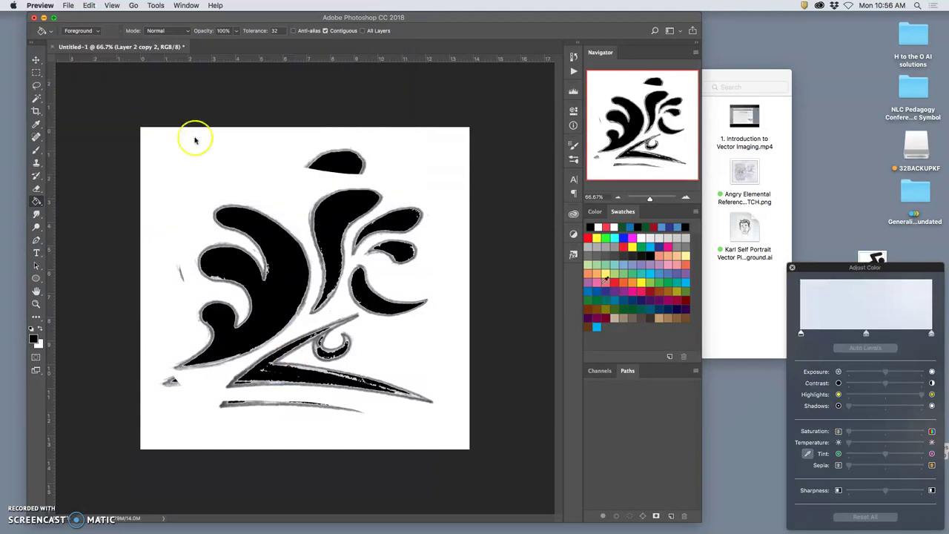
# Toggle the visibility of Layer 2 copy and the Background to compare the layers
pyautogui.click(479, 28)
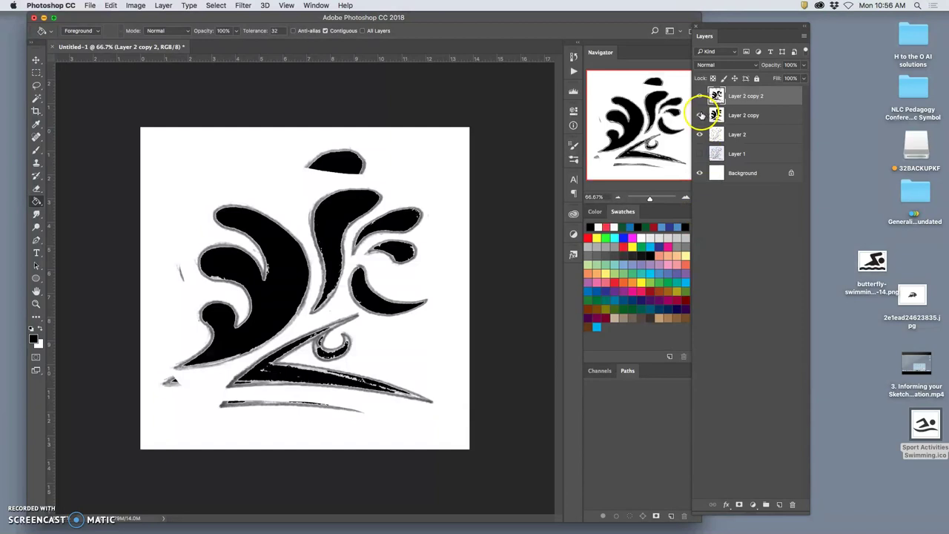
pyautogui.click(701, 117)
pyautogui.click(700, 117)
pyautogui.click(701, 135)
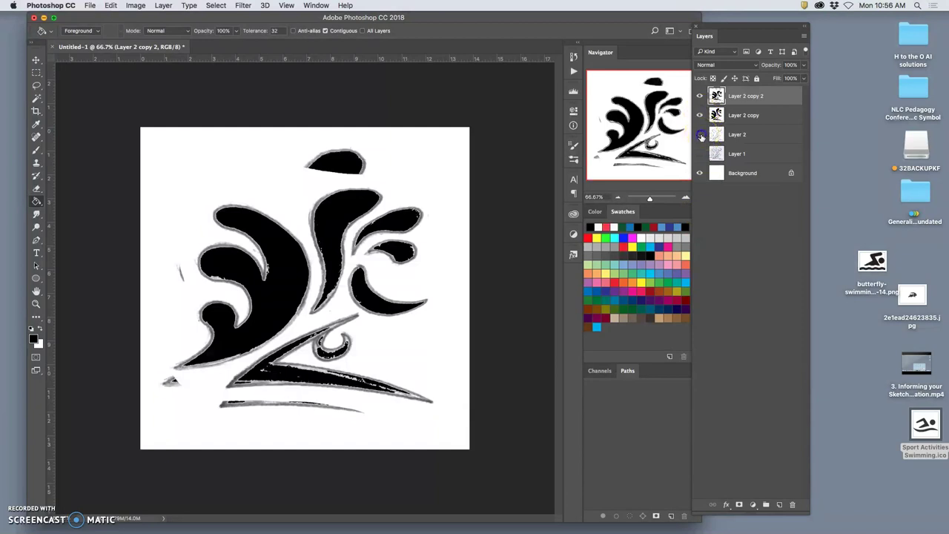
pyautogui.click(700, 173)
pyautogui.click(699, 173)
# Add Layer 3 above Layer 2 copy, fill a lasso selection around the upper artwork, and deselect
pyautogui.click(738, 119)
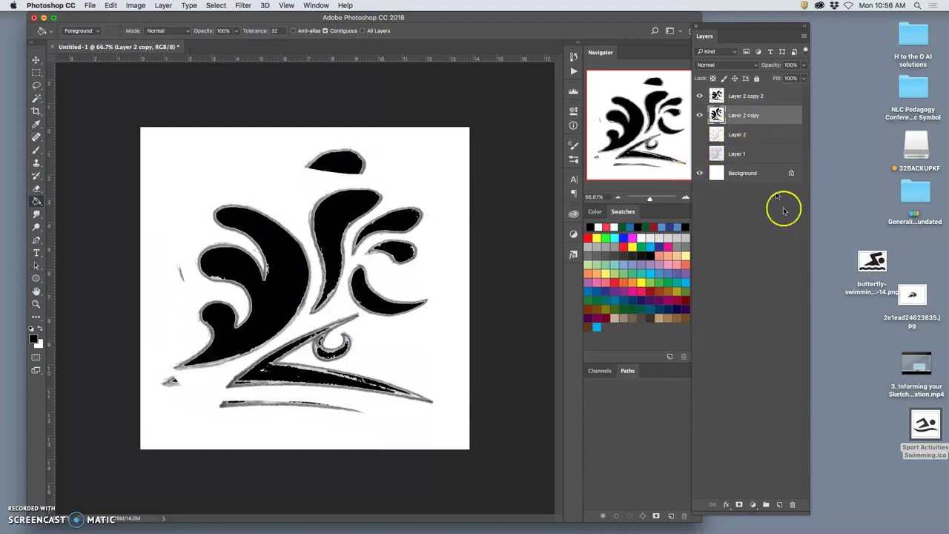
pyautogui.click(787, 503)
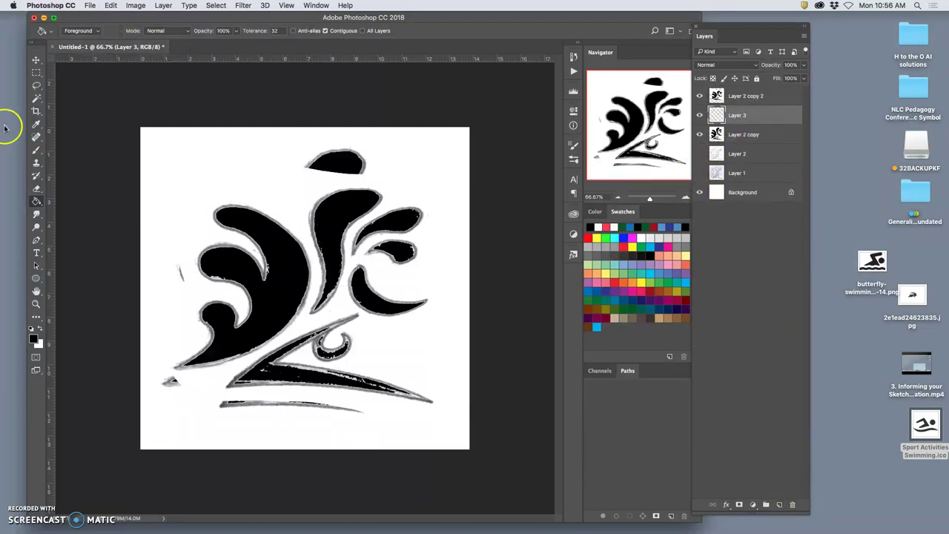
pyautogui.click(35, 84)
pyautogui.moveTo(395, 159)
pyautogui.mouseDown()
pyautogui.moveTo(358, 138)
pyautogui.moveTo(287, 141)
pyautogui.moveTo(158, 202)
pyautogui.moveTo(131, 313)
pyautogui.moveTo(129, 386)
pyautogui.mouseUp()
pyautogui.moveTo(295, 360)
pyautogui.mouseDown()
pyautogui.moveTo(366, 314)
pyautogui.moveTo(418, 256)
pyautogui.moveTo(419, 190)
pyautogui.mouseUp()
pyautogui.click(111, 6)
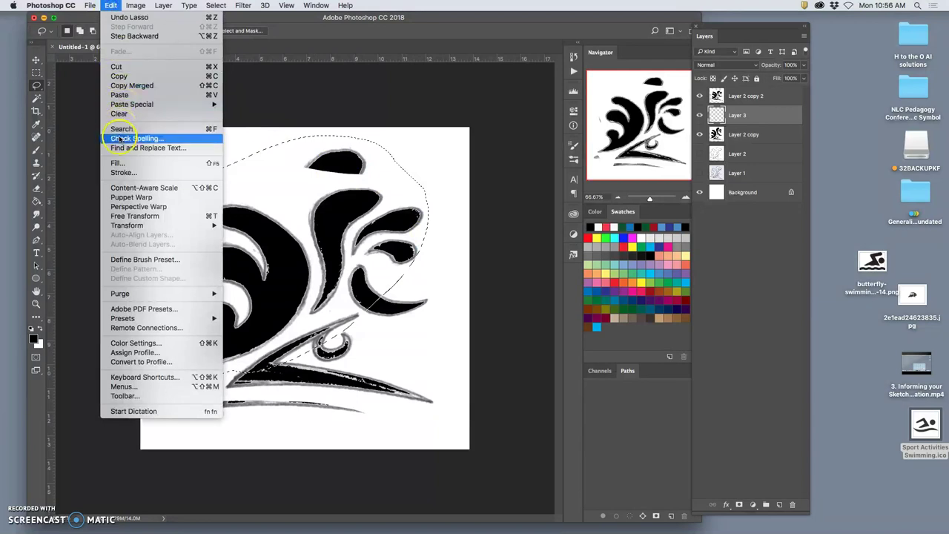
pyautogui.click(117, 162)
pyautogui.click(539, 214)
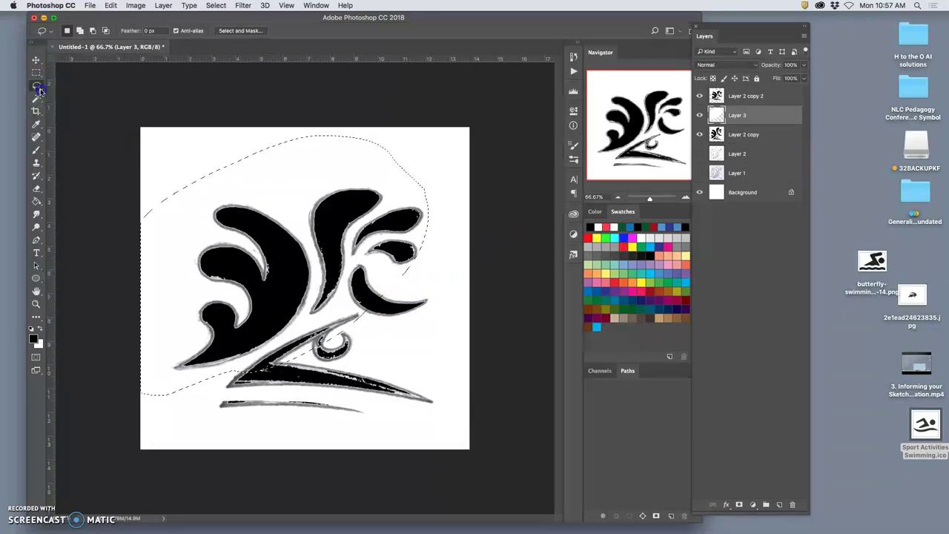
pyautogui.click(84, 92)
# Merge all visible layers into a new Layer 4 and move it to the top of the stack
pyautogui.click(165, 5)
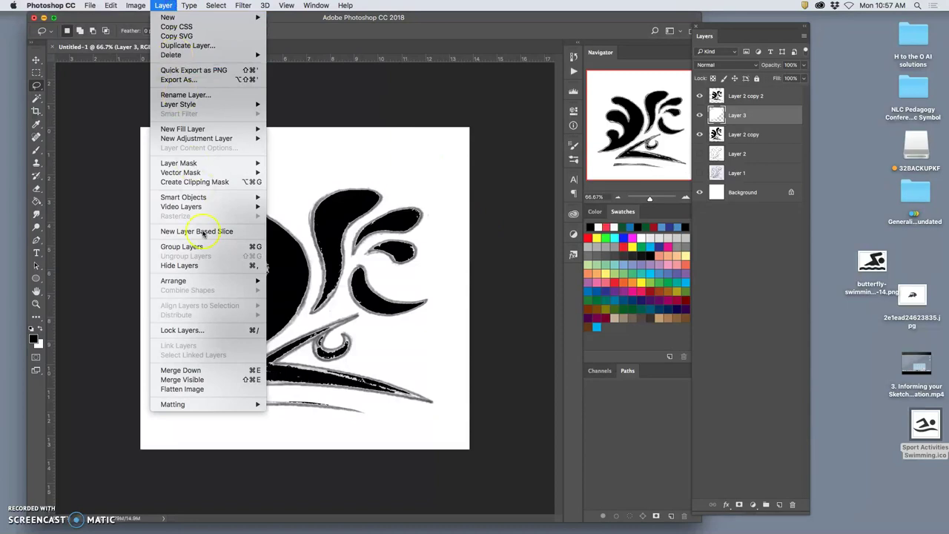
pyautogui.keyDown('alt'); pyautogui.click(204, 380); pyautogui.keyUp('alt')
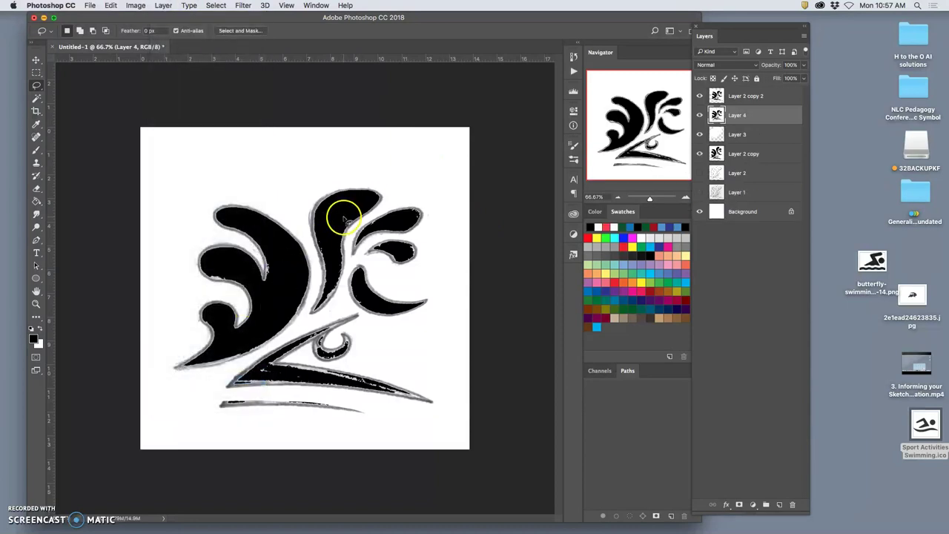
pyautogui.moveTo(716, 115); pyautogui.dragTo(717, 108)
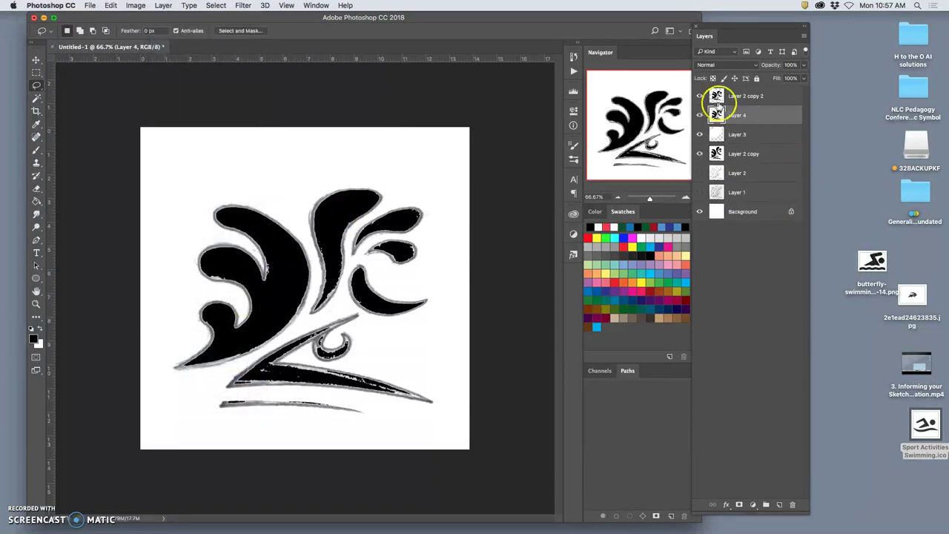
pyautogui.click(699, 97)
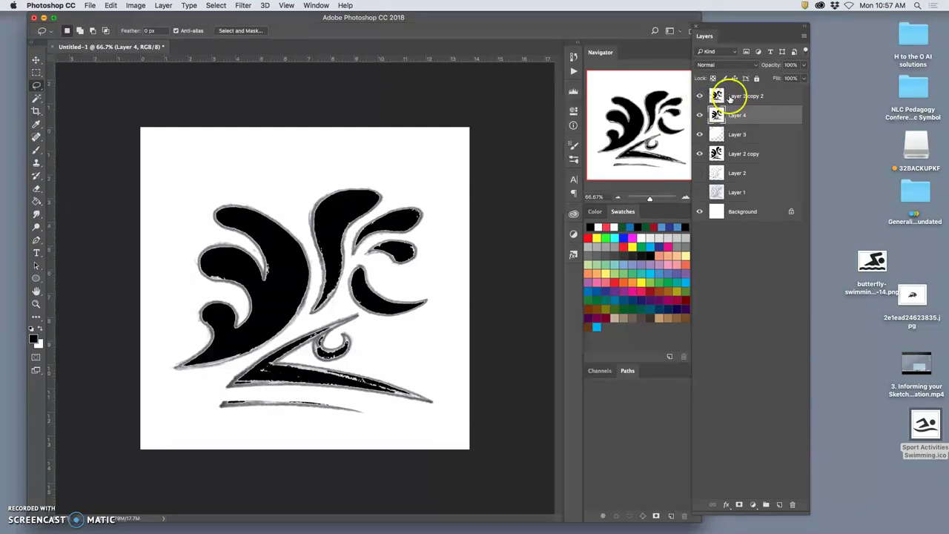
pyautogui.moveTo(730, 99); pyautogui.dragTo(732, 136)
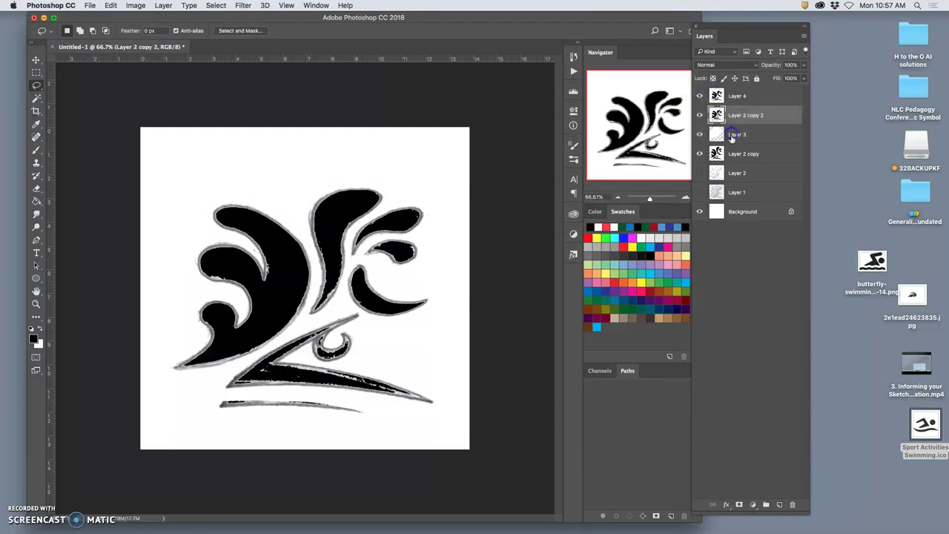
# Hide Layer 2 copy 2 and toggle Layer 4 on and off to compare it with the layer beneath
pyautogui.click(699, 117)
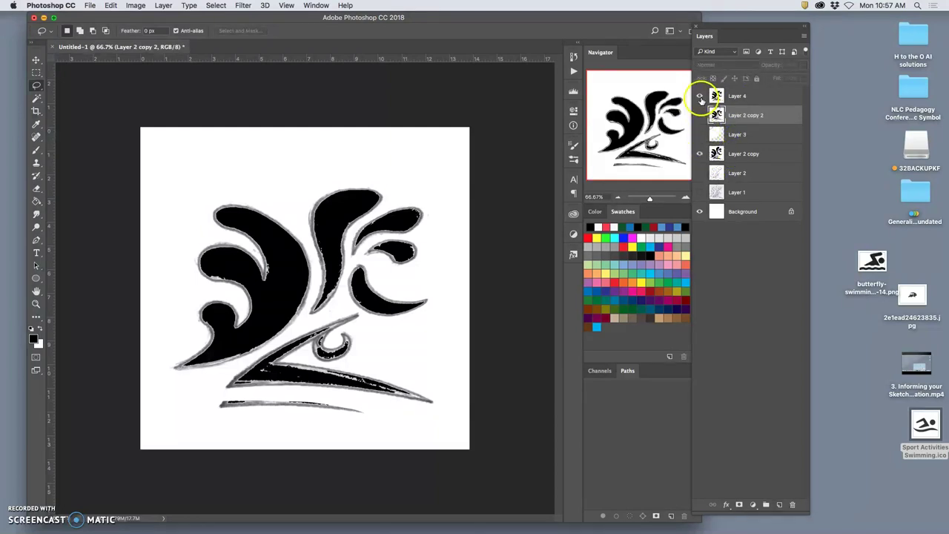
pyautogui.click(700, 97)
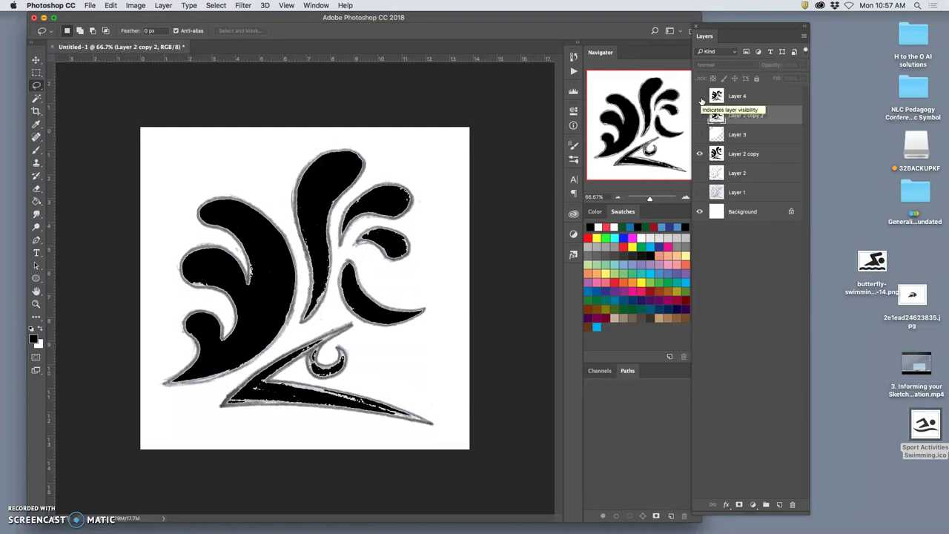
pyautogui.click(700, 97)
pyautogui.click(699, 97)
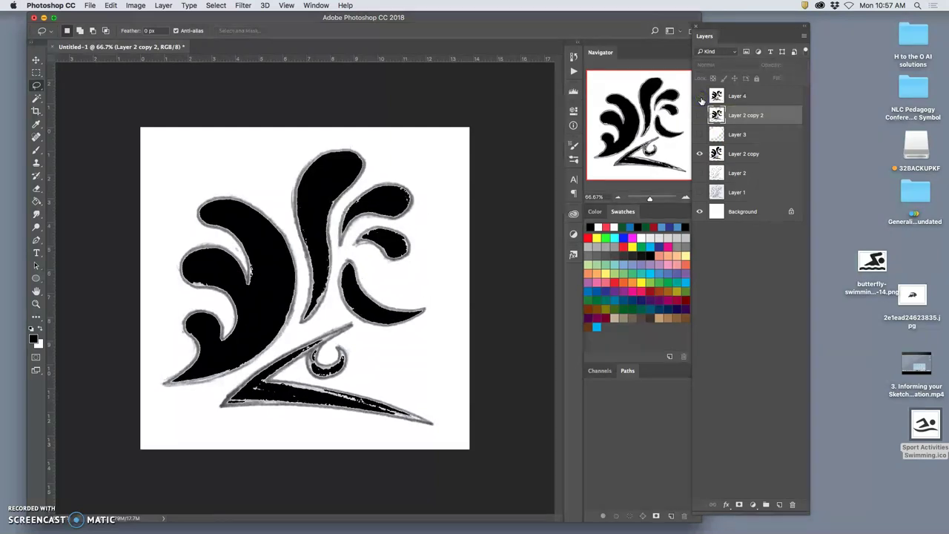
pyautogui.click(700, 97)
pyautogui.click(699, 97)
pyautogui.click(700, 97)
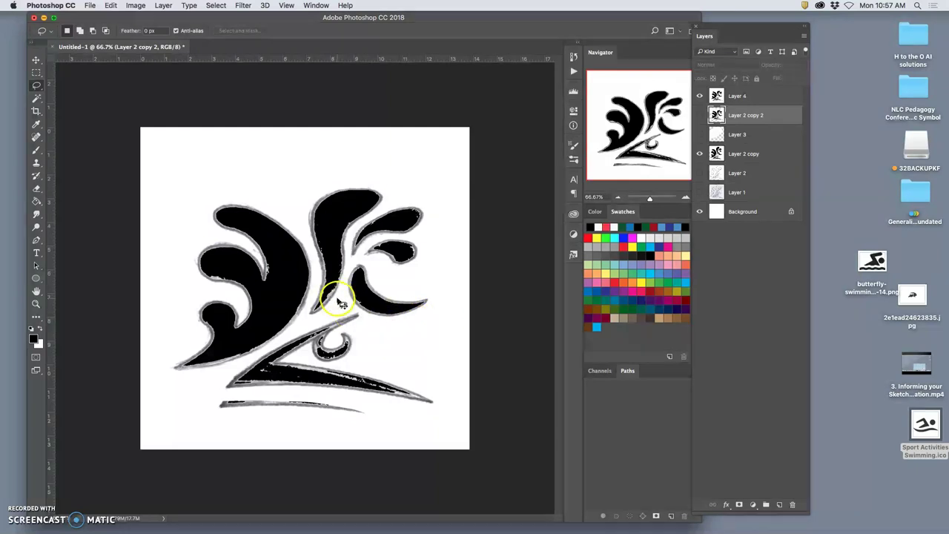
pyautogui.press('super+equal')
pyautogui.press('super+equal')
pyautogui.press('super+minus')
pyautogui.press('super+minus')
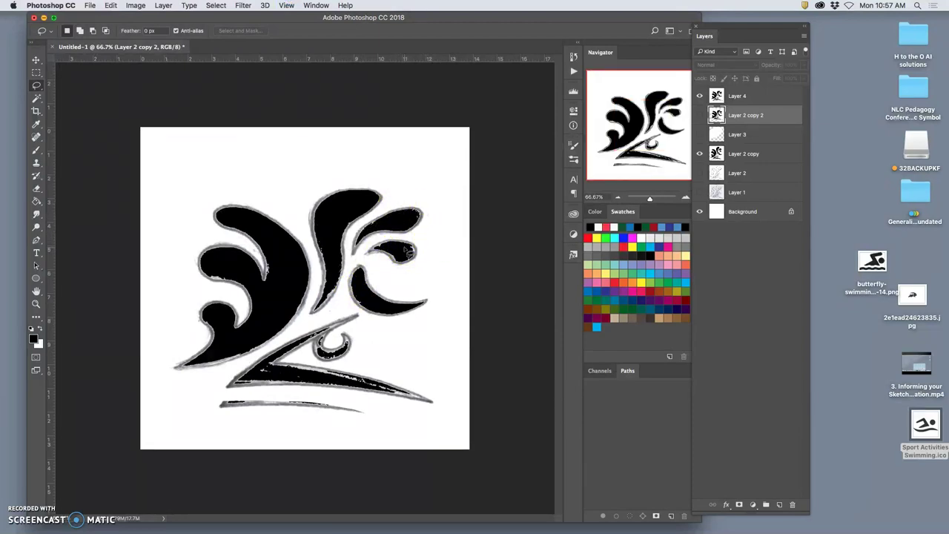
# Duplicate Layer 4 and apply Levels to the copy, pushing the midtone and white sliders until the grey outlines turn solid black
pyautogui.click(759, 96)
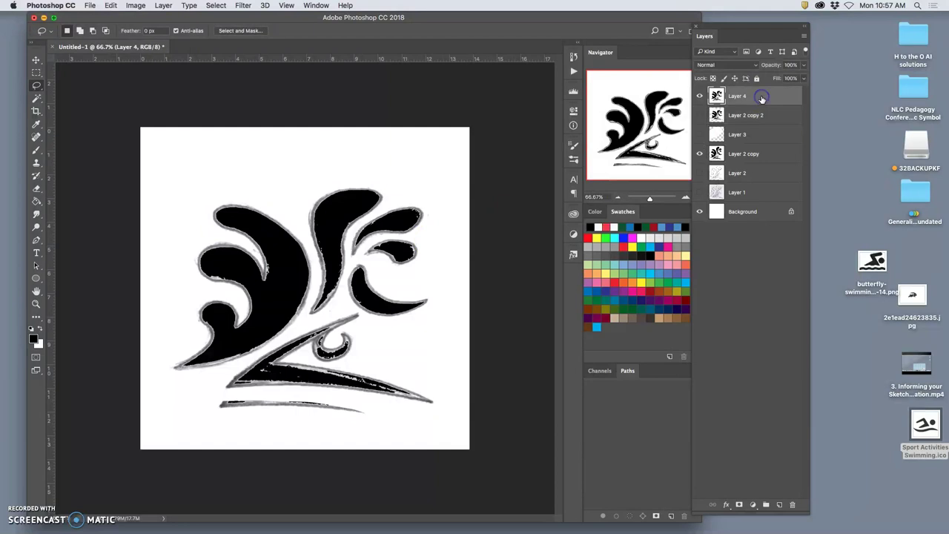
pyautogui.press('super+j')
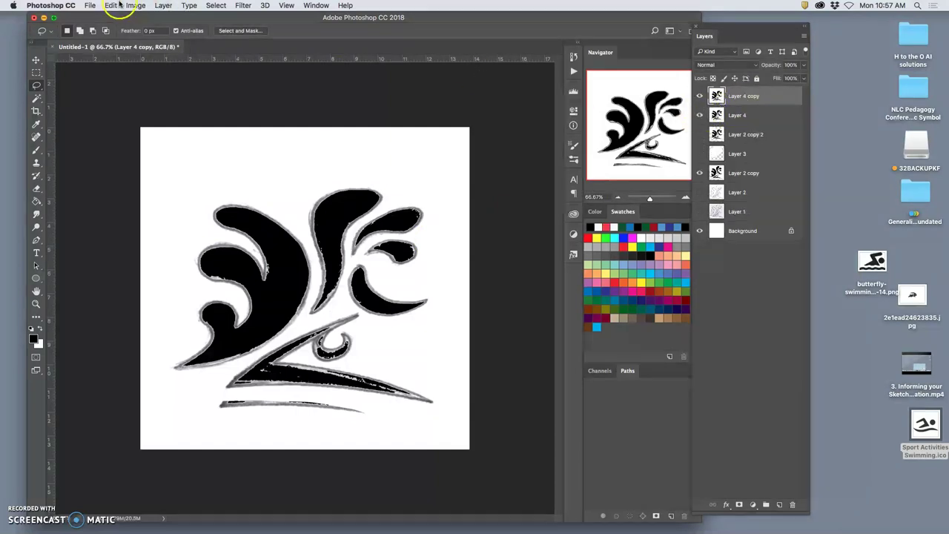
pyautogui.click(135, 5)
pyautogui.click(248, 42)
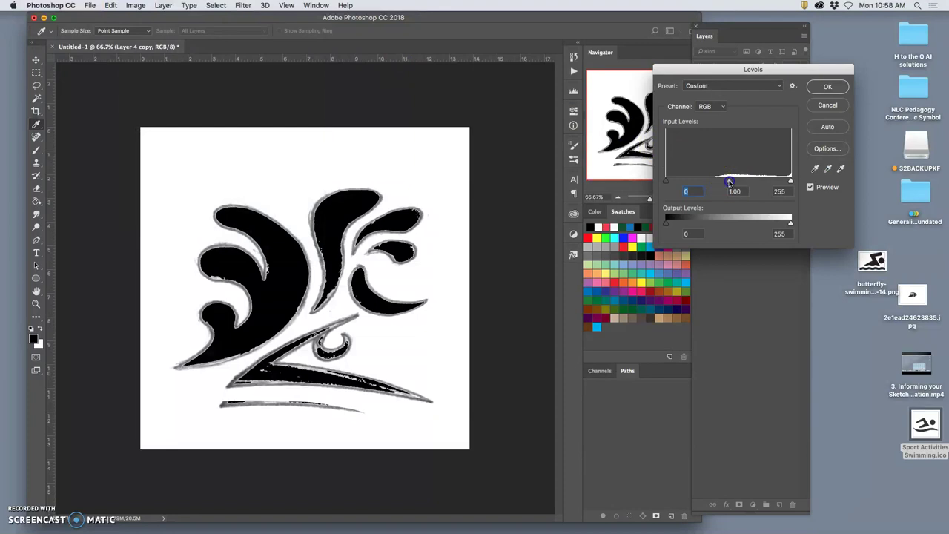
pyautogui.moveTo(756, 181)
pyautogui.mouseDown()
pyautogui.moveTo(794, 181)
pyautogui.moveTo(781, 181)
pyautogui.mouseUp()
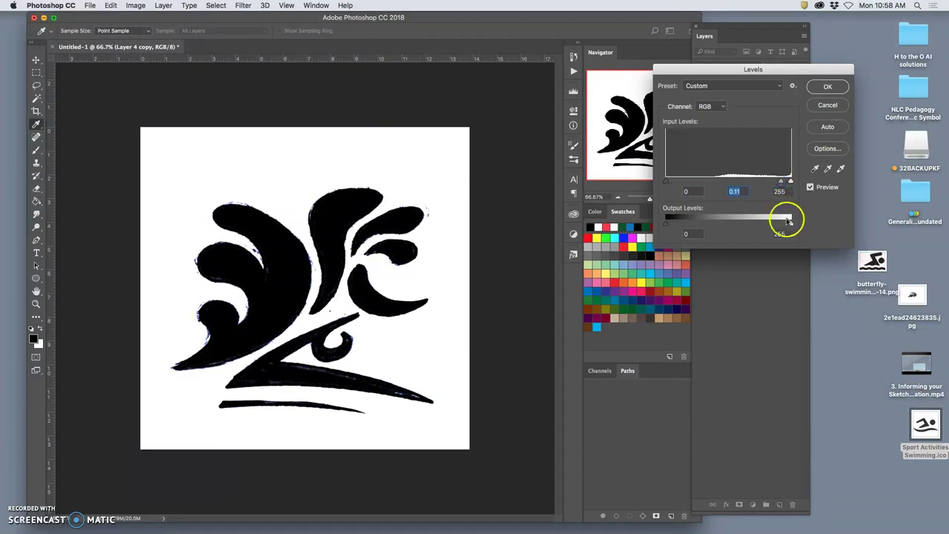
pyautogui.moveTo(790, 218); pyautogui.dragTo(811, 215)
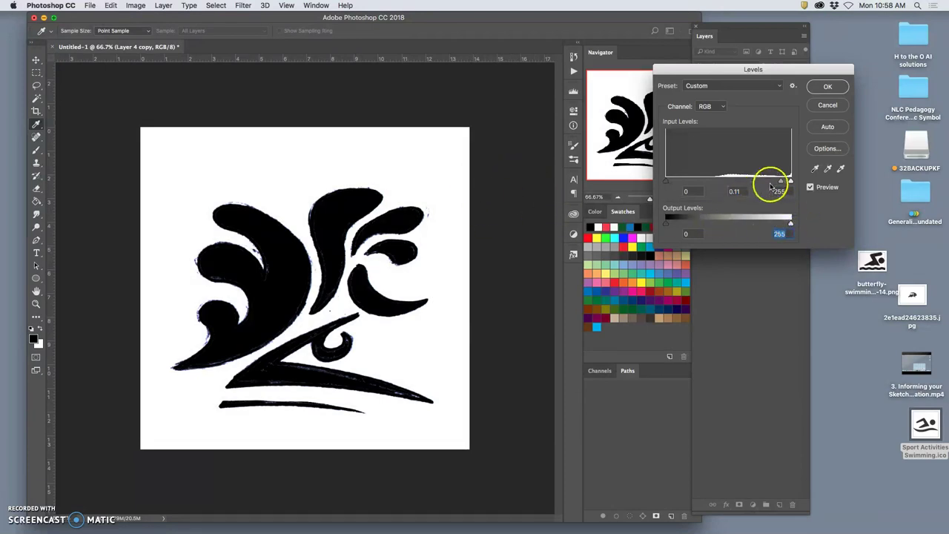
pyautogui.moveTo(782, 180); pyautogui.dragTo(802, 176)
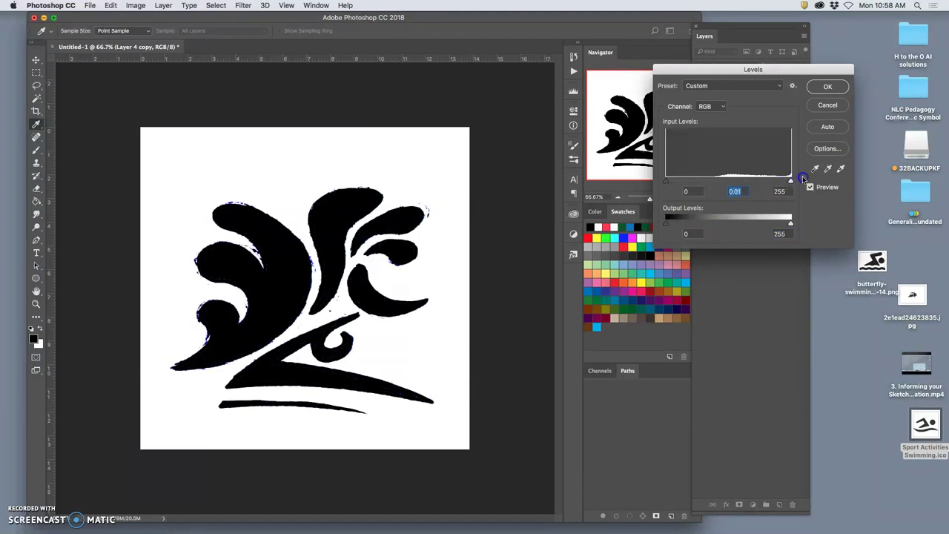
pyautogui.keyDown('super'); pyautogui.click(356, 244); pyautogui.keyUp('super')
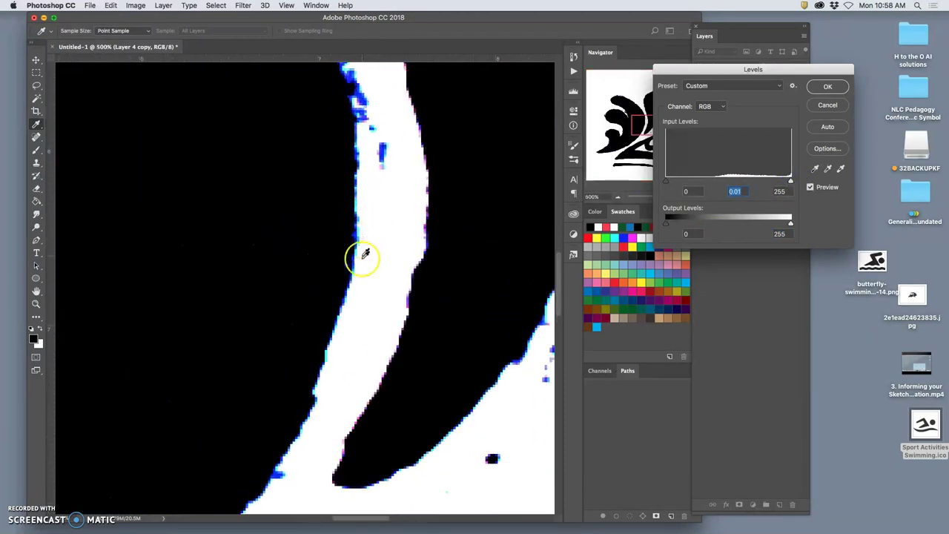
pyautogui.moveTo(790, 181)
pyautogui.mouseDown()
pyautogui.moveTo(777, 182)
pyautogui.moveTo(786, 181)
pyautogui.mouseUp()
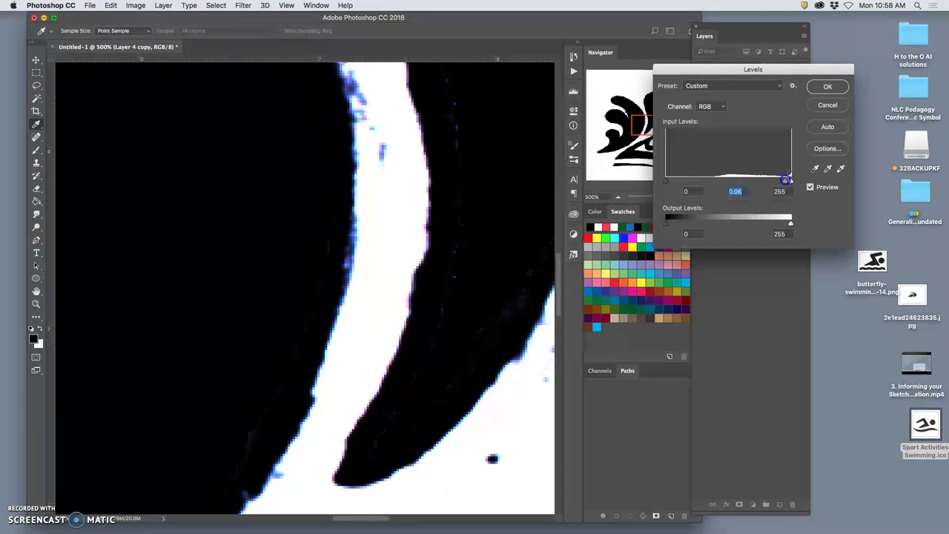
pyautogui.click(826, 86)
pyautogui.scroll(-10, 499, 186)
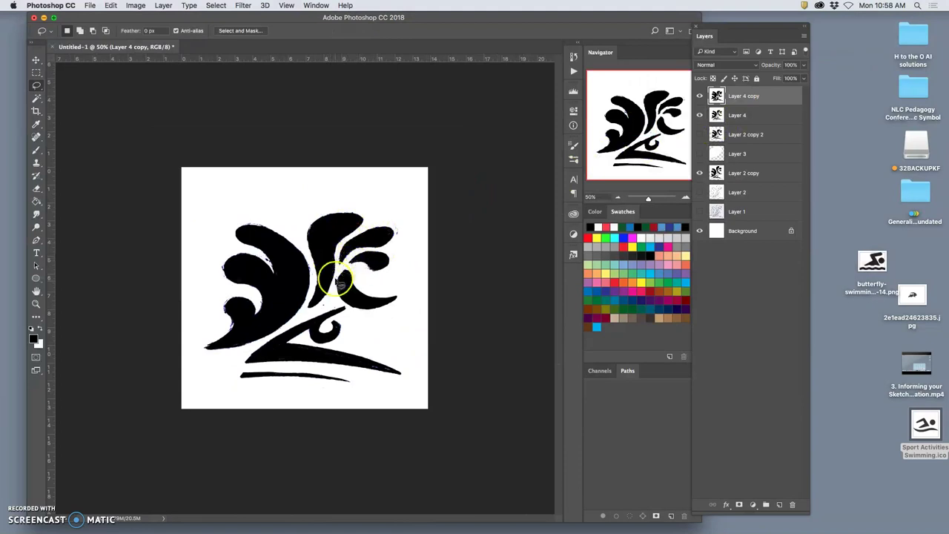
# Save the image as a JPEG on the Desktop, accepting the default quality options
pyautogui.press('super+plus')
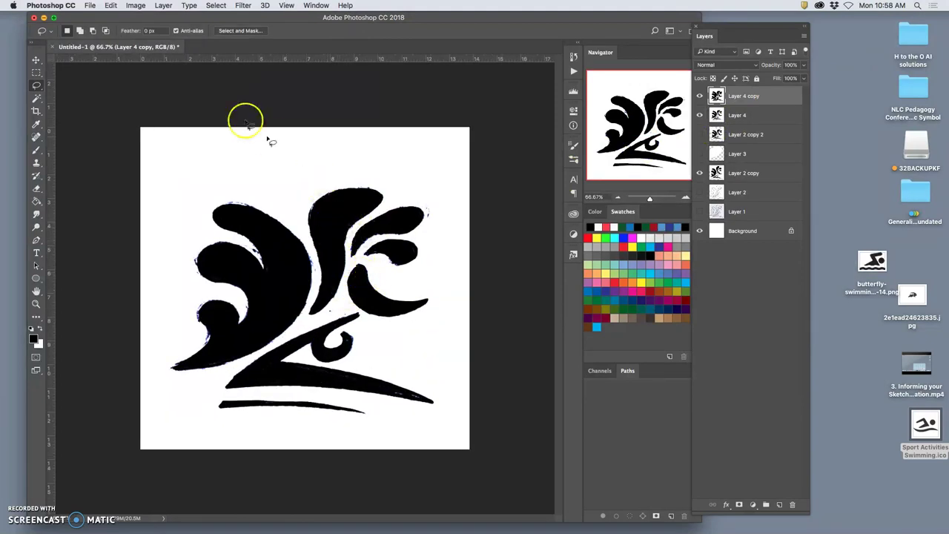
pyautogui.click(90, 6)
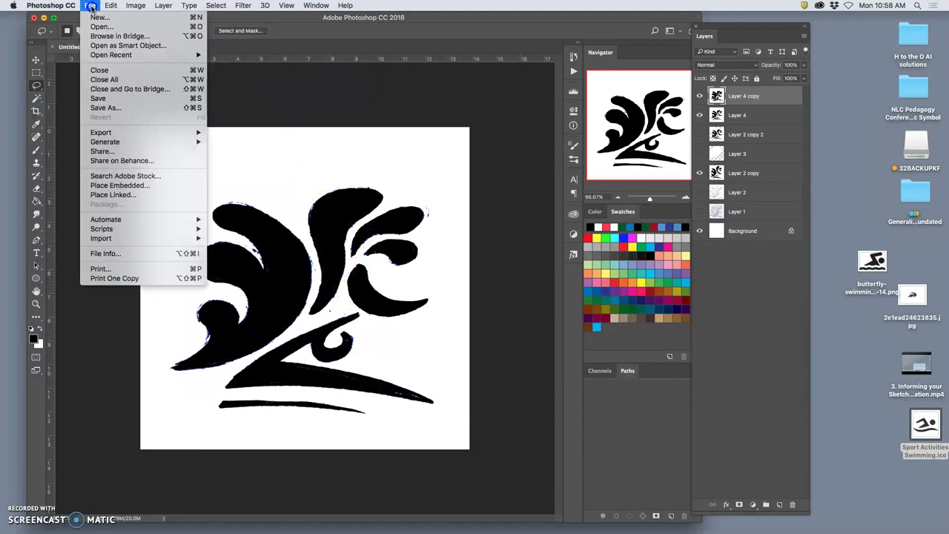
pyautogui.click(118, 108)
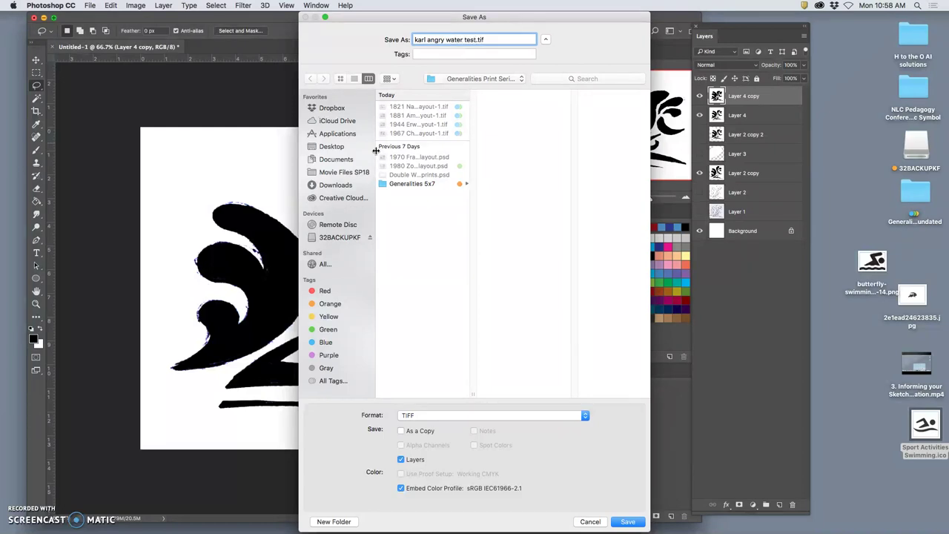
pyautogui.click(474, 415)
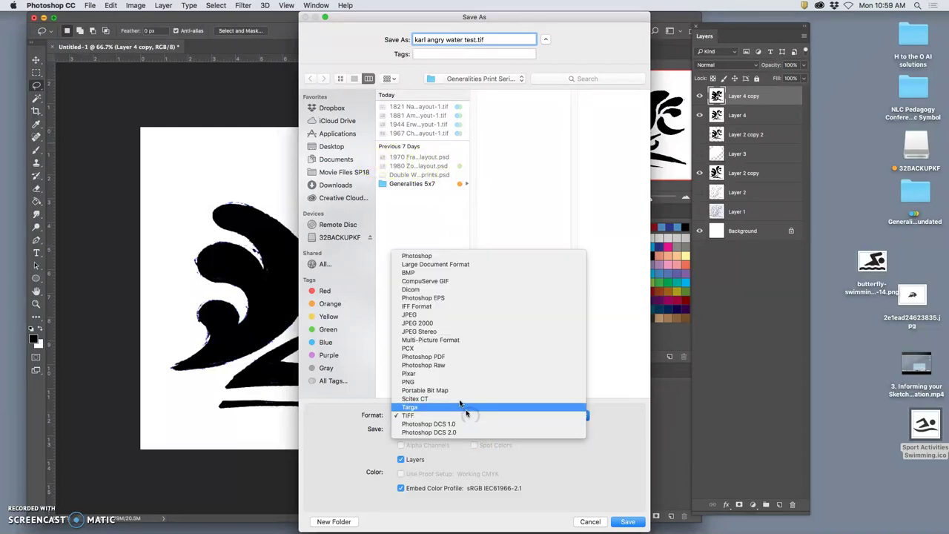
pyautogui.click(421, 314)
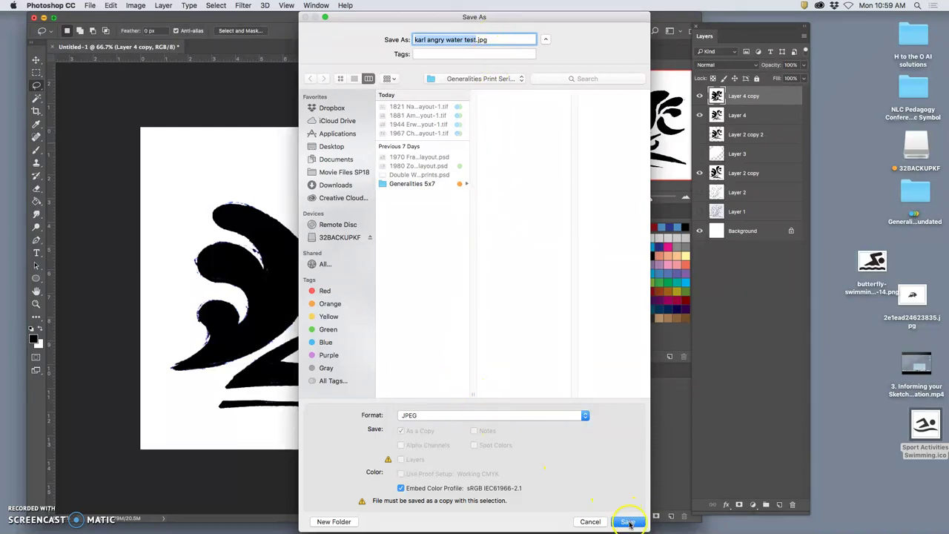
pyautogui.press('super+shift+d')
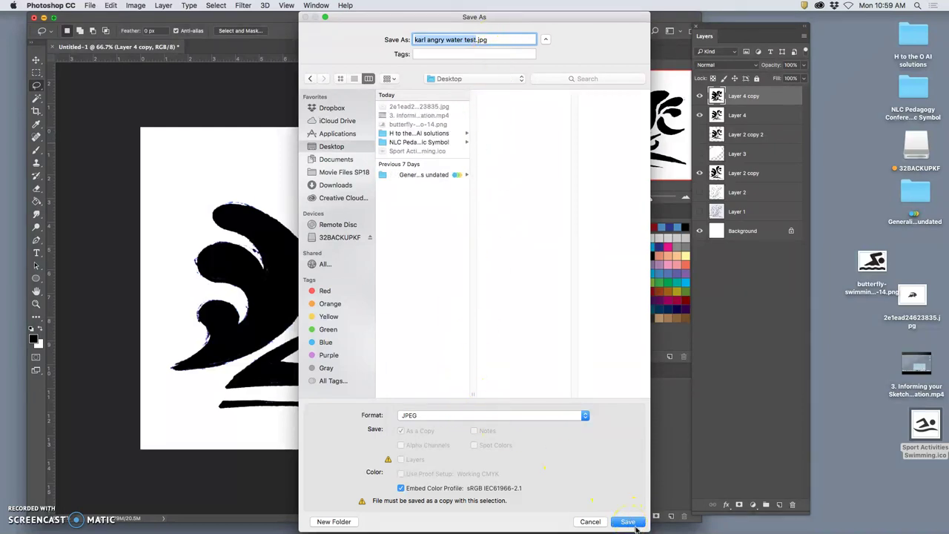
pyautogui.click(628, 522)
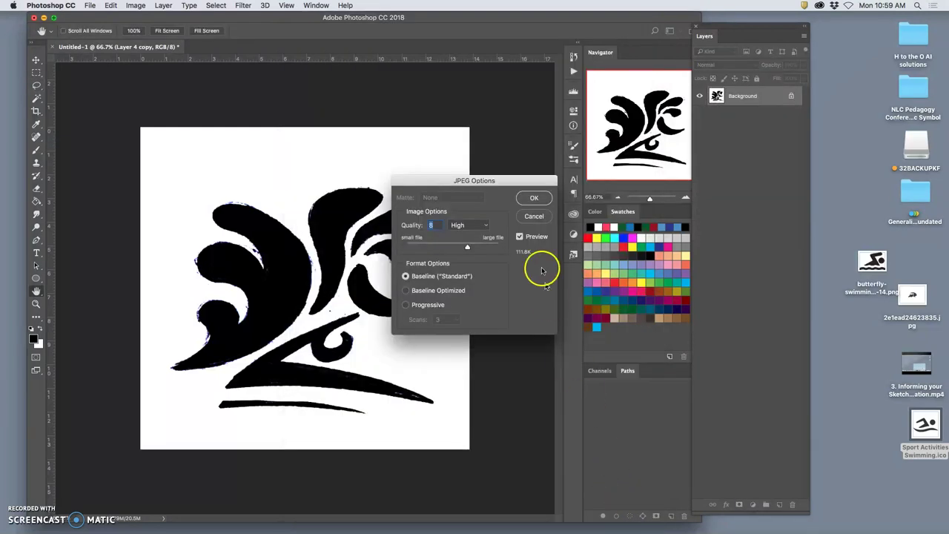
pyautogui.click(533, 197)
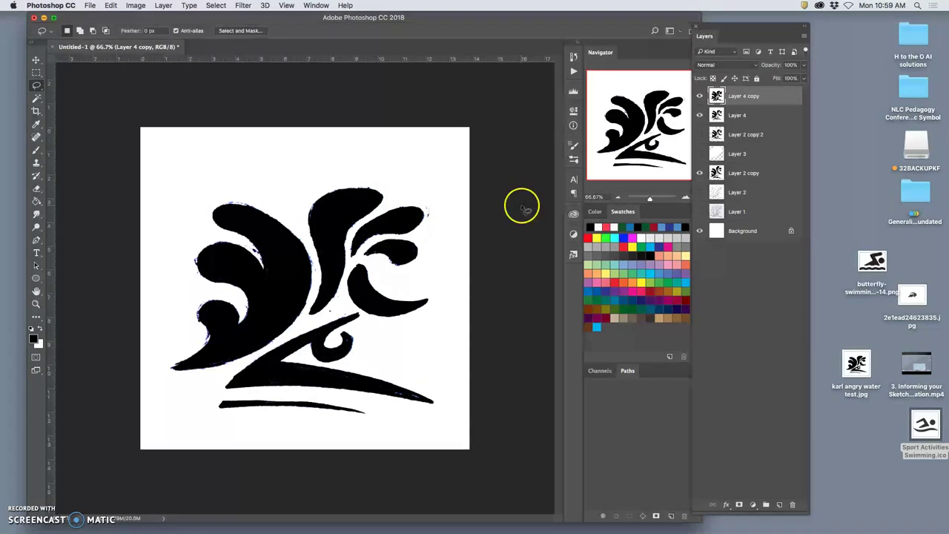
# Select the white background around the splash with the Magic Wand
pyautogui.click(699, 115)
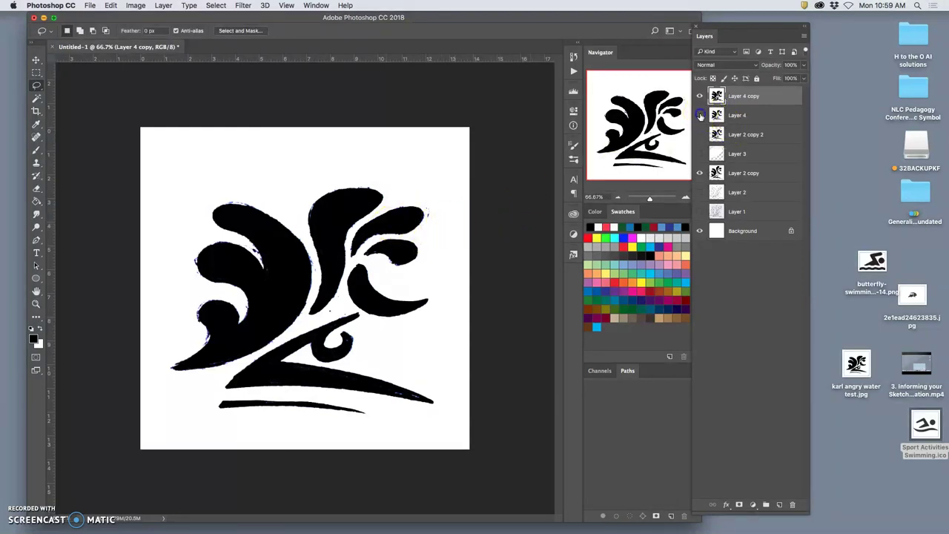
pyautogui.click(36, 97)
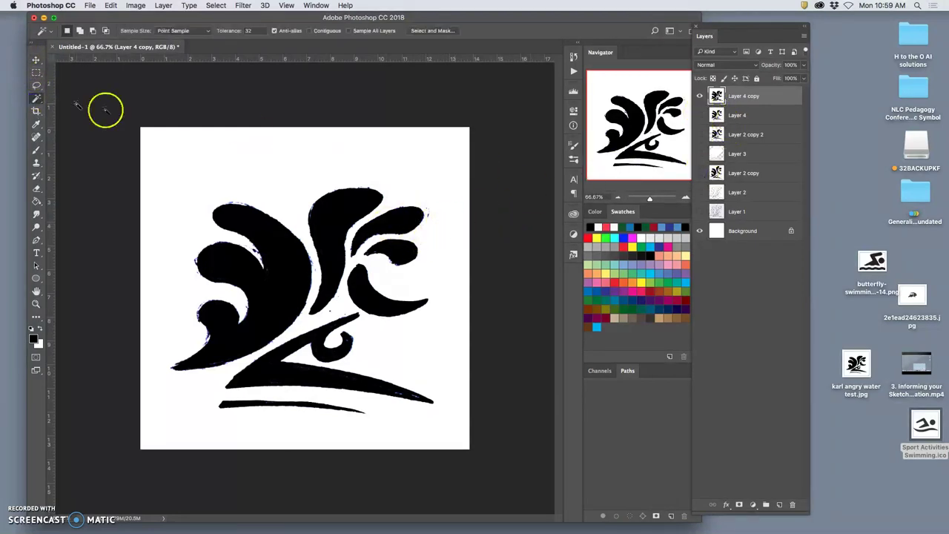
pyautogui.click(284, 165)
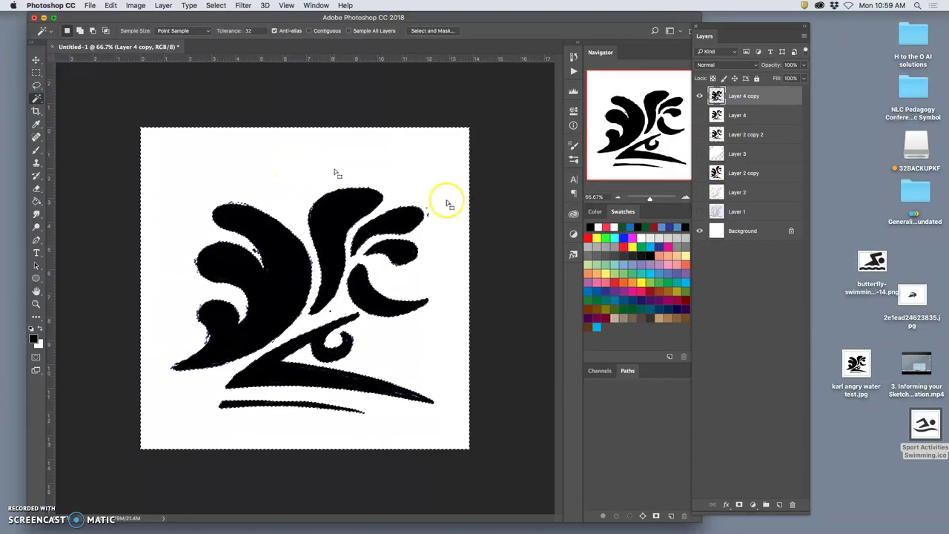
# Hide the white Background layer's visibility and deselect with Cmd+D
pyautogui.click(702, 231)
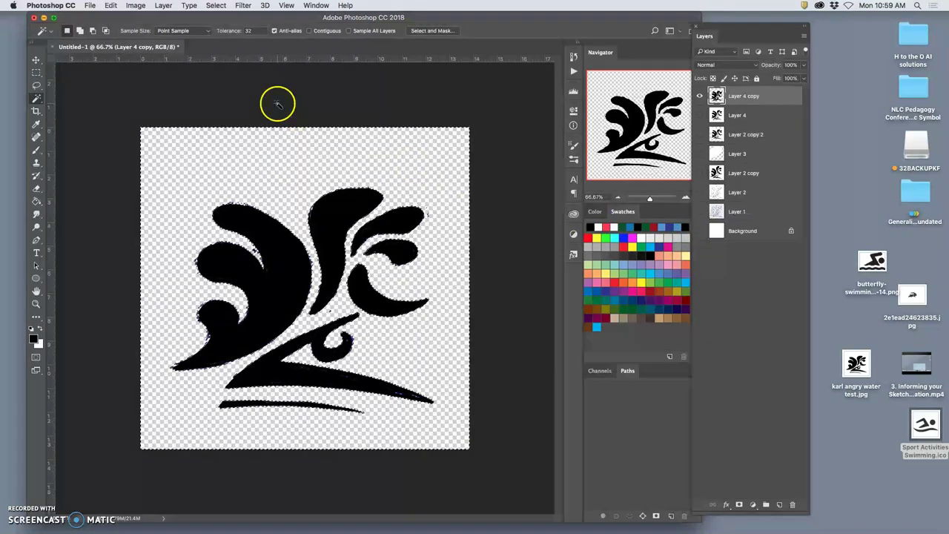
pyautogui.press('super+d')
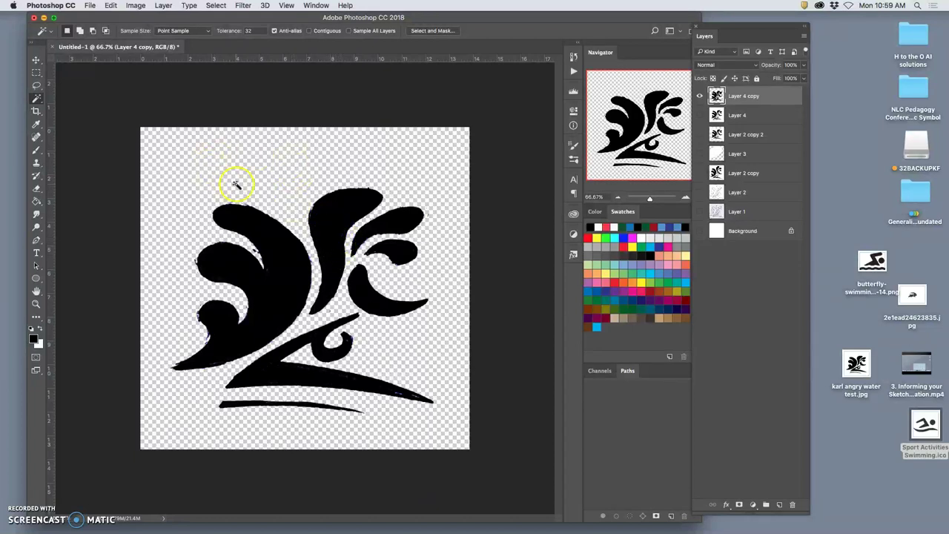
# Save a PNG copy named karl angry water test to the Desktop
pyautogui.click(91, 6)
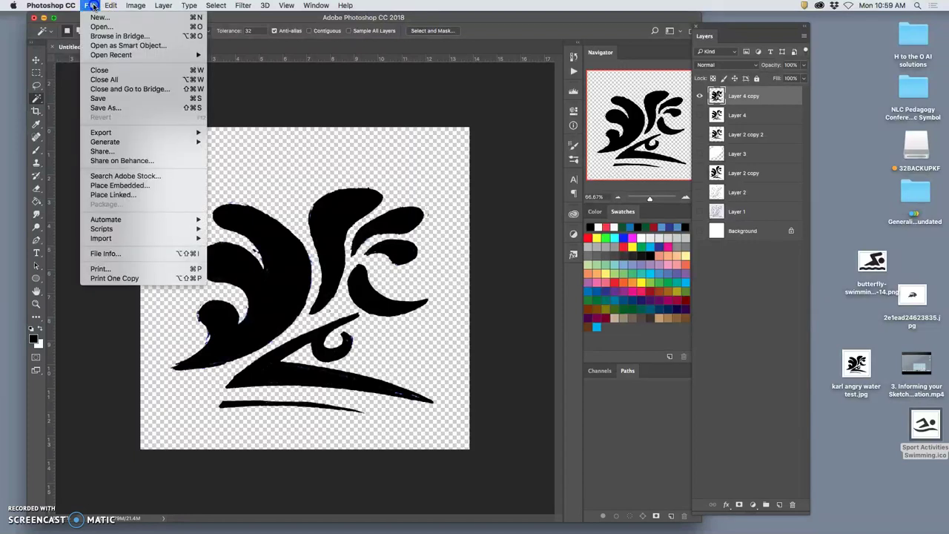
pyautogui.click(105, 107)
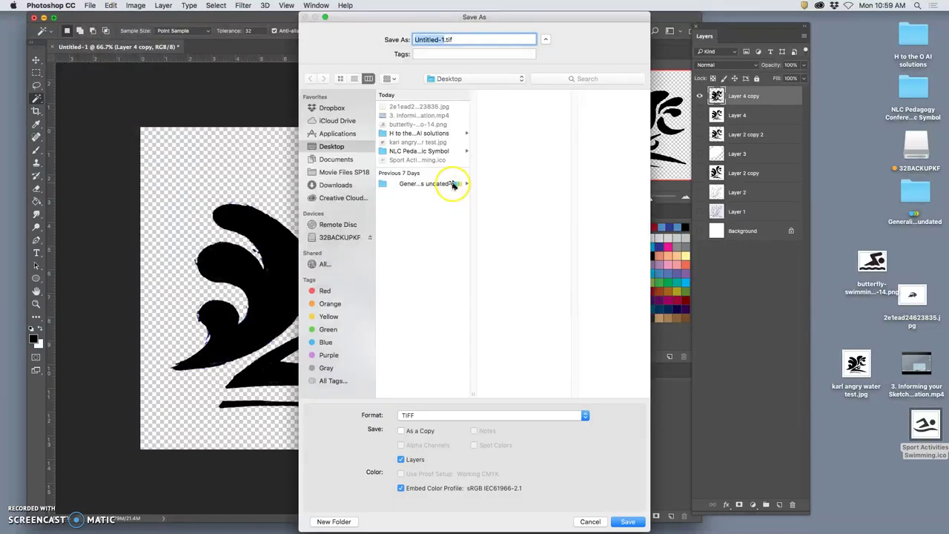
pyautogui.click(472, 417)
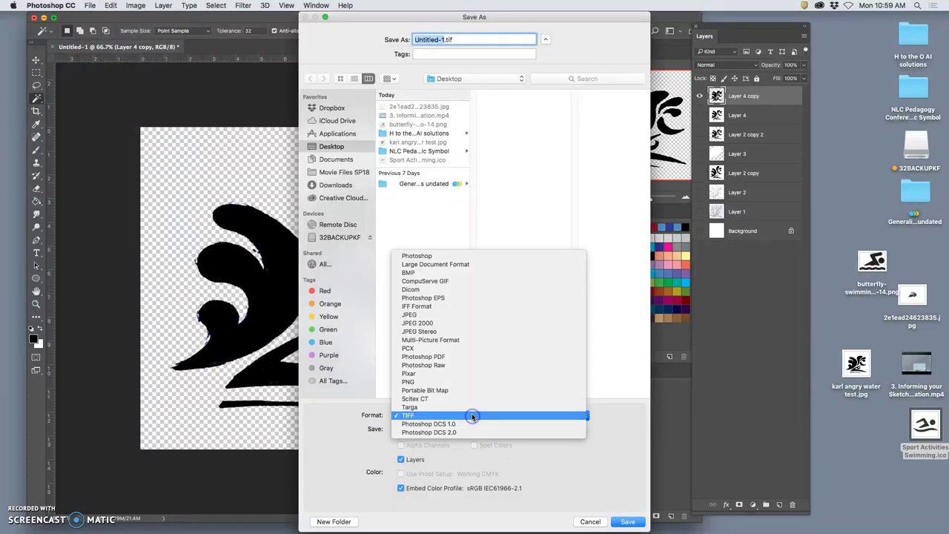
pyautogui.click(451, 373)
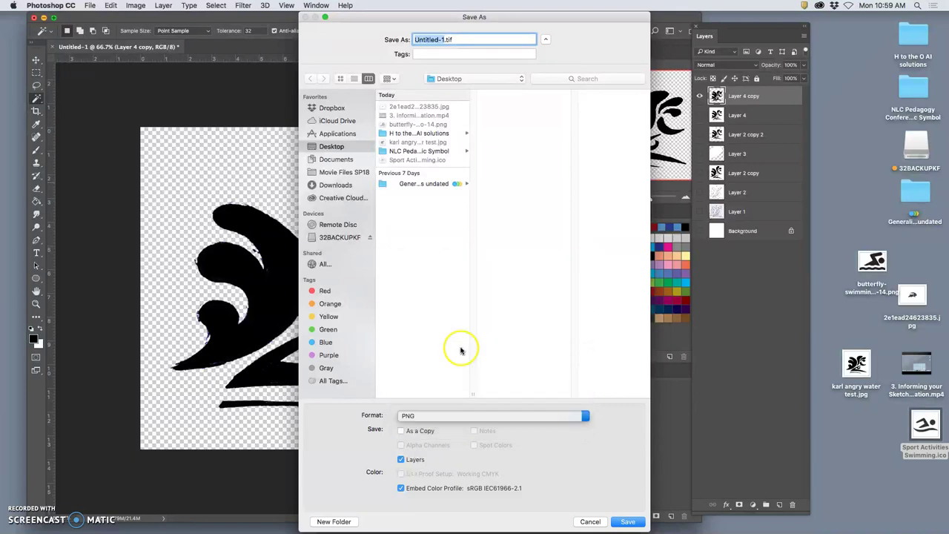
pyautogui.click(856, 391)
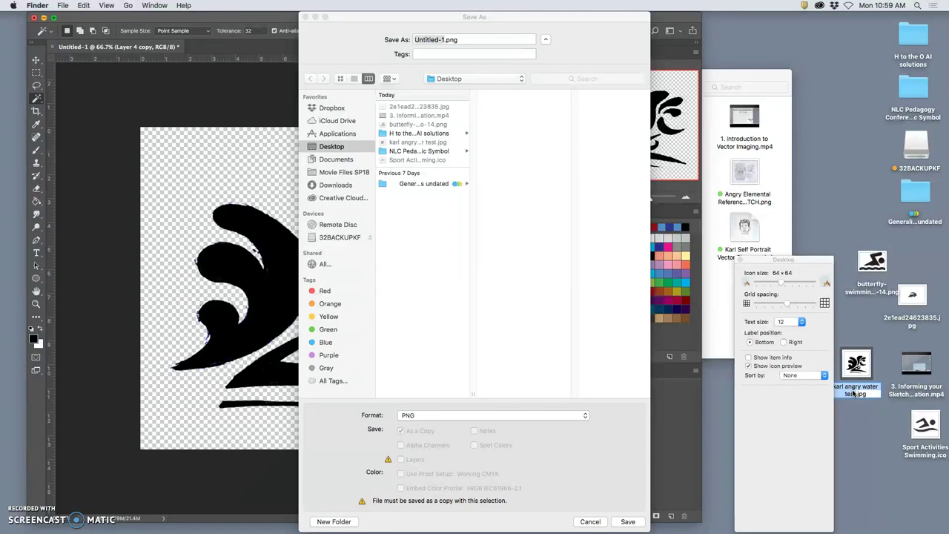
pyautogui.click(444, 40)
pyautogui.press('super+a')
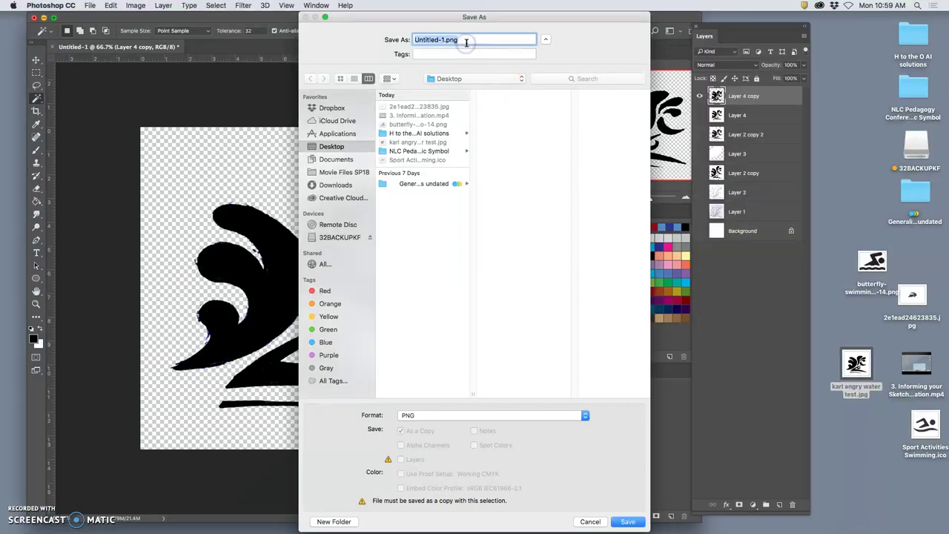
pyautogui.write('karl angry water test')
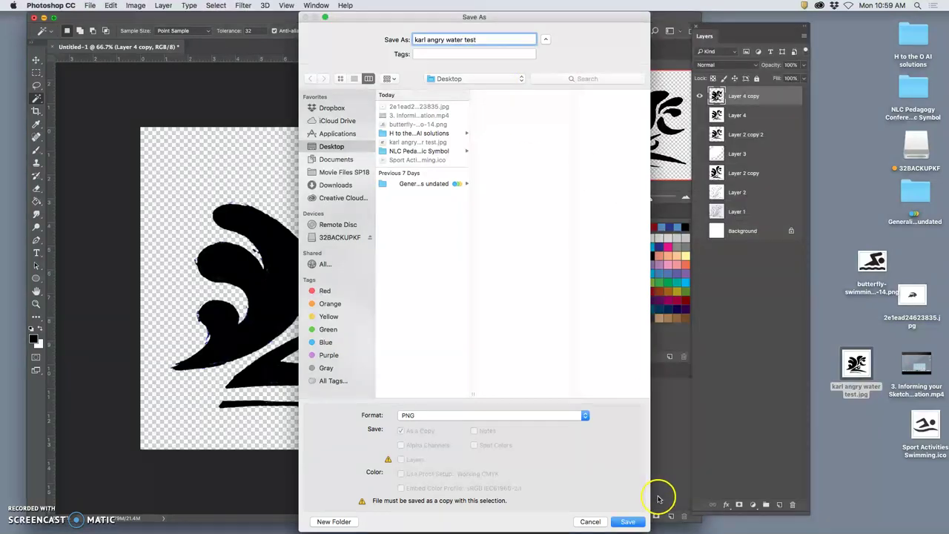
pyautogui.click(629, 521)
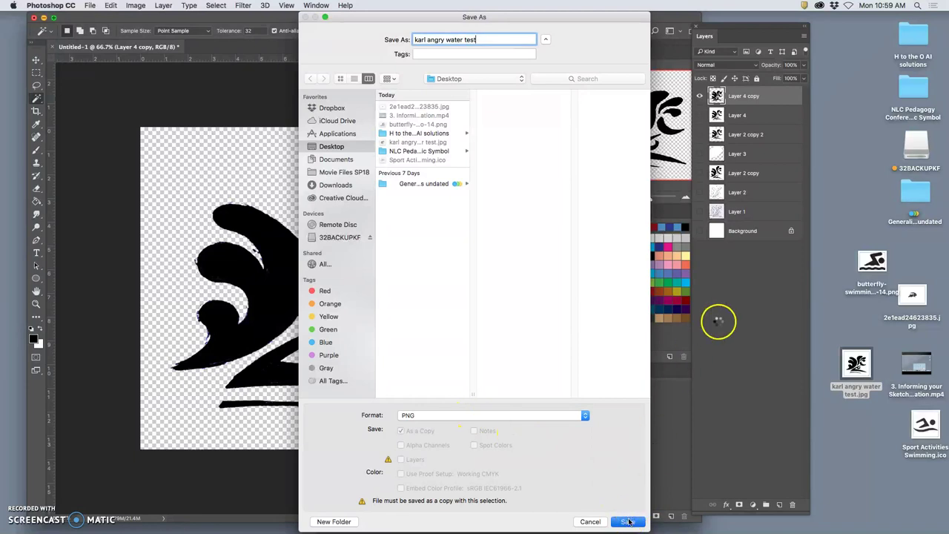
pyautogui.click(552, 246)
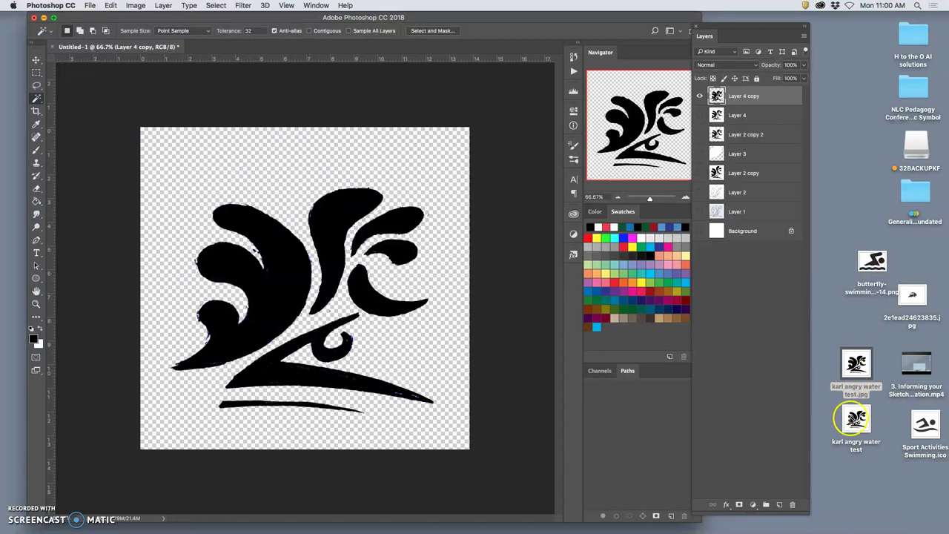
pyautogui.click(836, 414)
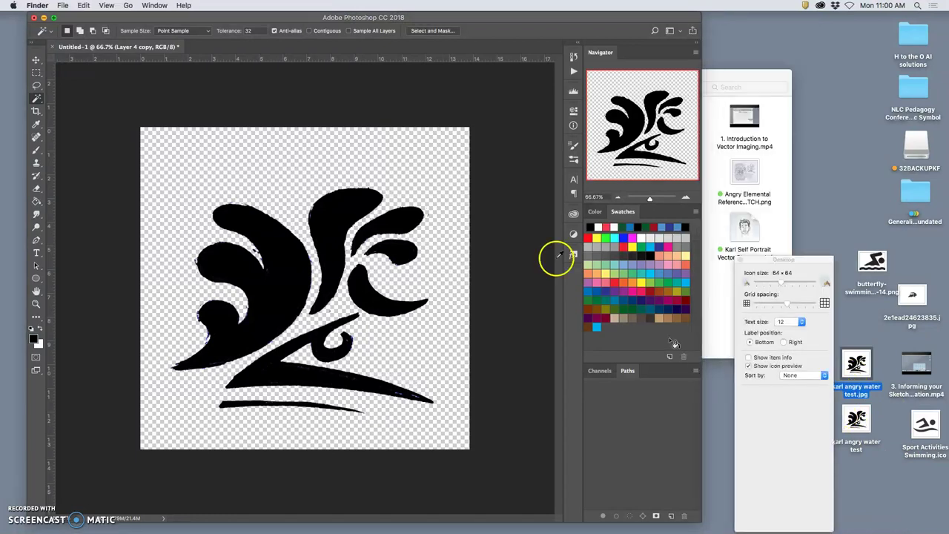
# Keep the document open and set up another Save As named karl angry water test in Photoshop (.psd) format
pyautogui.click(33, 17)
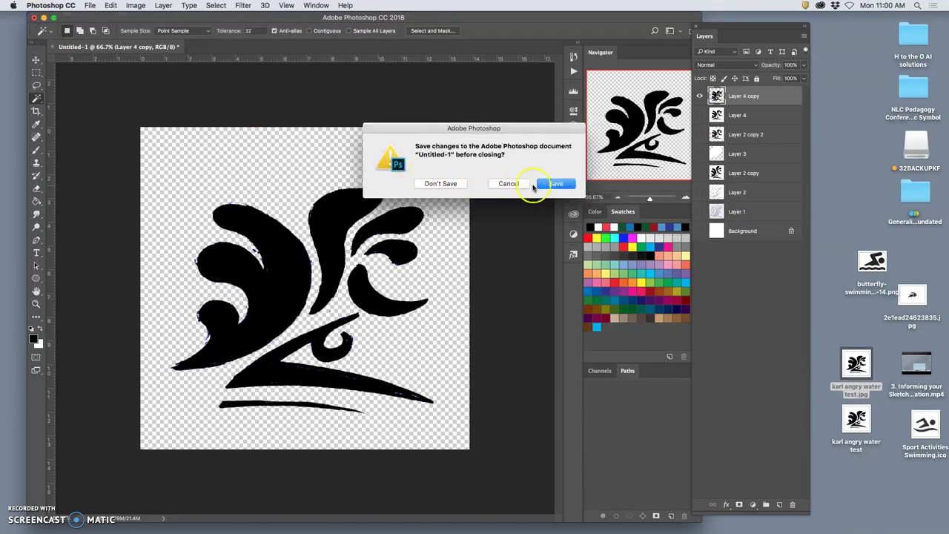
pyautogui.click(508, 184)
pyautogui.click(89, 6)
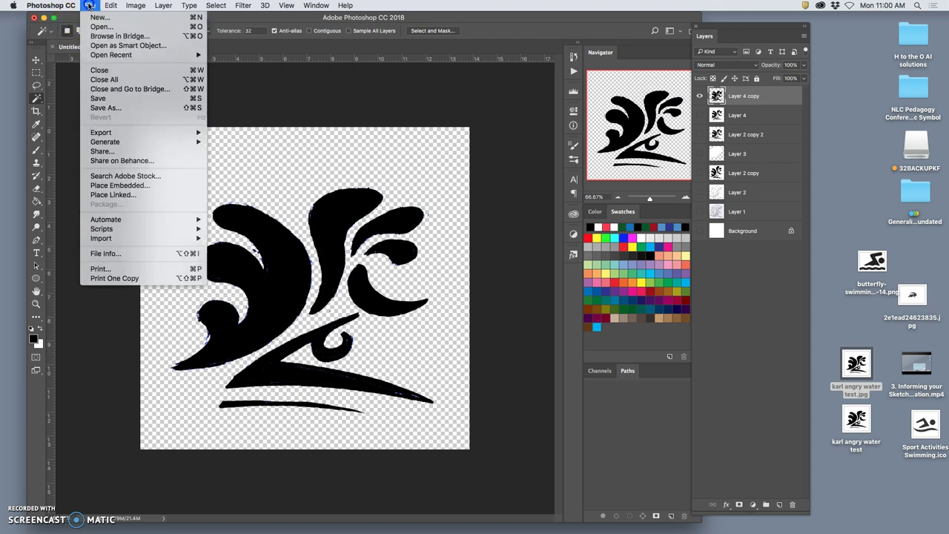
pyautogui.click(106, 107)
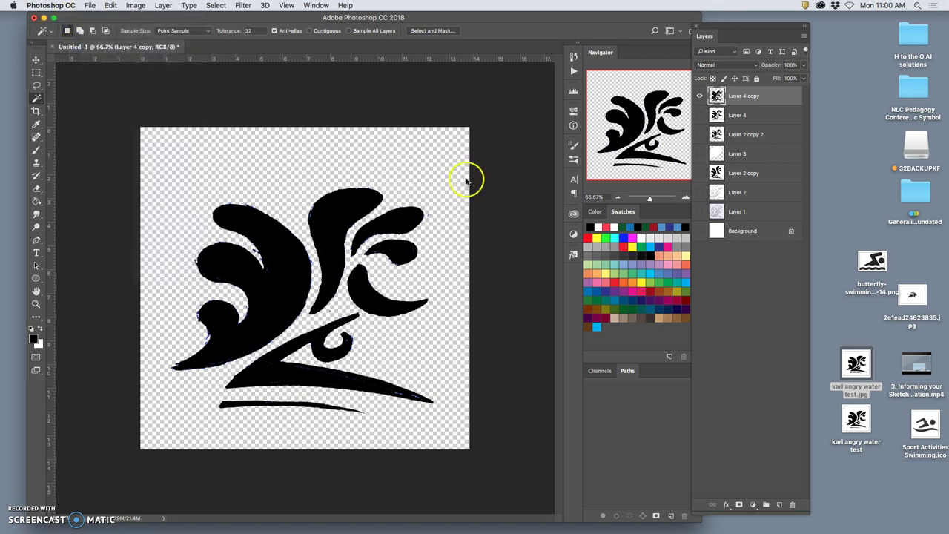
pyautogui.write('karl angry water test')
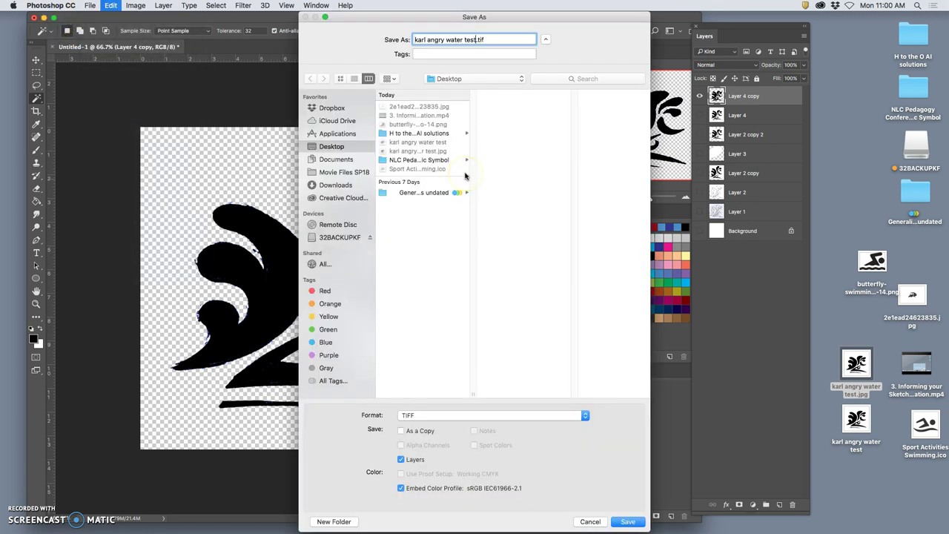
pyautogui.click(470, 415)
pyautogui.click(449, 256)
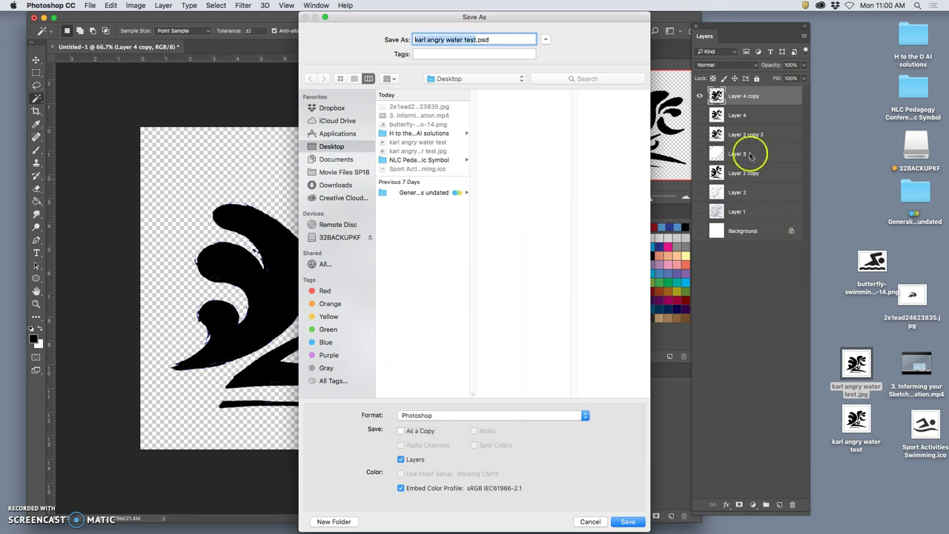
# Save the layered PSD, then hide Layer 4 copy and compare the intermediate layer stages
pyautogui.click(629, 522)
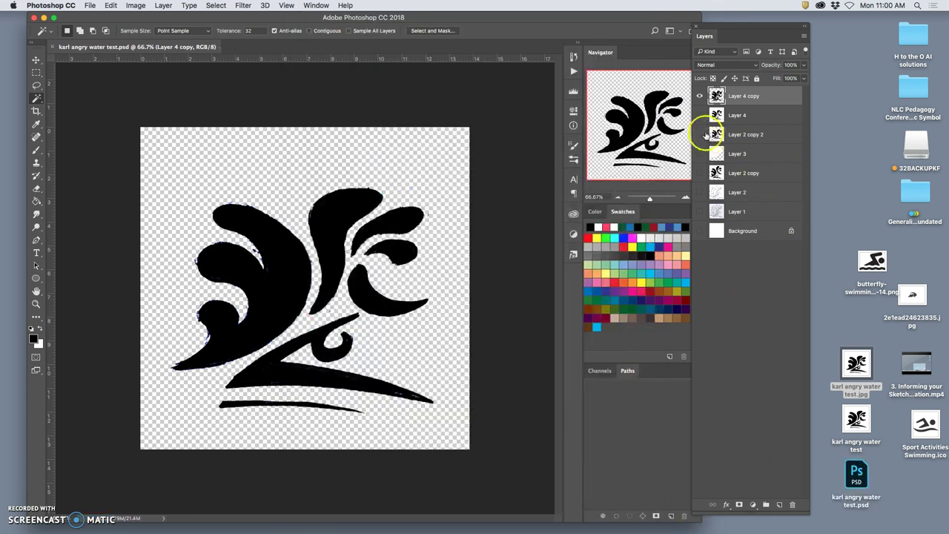
pyautogui.click(699, 96)
pyautogui.click(698, 114)
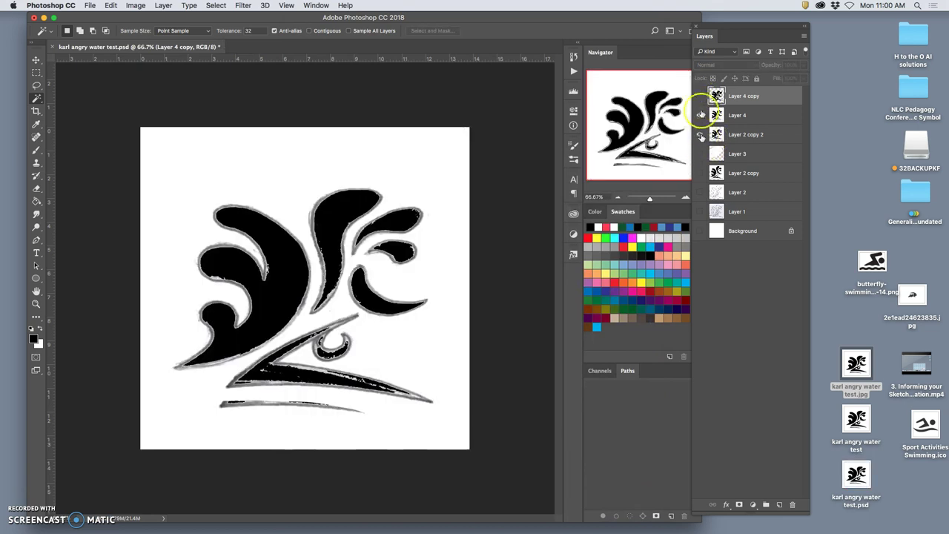
pyautogui.click(699, 115)
pyautogui.click(699, 153)
pyautogui.click(699, 153)
pyautogui.click(699, 173)
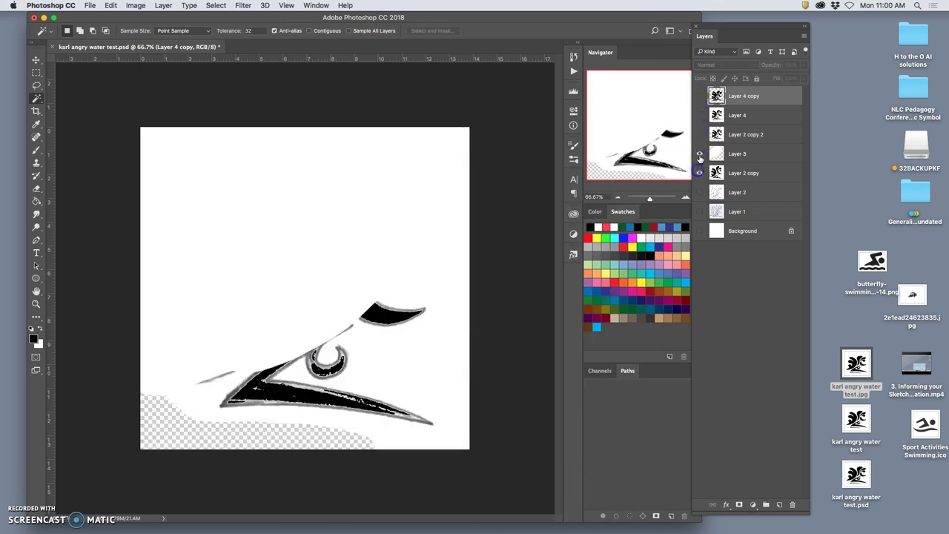
pyautogui.click(699, 173)
# Show the pencil sketch, then turn on Layer 2 through Layer 4 copy so all stages are visible
pyautogui.click(698, 212)
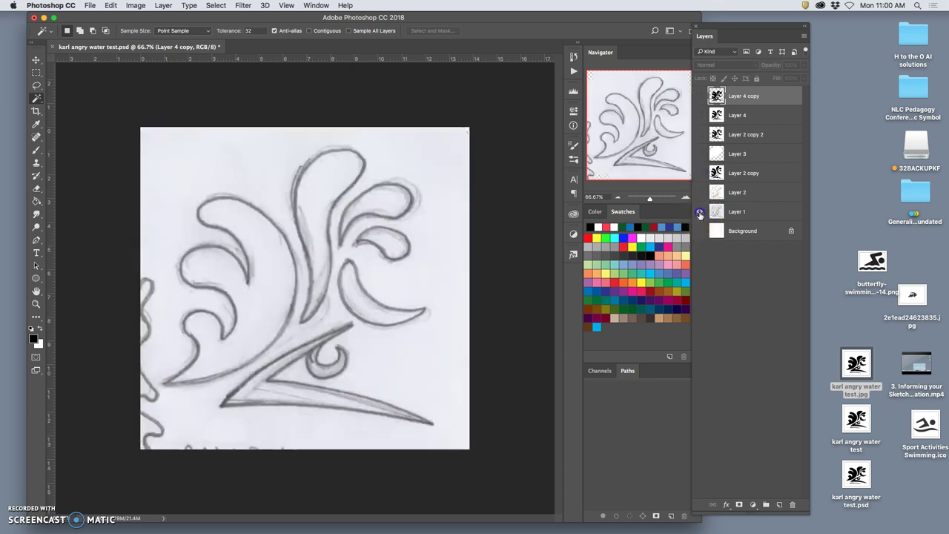
pyautogui.click(700, 194)
pyautogui.click(699, 212)
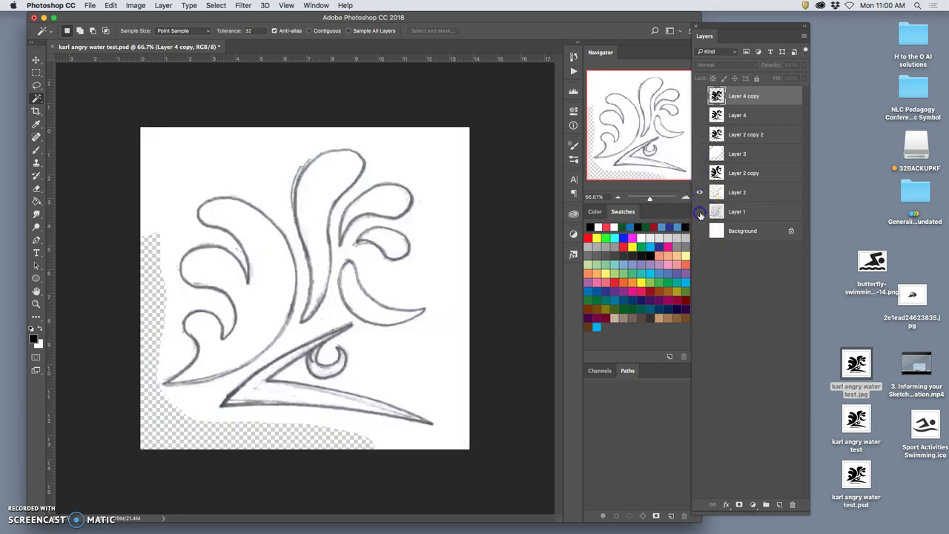
pyautogui.click(698, 173)
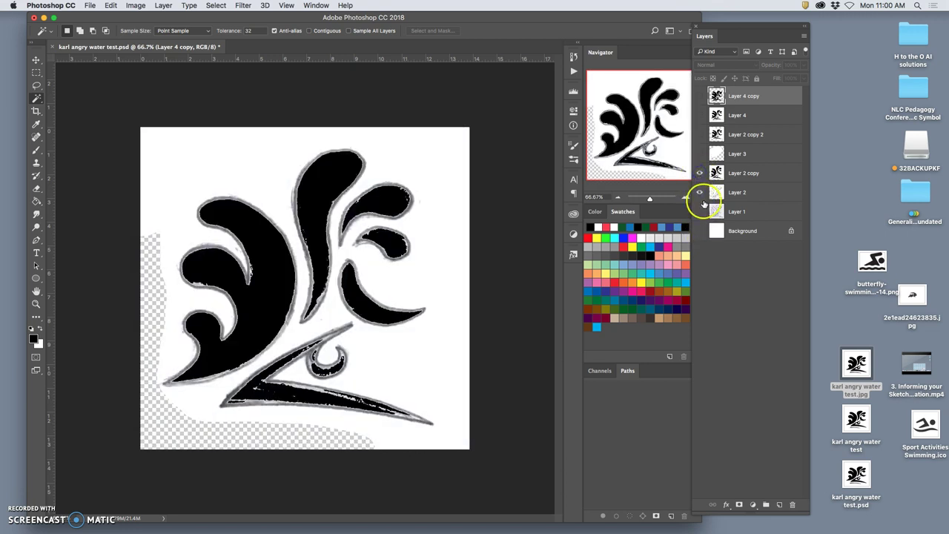
pyautogui.click(699, 134)
pyautogui.click(700, 153)
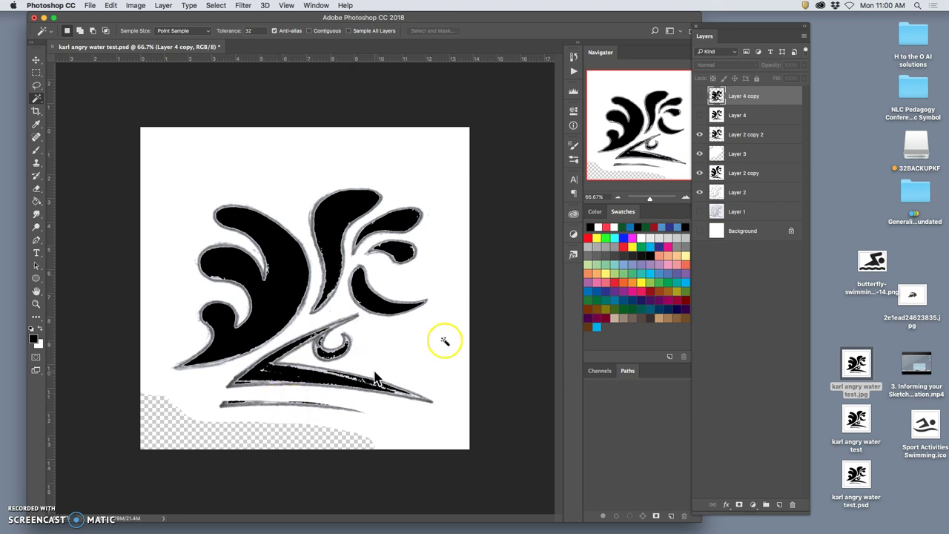
pyautogui.click(699, 115)
pyautogui.click(699, 96)
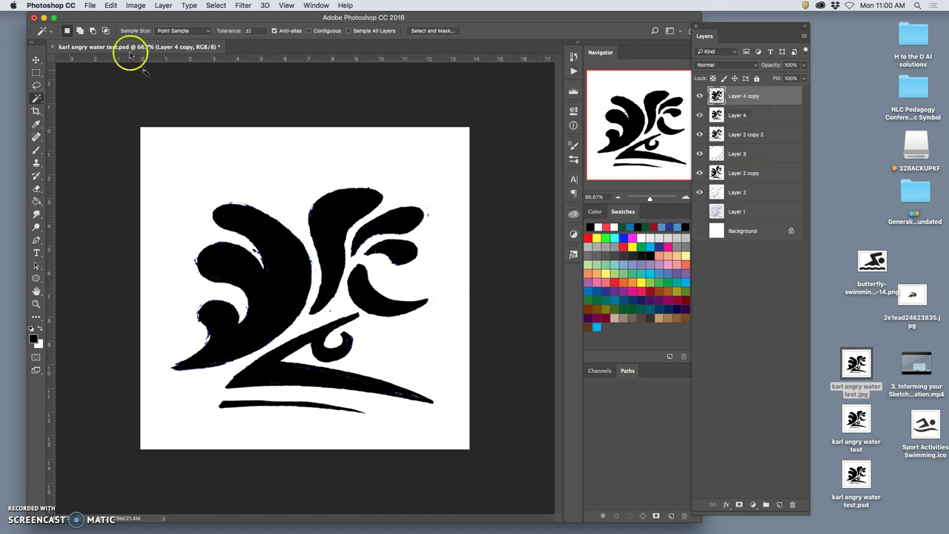
# Minimize the Photoshop document and switch to Illustrator from the Dock
pyautogui.click(42, 17)
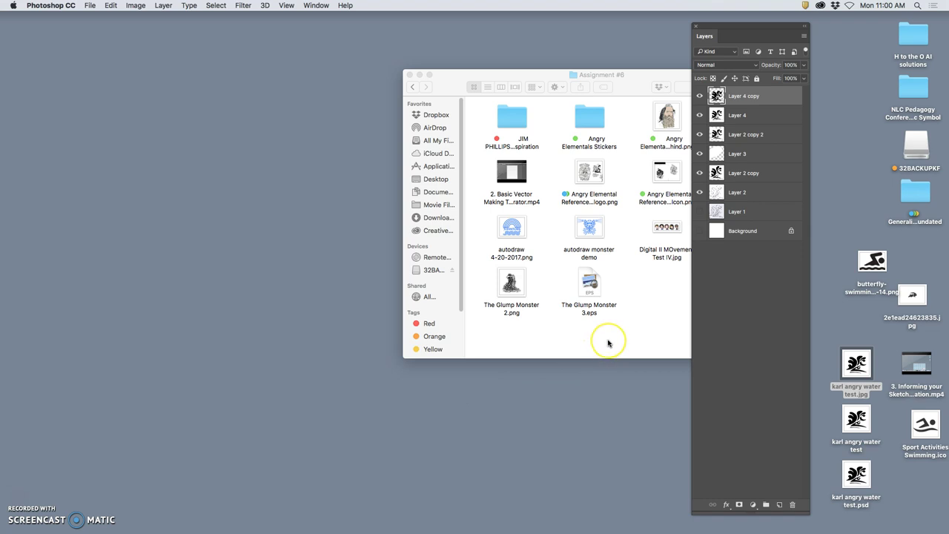
pyautogui.moveTo(623, 527)
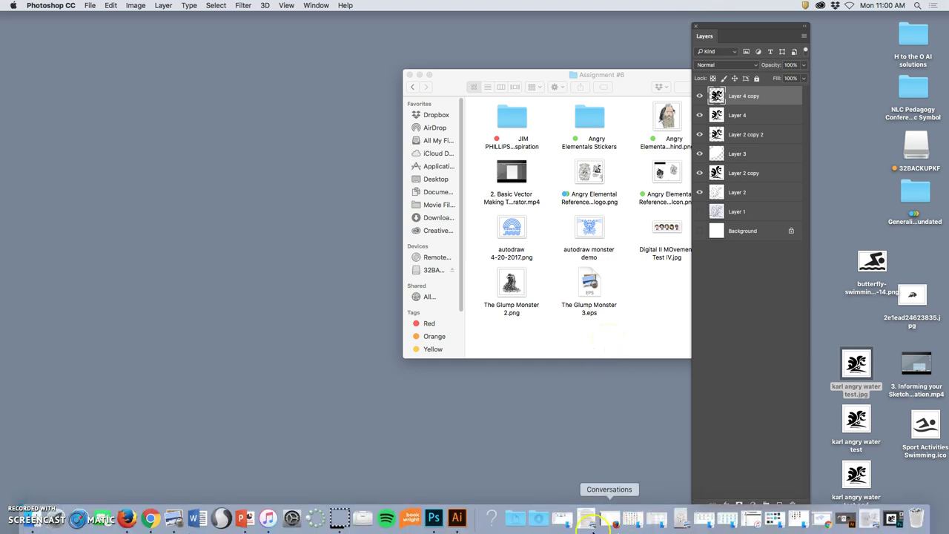
pyautogui.click(445, 523)
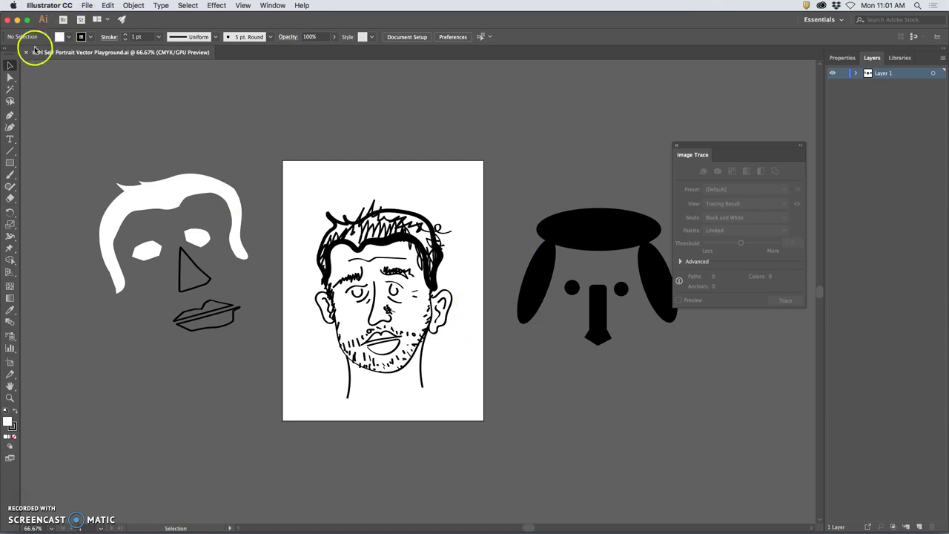
# Use File > Open to browse to karl angry water test.jpg and open it in Illustrator
pyautogui.click(87, 6)
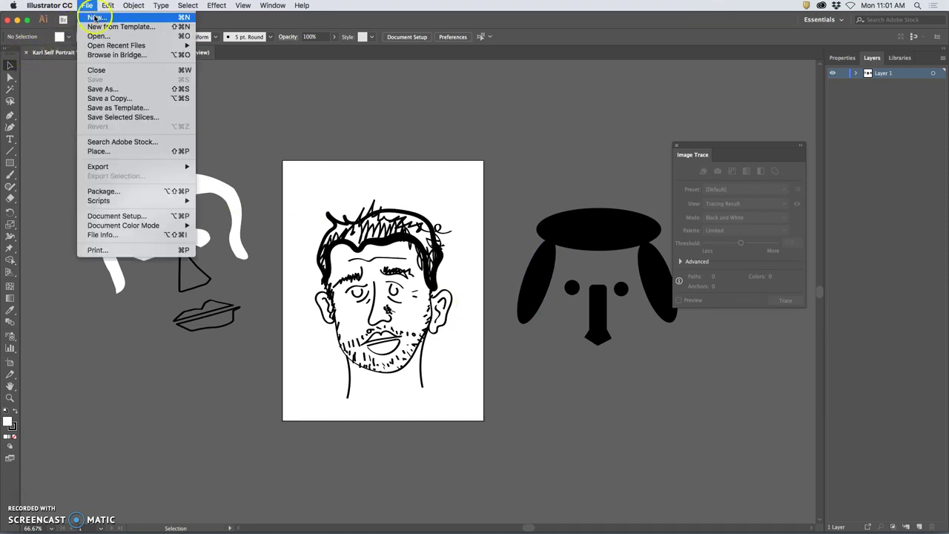
pyautogui.click(298, 112)
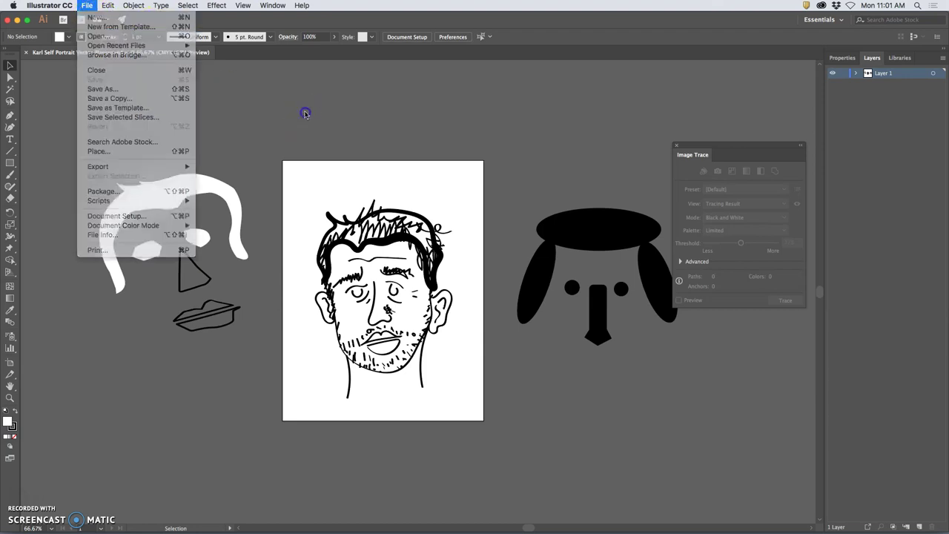
pyautogui.click(123, 19)
pyautogui.click(87, 5)
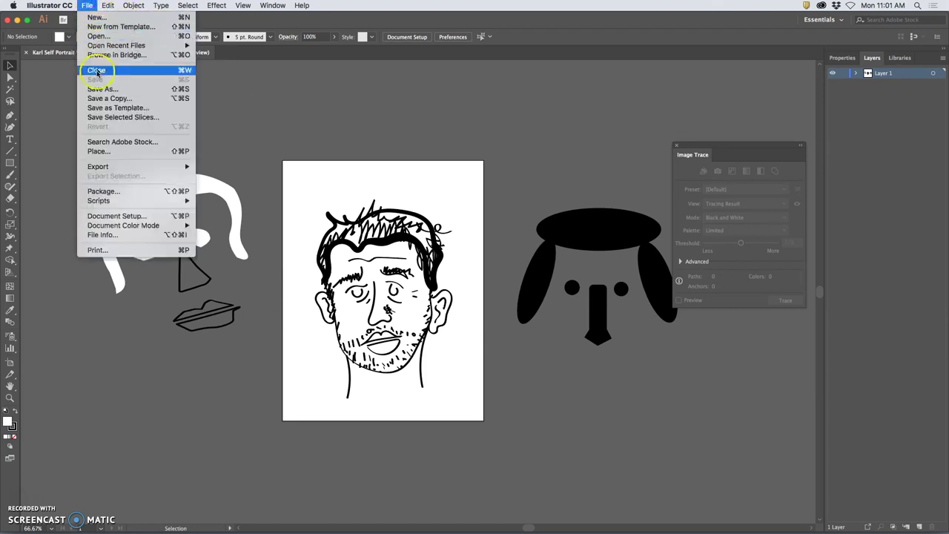
pyautogui.click(391, 143)
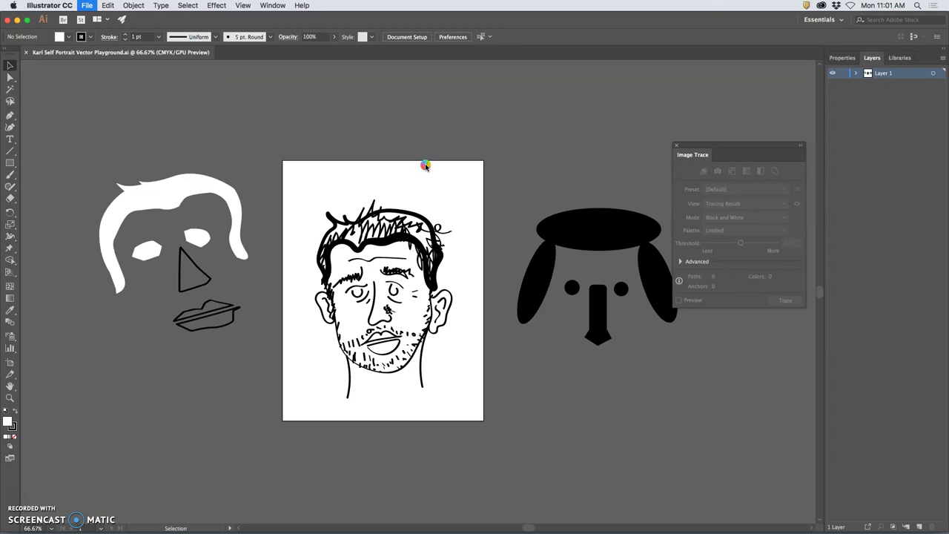
pyautogui.click(379, 159)
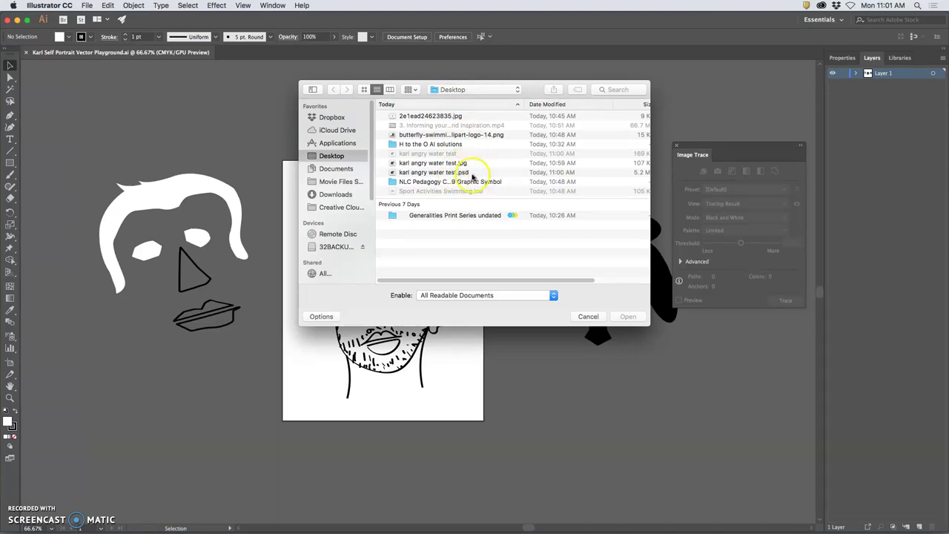
pyautogui.click(441, 162)
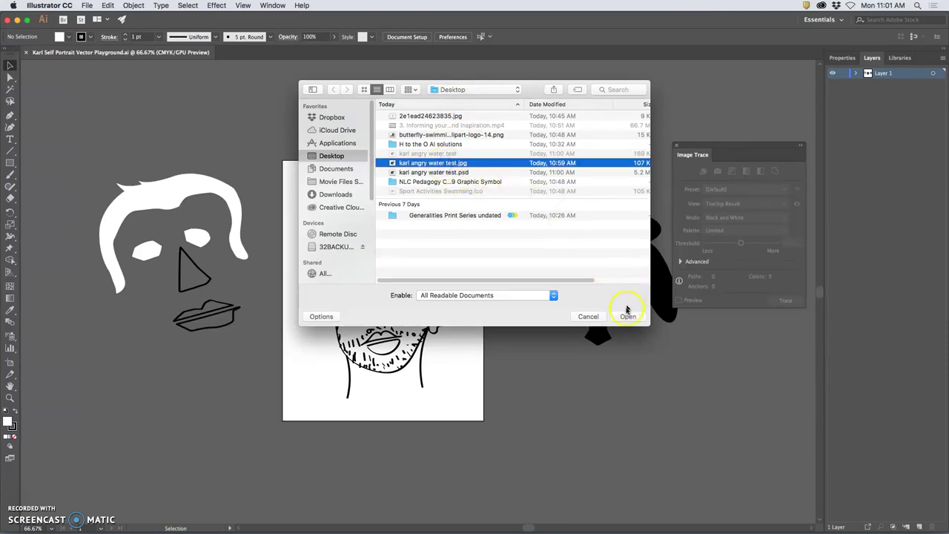
pyautogui.doubleClick(417, 160)
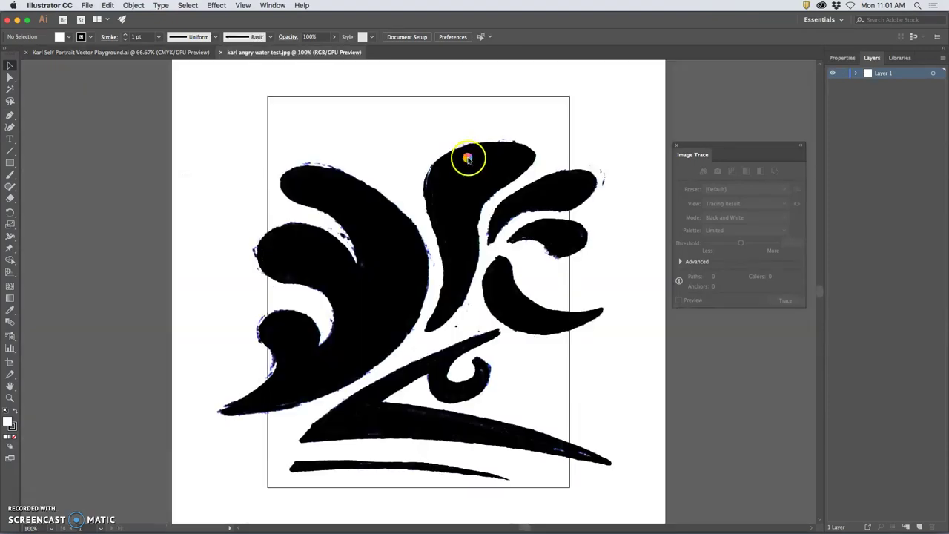
# Add the .png extension to the desktop karl angry water test file, then reopen the jpg in Illustrator
pyautogui.press('F11')
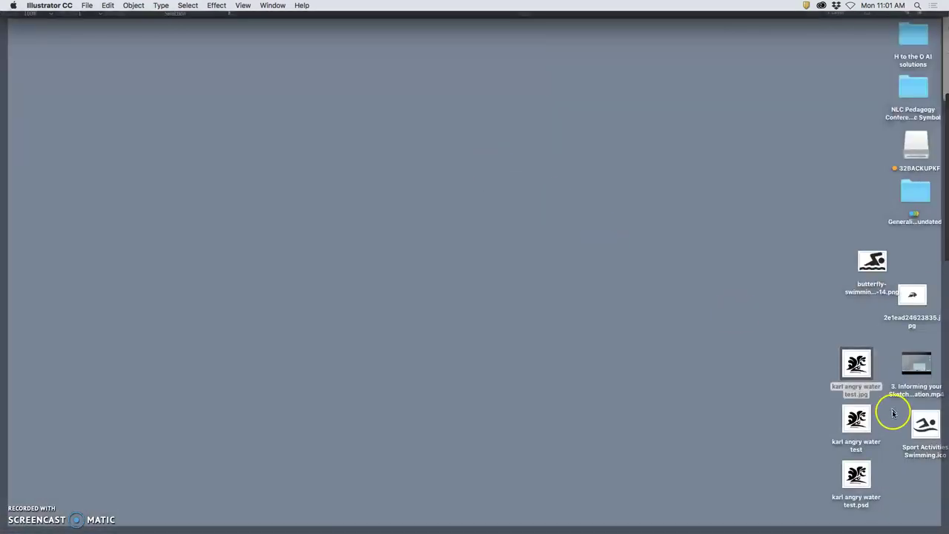
pyautogui.click(856, 445)
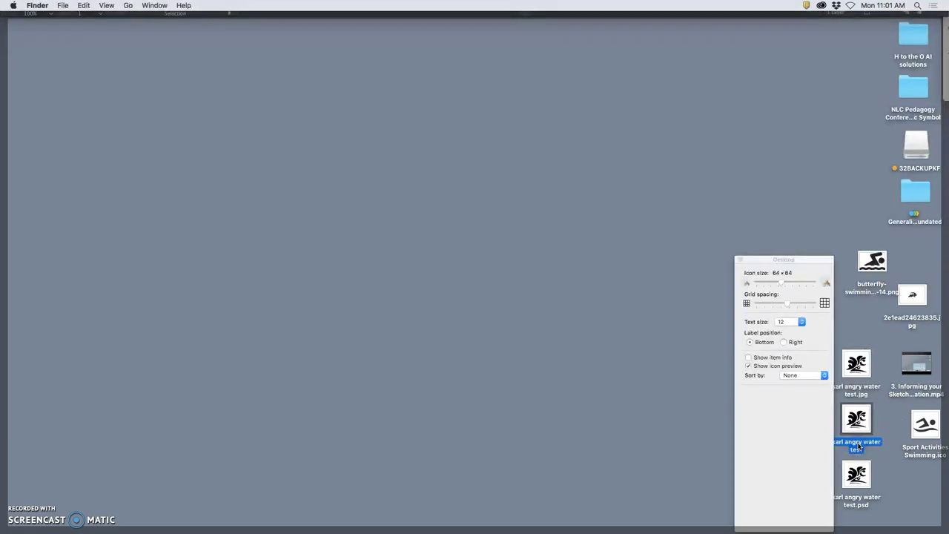
pyautogui.click(860, 445)
pyautogui.click(884, 442)
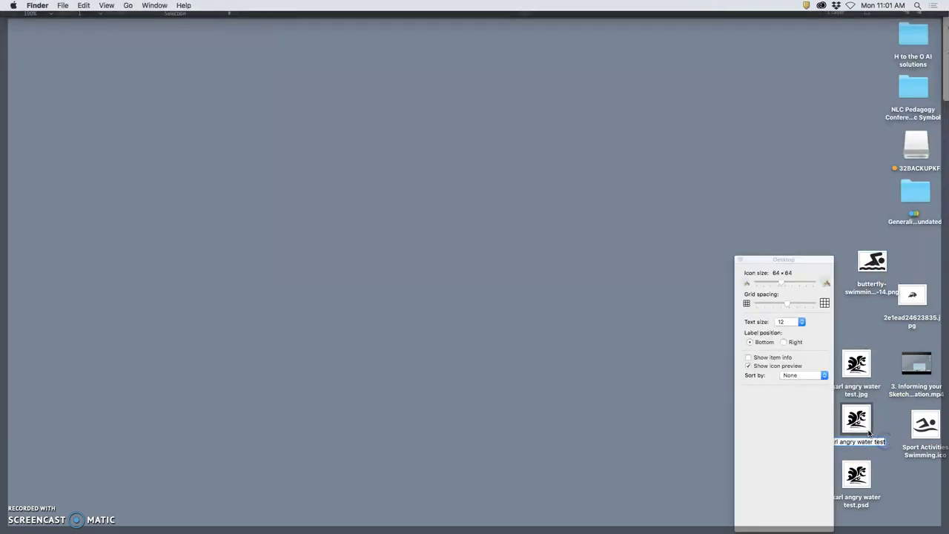
pyautogui.write('.png')
pyautogui.click(889, 417)
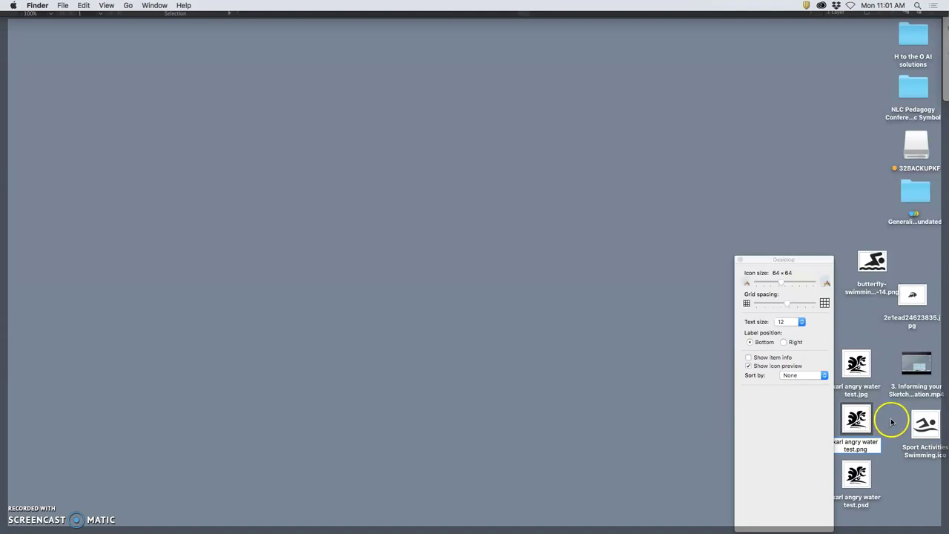
pyautogui.click(548, 186)
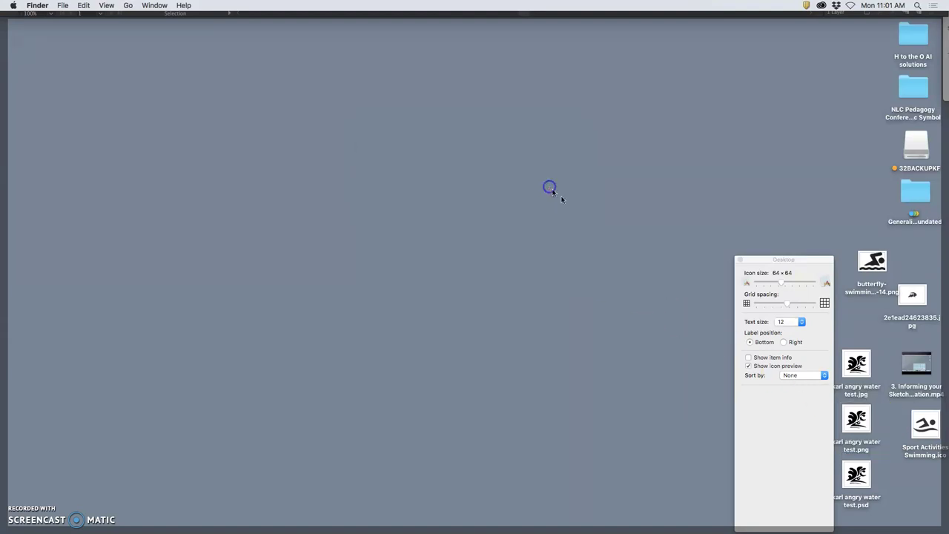
pyautogui.doubleClick(854, 367)
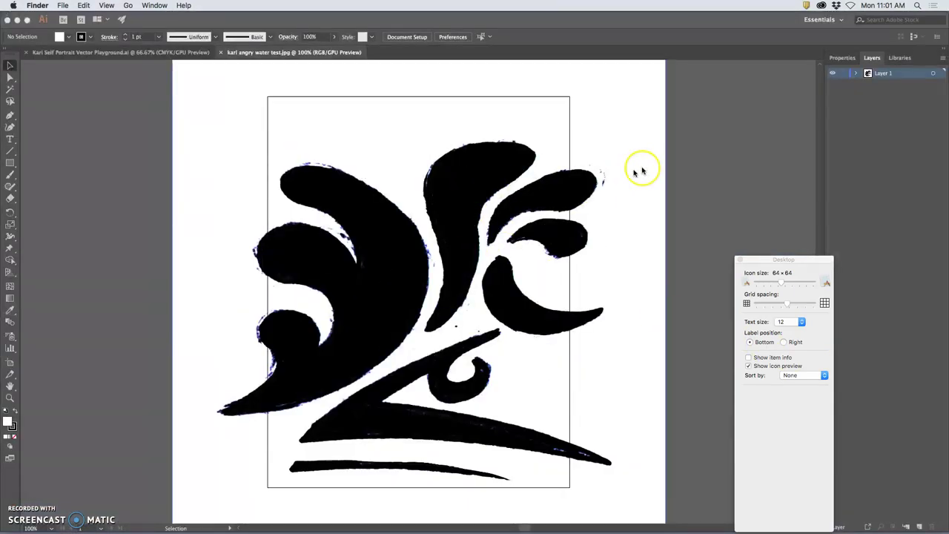
# Select the placed splash image and image-trace it with the Black and White Logo preset
pyautogui.click(452, 293)
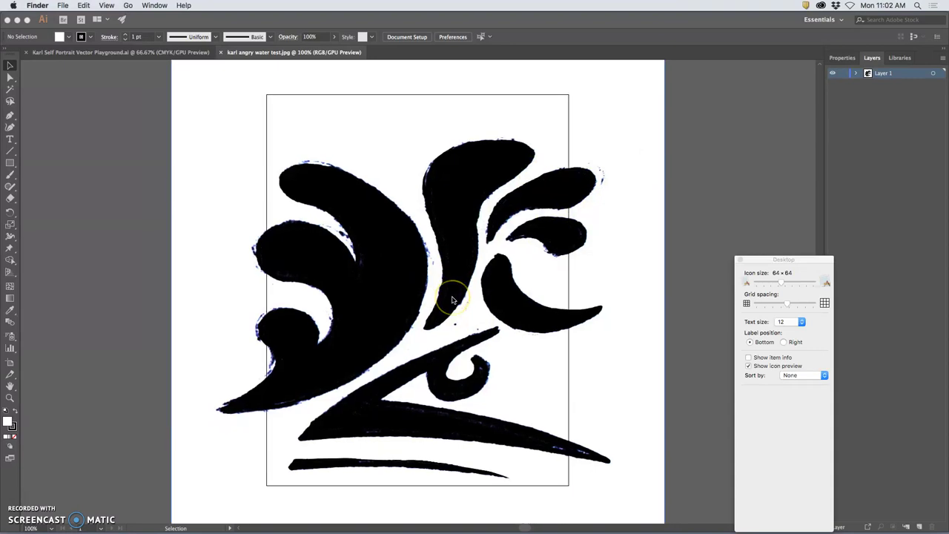
pyautogui.click(475, 286)
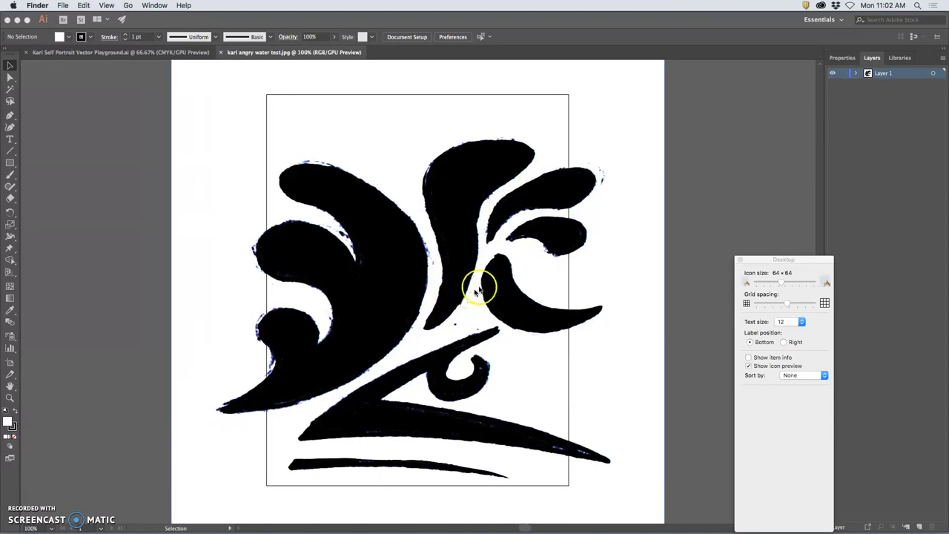
pyautogui.moveTo(475, 286)
pyautogui.mouseDown()
pyautogui.moveTo(445, 229)
pyautogui.moveTo(361, 224)
pyautogui.mouseUp()
pyautogui.click(361, 224)
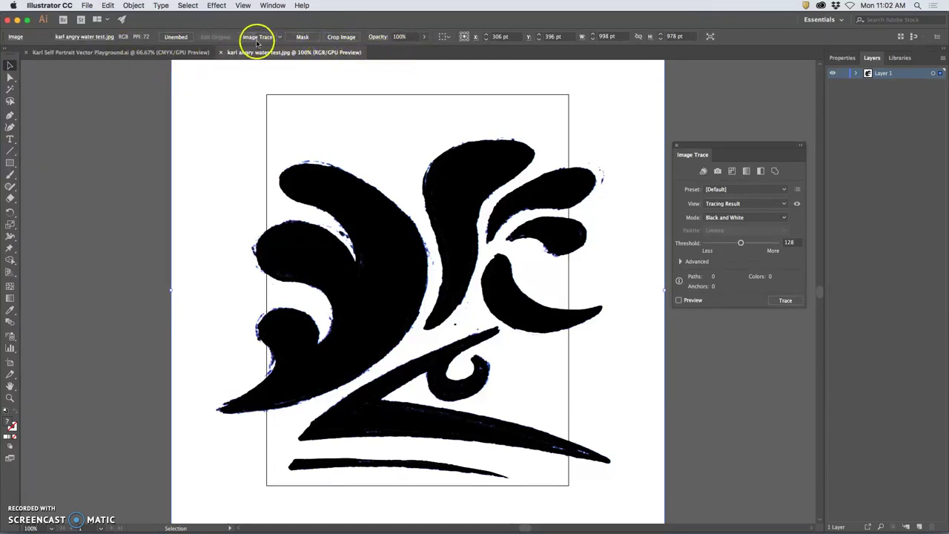
pyautogui.click(280, 39)
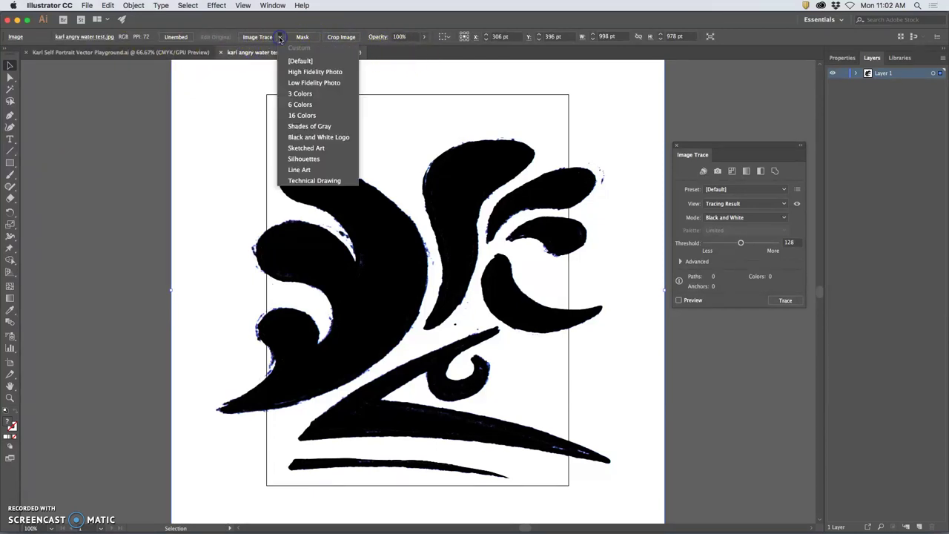
pyautogui.click(332, 138)
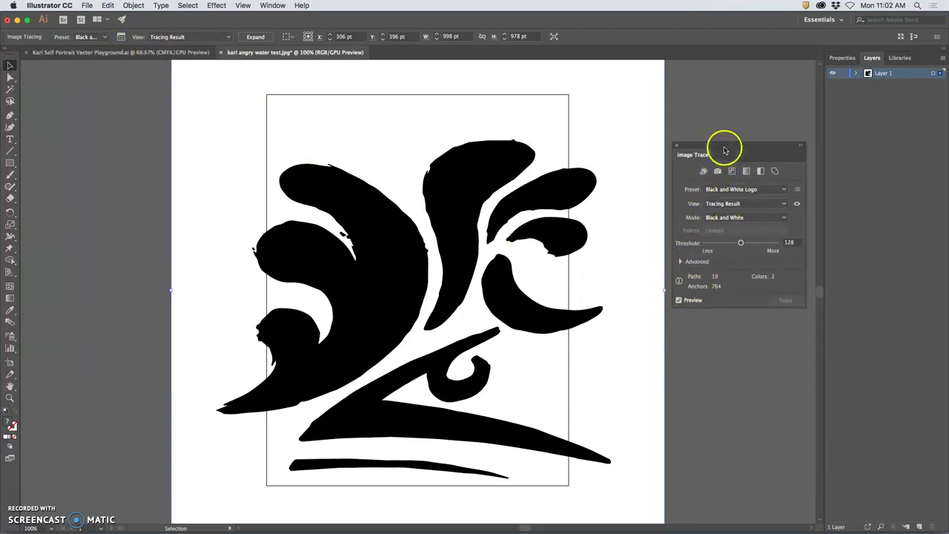
pyautogui.moveTo(725, 150); pyautogui.dragTo(729, 95)
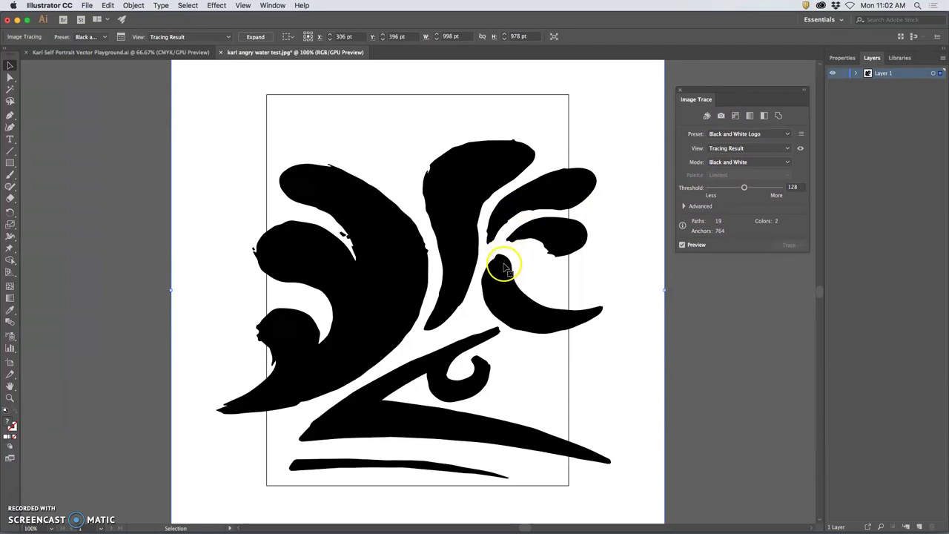
# Expand the Advanced trace options and set Threshold to 31 to clear the white specks
pyautogui.click(683, 207)
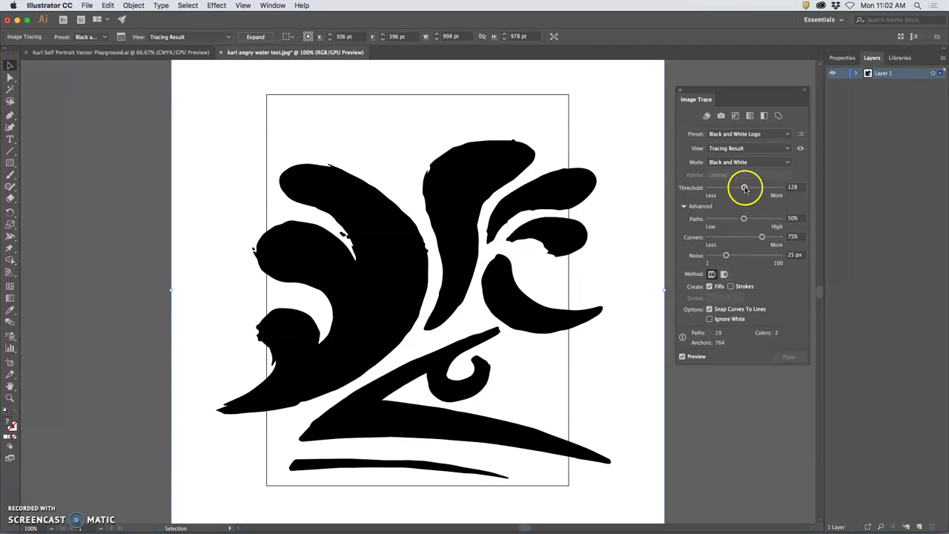
pyautogui.moveTo(744, 189); pyautogui.dragTo(743, 189)
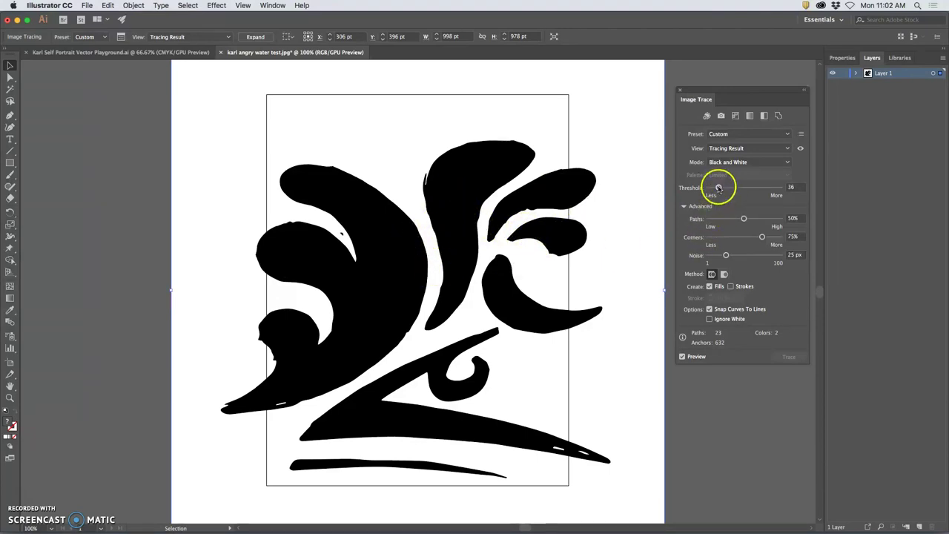
pyautogui.moveTo(719, 187); pyautogui.dragTo(711, 188)
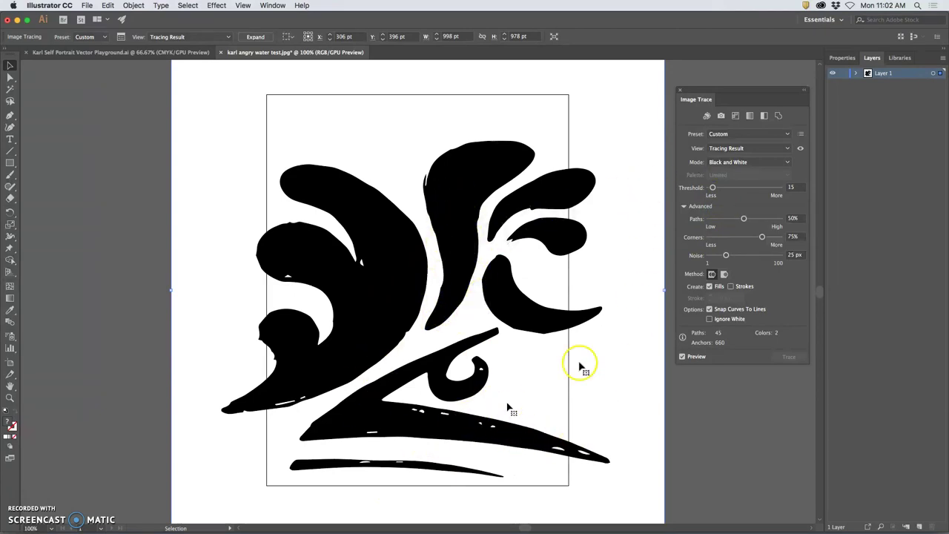
pyautogui.moveTo(718, 190); pyautogui.dragTo(718, 190)
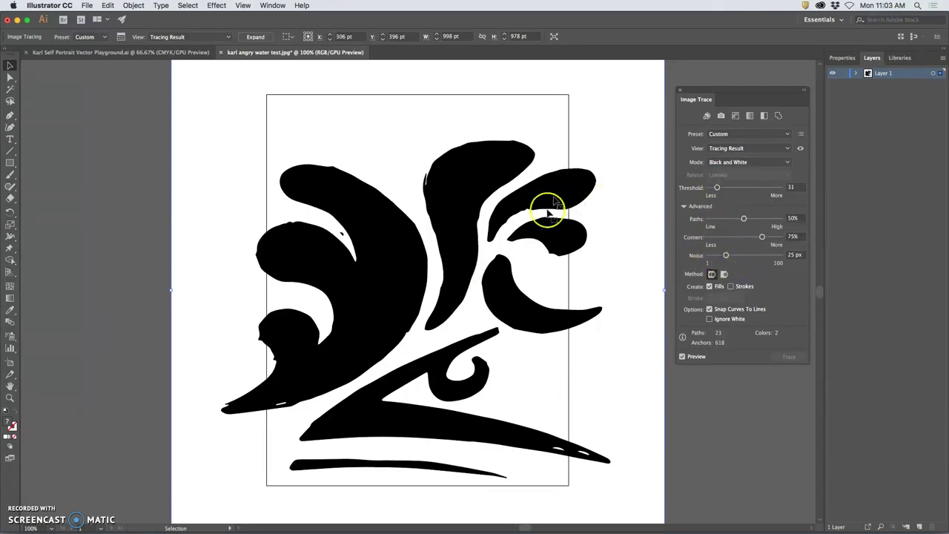
# Drop Paths and Corners to 1% and raise Noise to 69 px in the Image Trace panel
pyautogui.moveTo(743, 218); pyautogui.dragTo(725, 219)
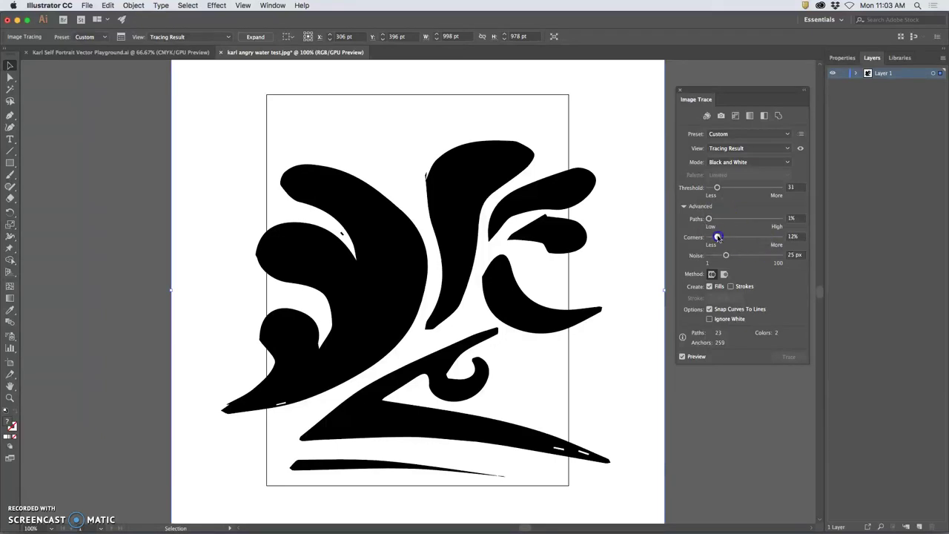
pyautogui.moveTo(717, 237); pyautogui.dragTo(709, 237)
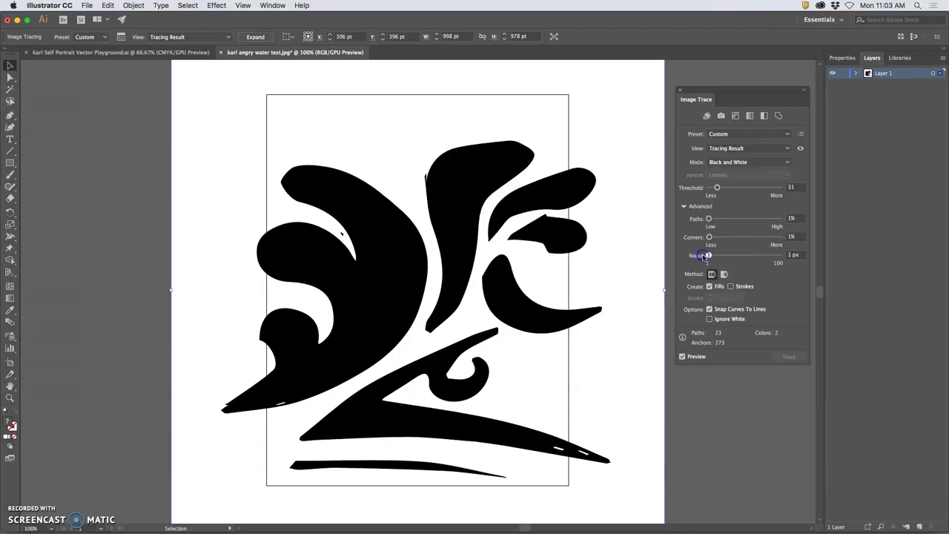
pyautogui.moveTo(703, 256); pyautogui.dragTo(703, 256)
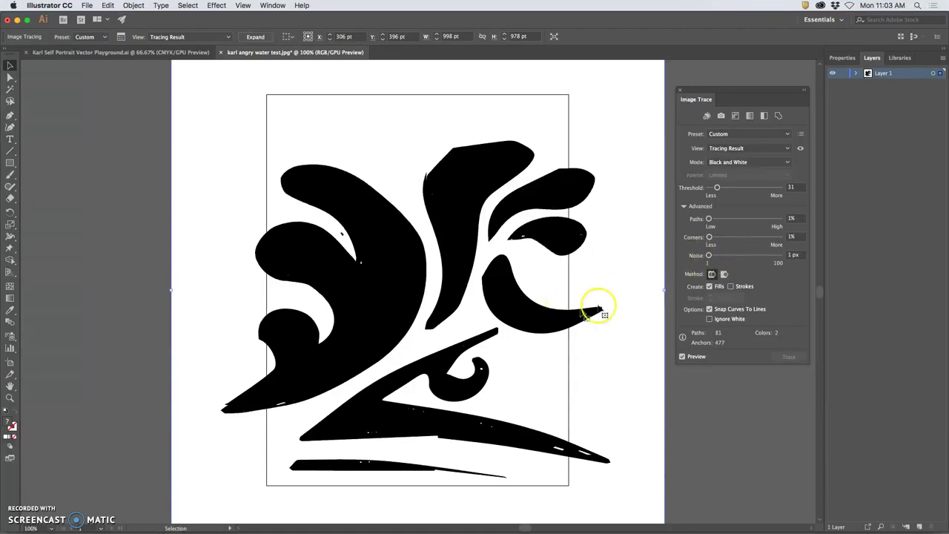
pyautogui.moveTo(708, 255); pyautogui.dragTo(779, 254)
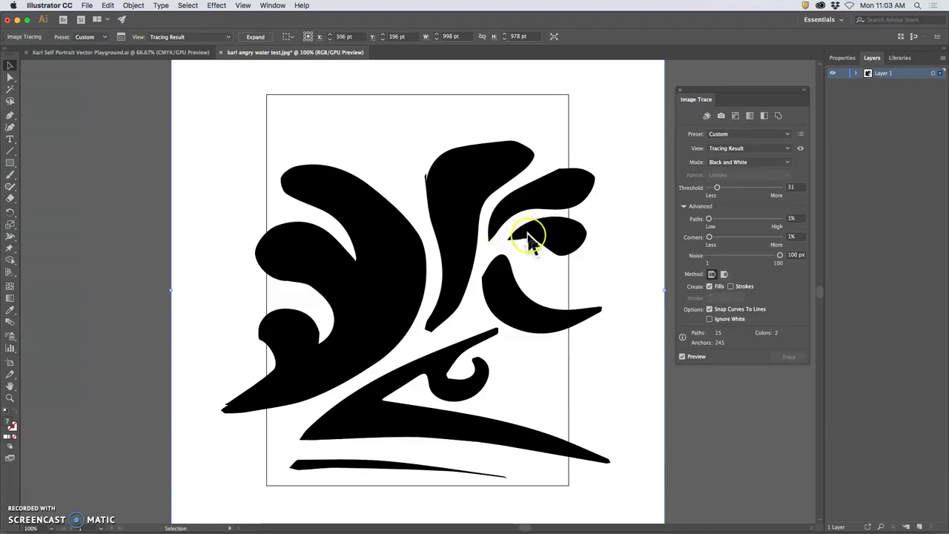
# Raise Noise to 100 px and bring Threshold down to 17, leaving 15 paths and 231 anchors
pyautogui.click(758, 256)
pyautogui.moveTo(740, 261)
pyautogui.mouseDown()
pyautogui.moveTo(732, 258)
pyautogui.moveTo(792, 257)
pyautogui.moveTo(790, 269)
pyautogui.mouseUp()
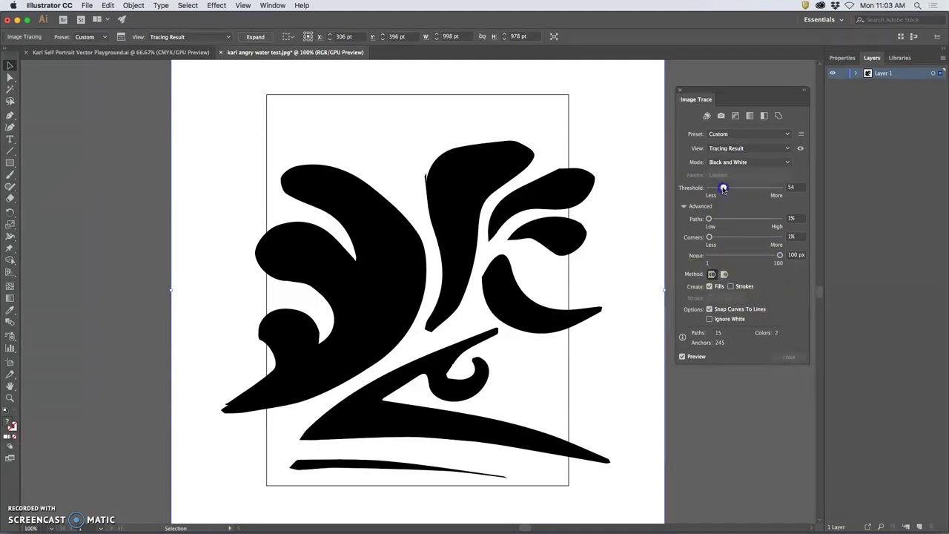
pyautogui.moveTo(723, 188); pyautogui.dragTo(722, 188)
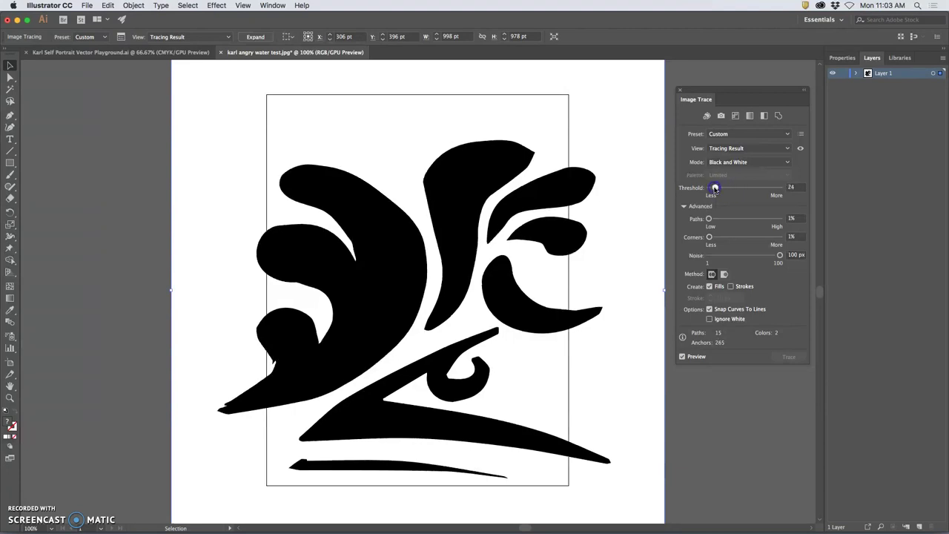
pyautogui.moveTo(714, 188); pyautogui.dragTo(712, 188)
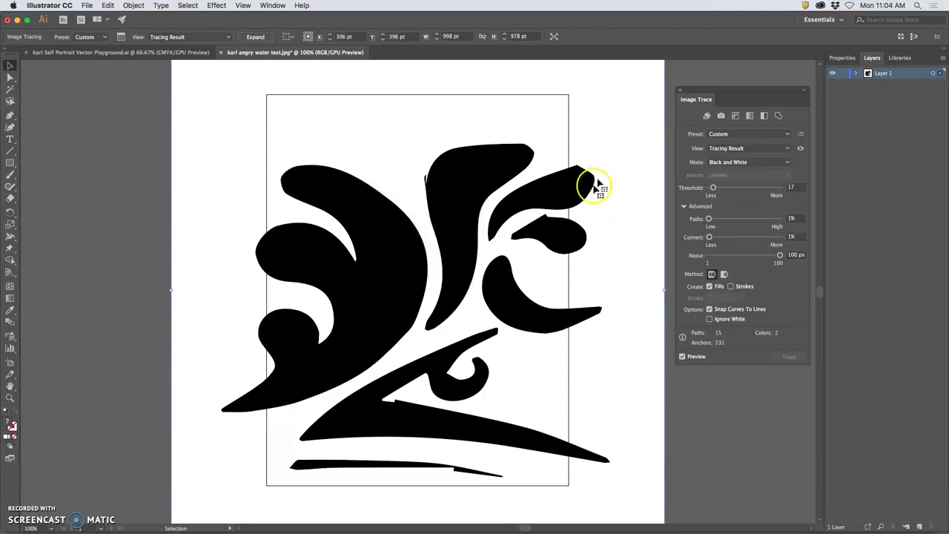
# Enable Ignore White, expand the trace into editable shapes, and inspect the left shape's anchors
pyautogui.click(709, 319)
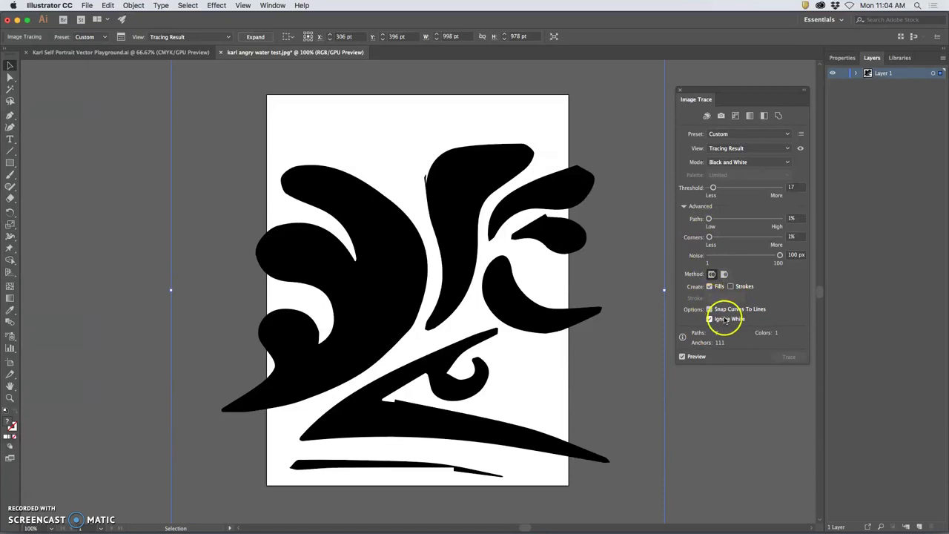
pyautogui.click(257, 37)
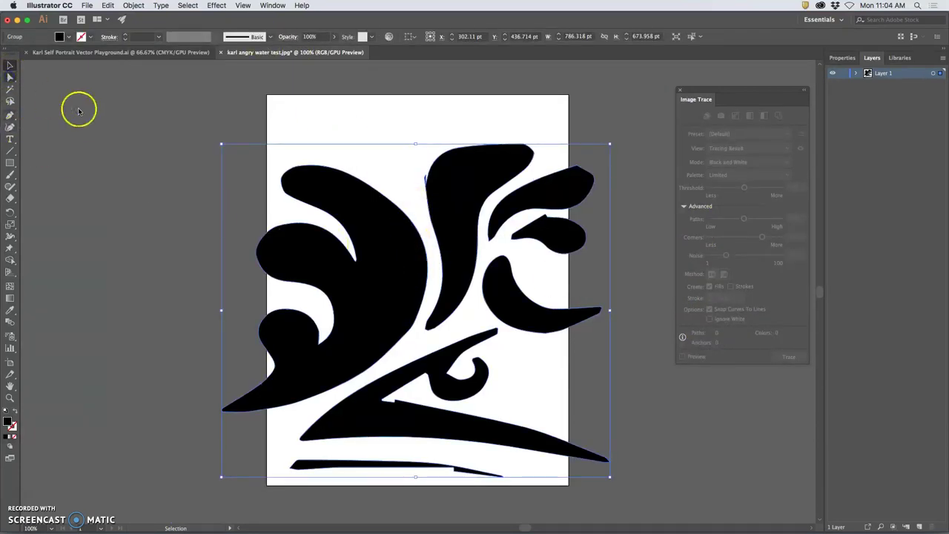
pyautogui.press('a')
pyautogui.click(385, 280)
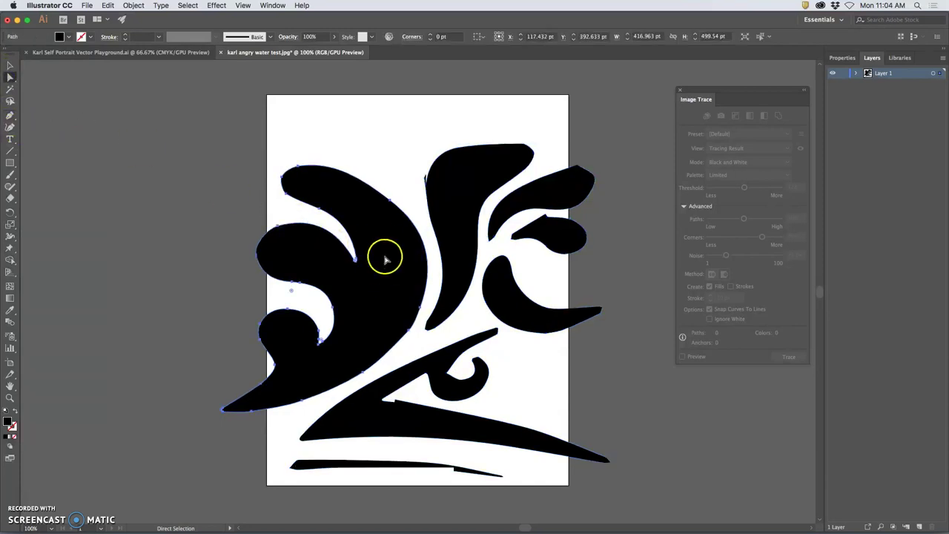
# Select the tall middle splash shape and zoom in on its anchor points
pyautogui.press('v')
pyautogui.click(455, 187)
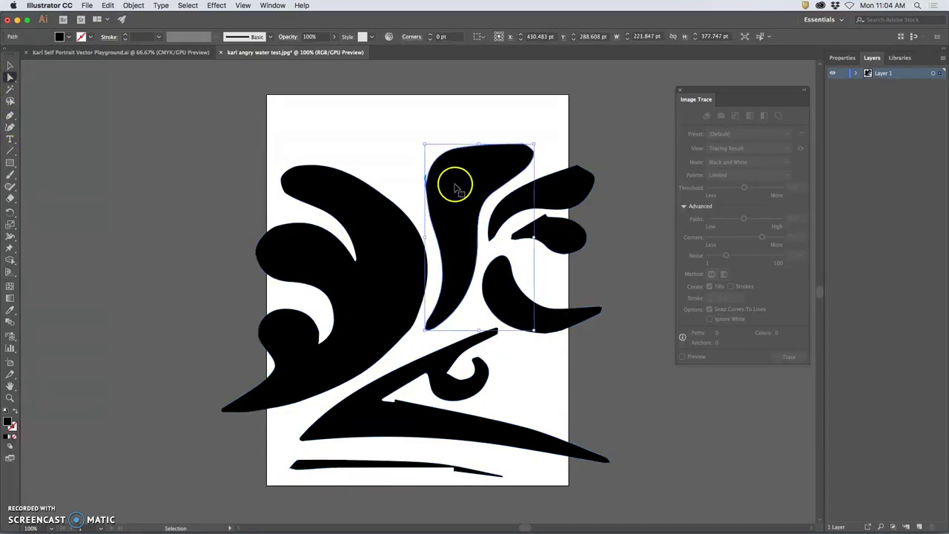
pyautogui.press('a')
pyautogui.press('super+equal')
pyautogui.press('super+equal')
pyautogui.press('super+equal')
pyautogui.scroll(3, 379, 188)
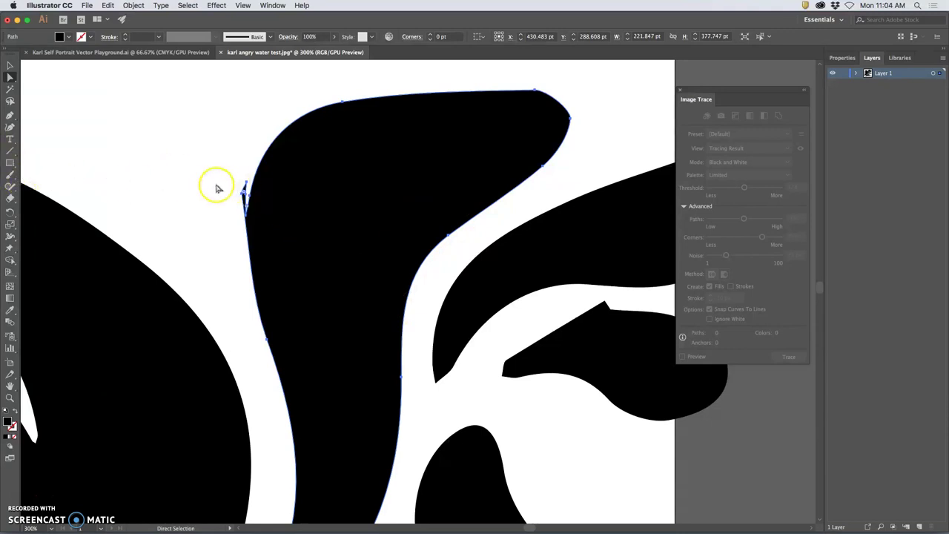
# Compare the whole splash with a close-up of the middle shape's spiky left edge, then open the Pencil flyout
pyautogui.press('v')
pyautogui.press('super+minus')
pyautogui.press('super+minus')
pyautogui.press('super+minus')
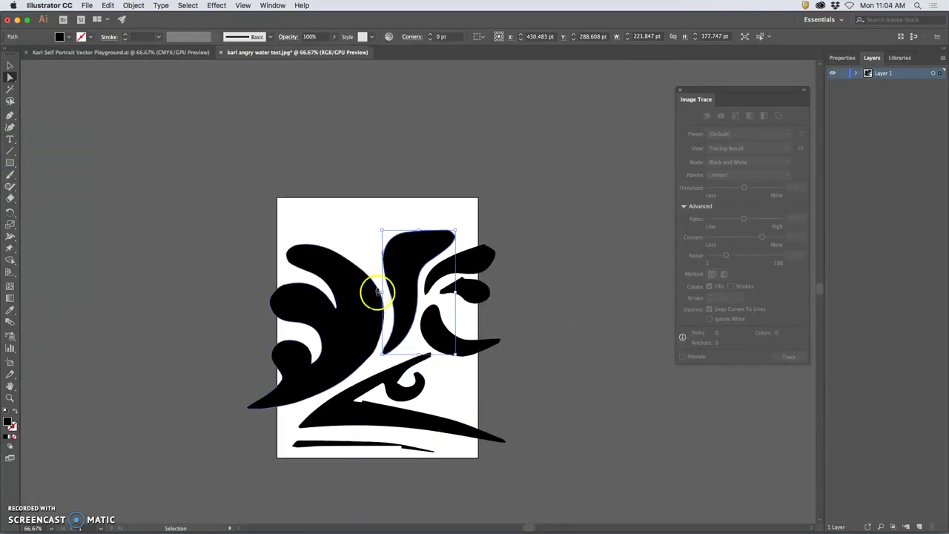
pyautogui.press('a')
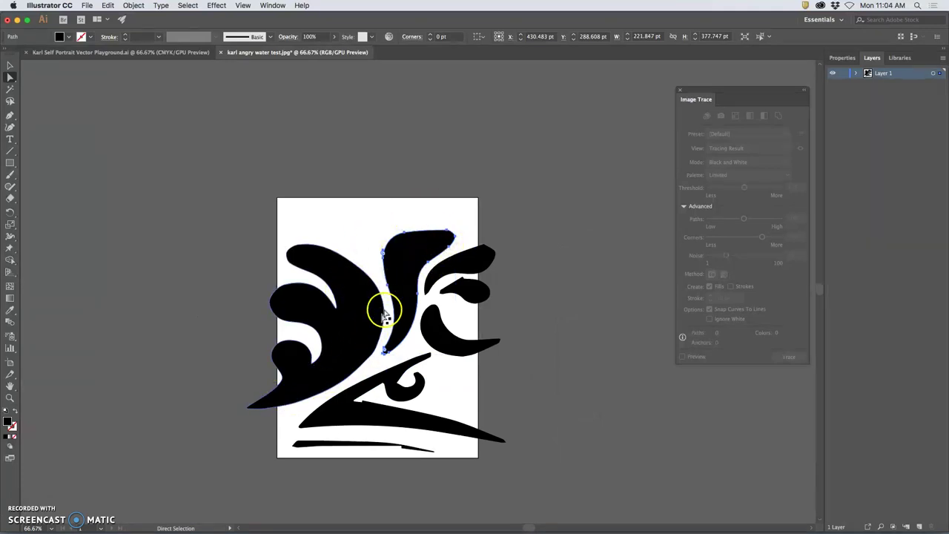
pyautogui.press('v')
pyautogui.press('super+plus')
pyautogui.press('super+plus')
pyautogui.press('super+plus')
pyautogui.press('super+plus')
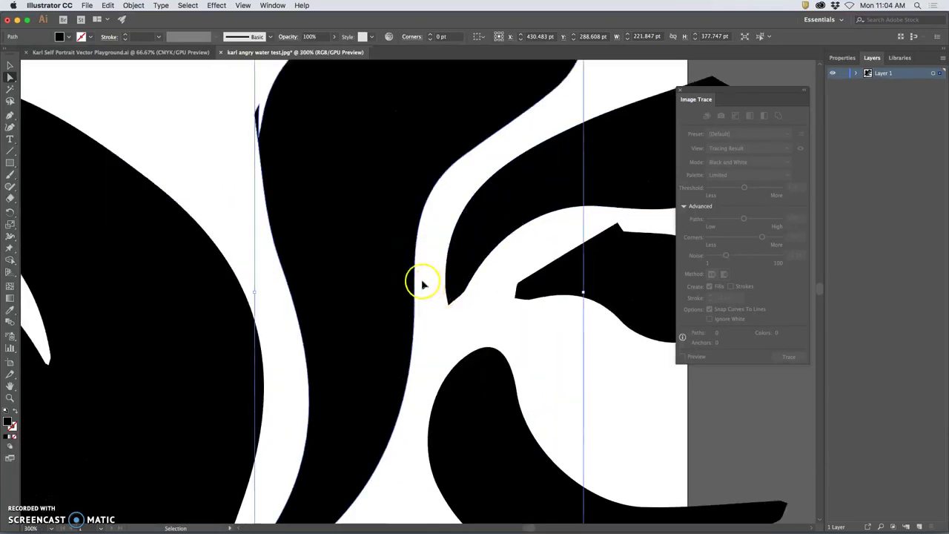
pyautogui.press('a')
pyautogui.scroll(3, 334, 155)
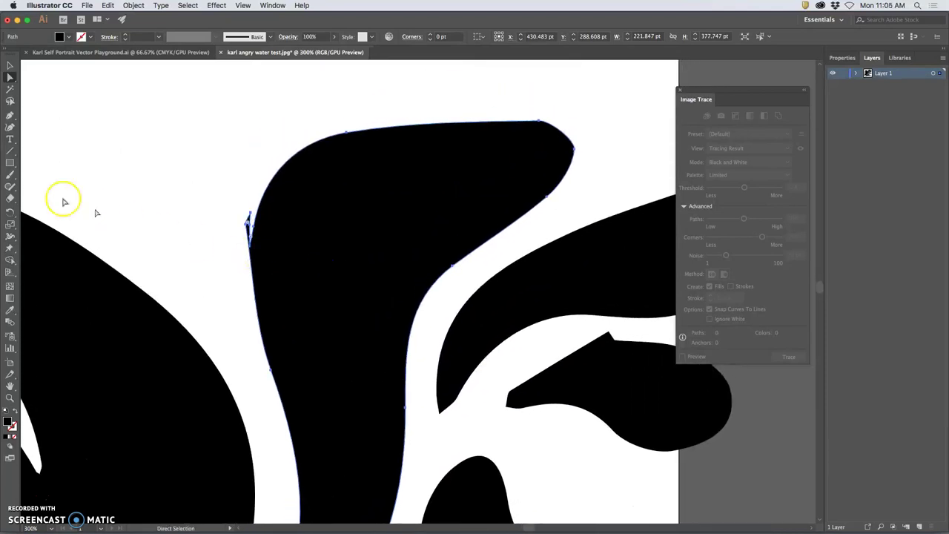
pyautogui.click(11, 188)
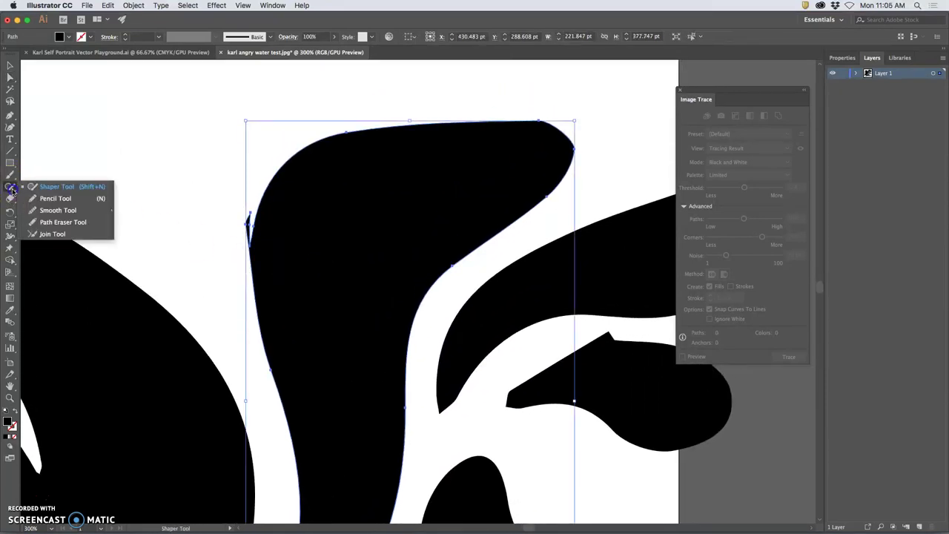
# Choose the Pencil Tool and select the tall middle shape's path
pyautogui.click(54, 198)
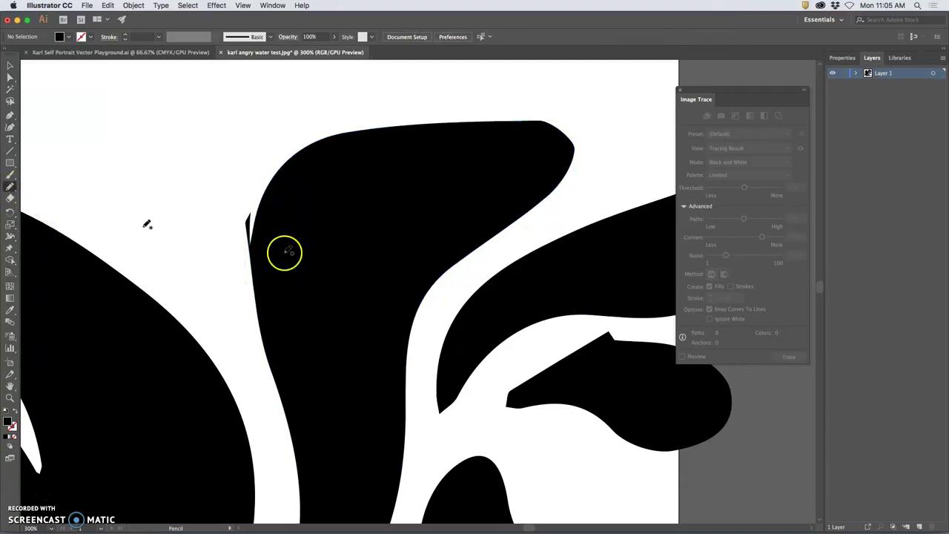
pyautogui.moveTo(267, 252)
pyautogui.mouseDown()
pyautogui.moveTo(258, 226)
pyautogui.moveTo(275, 158)
pyautogui.moveTo(267, 198)
pyautogui.mouseUp()
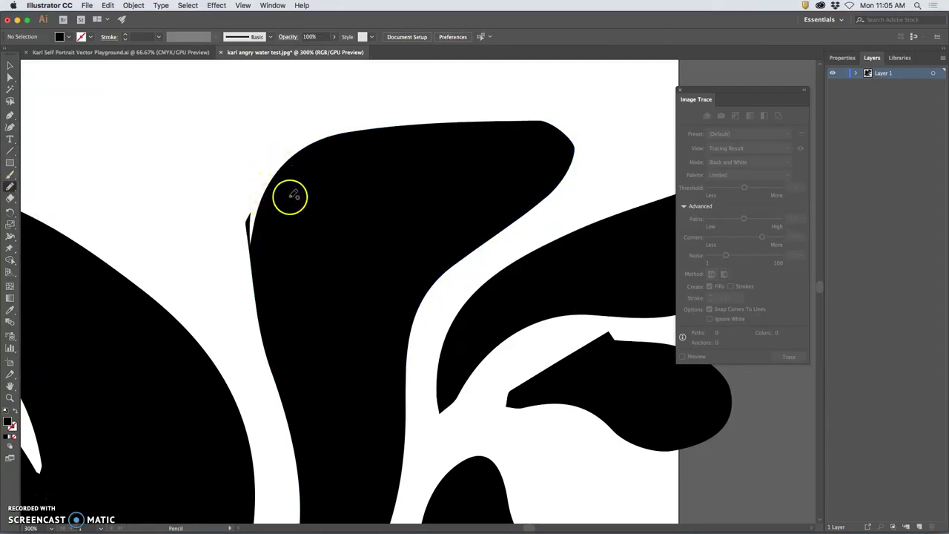
pyautogui.press('a')
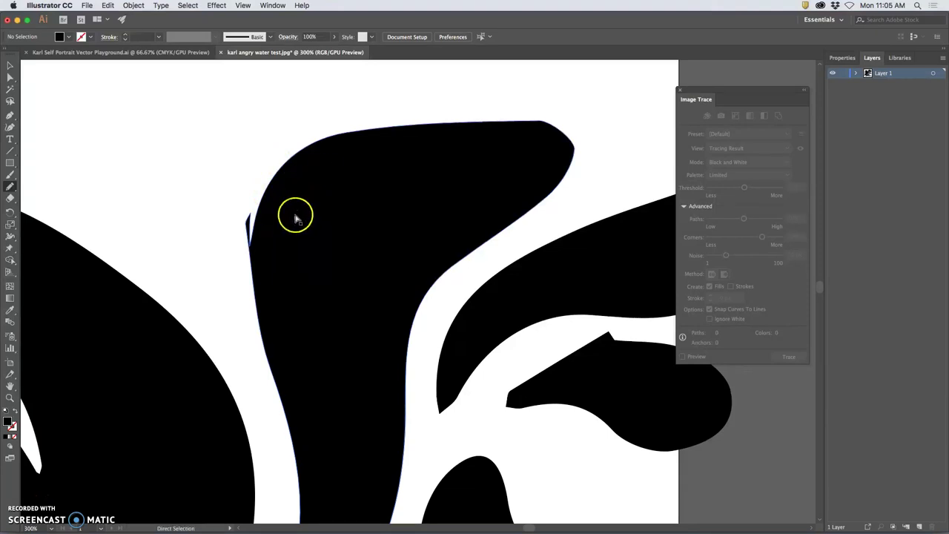
pyautogui.press('n')
pyautogui.keyDown('super'); pyautogui.click(309, 189); pyautogui.keyUp('super')
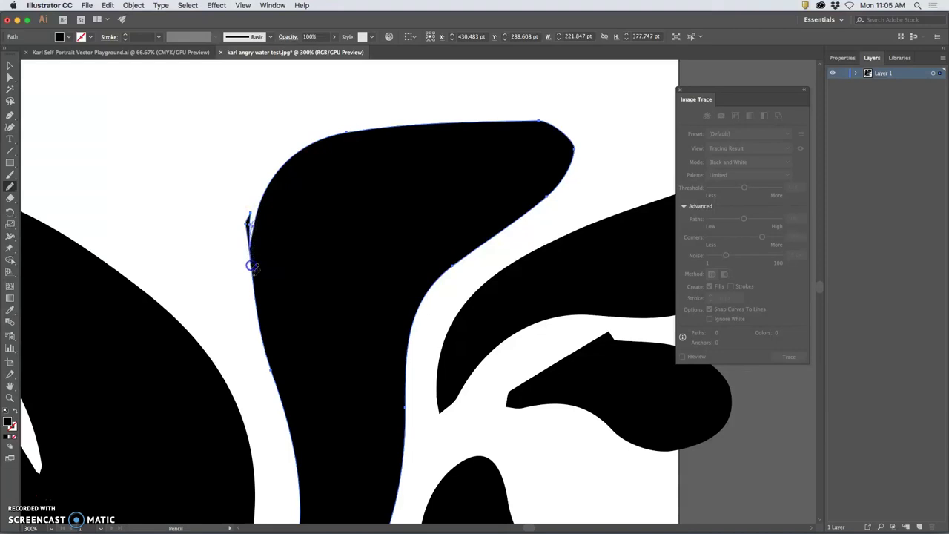
# Redraw the left edge without the spike and the top edge, then open Pencil Tool Options
pyautogui.moveTo(250, 265); pyautogui.dragTo(267, 380)
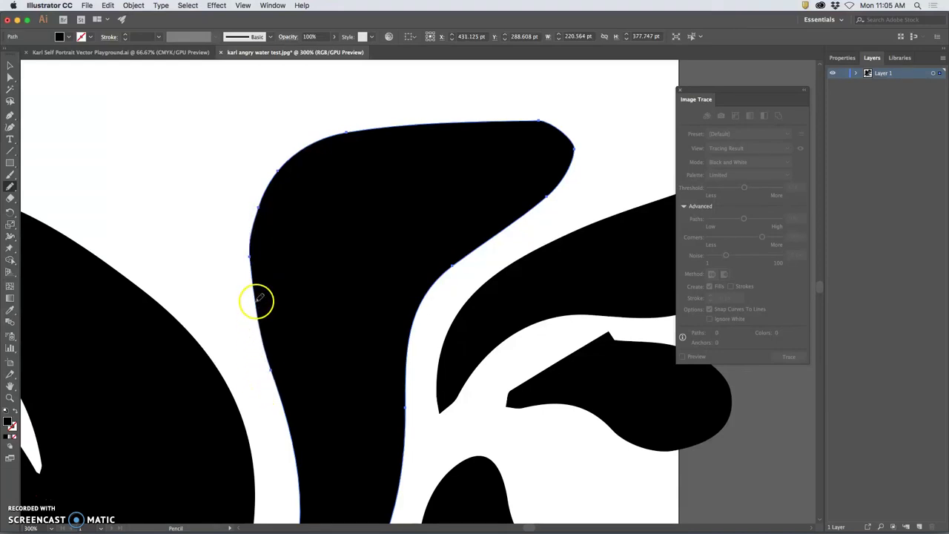
pyautogui.moveTo(251, 255)
pyautogui.mouseDown()
pyautogui.moveTo(254, 198)
pyautogui.moveTo(284, 163)
pyautogui.mouseUp()
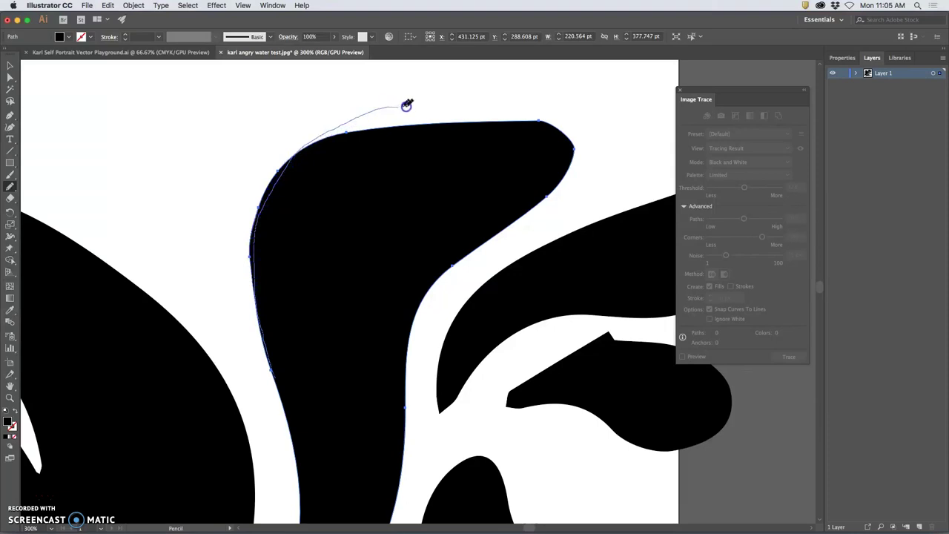
pyautogui.moveTo(542, 117); pyautogui.dragTo(547, 120)
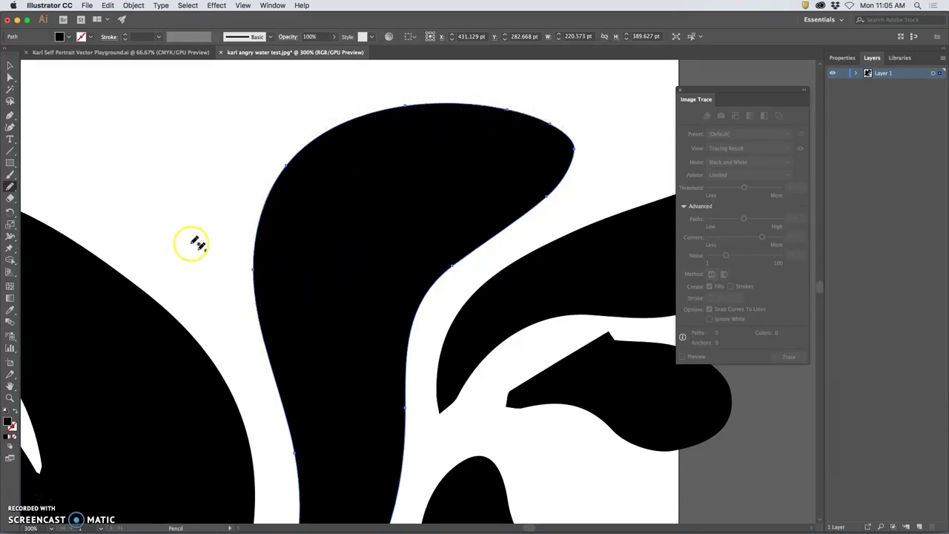
pyautogui.doubleClick(11, 189)
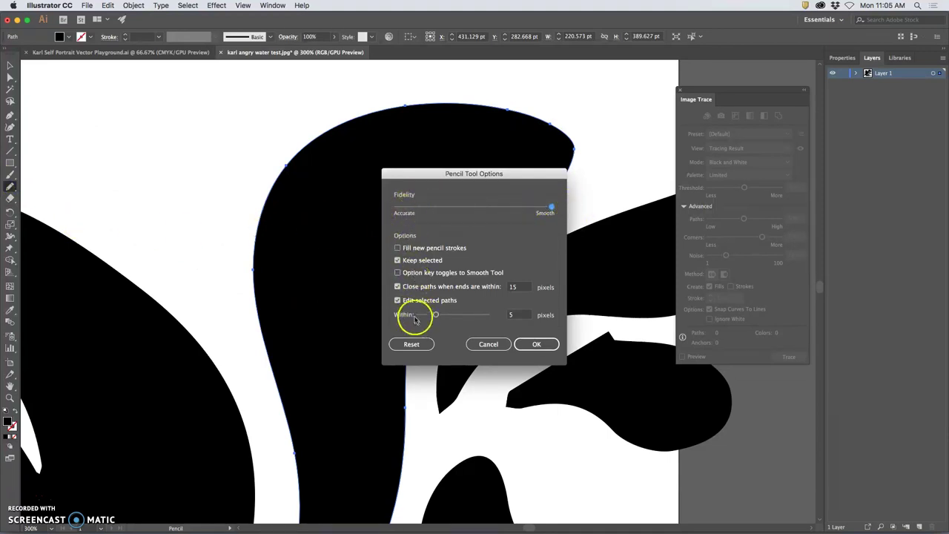
# Keep Smooth fidelity, pan to the right-pointing arm, and redraw its lower edge and pointed top smoothly
pyautogui.click(536, 344)
pyautogui.moveTo(499, 228); pyautogui.dragTo(339, 201)
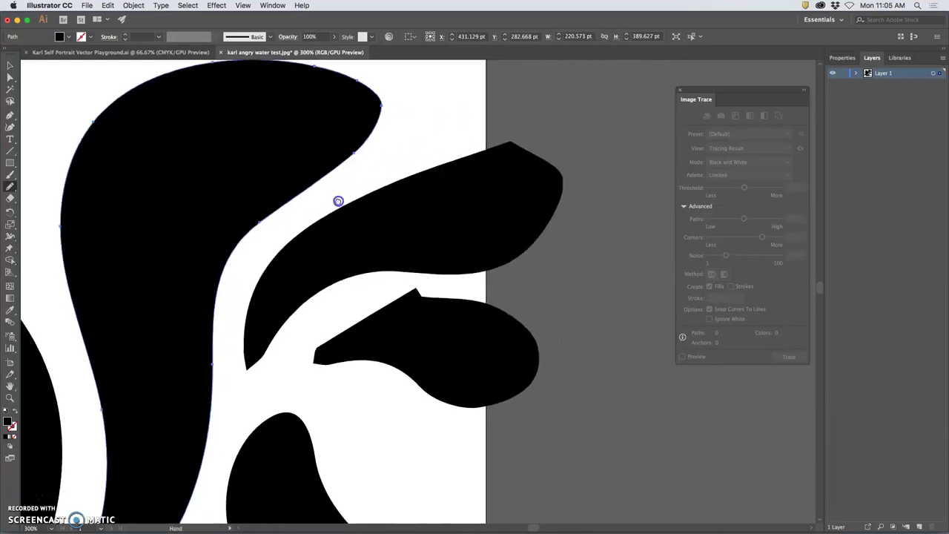
pyautogui.keyDown('super'); pyautogui.click(497, 203); pyautogui.keyUp('super')
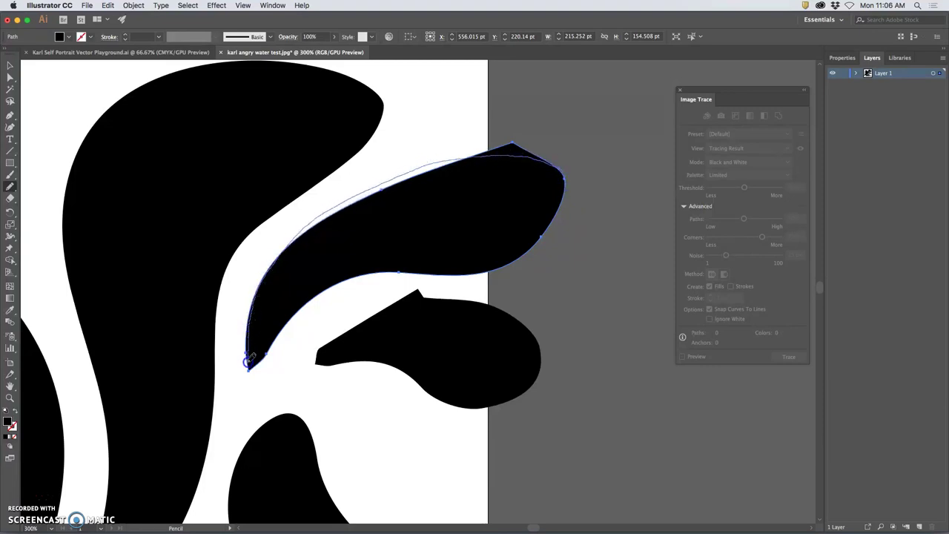
pyautogui.moveTo(249, 370); pyautogui.dragTo(250, 372)
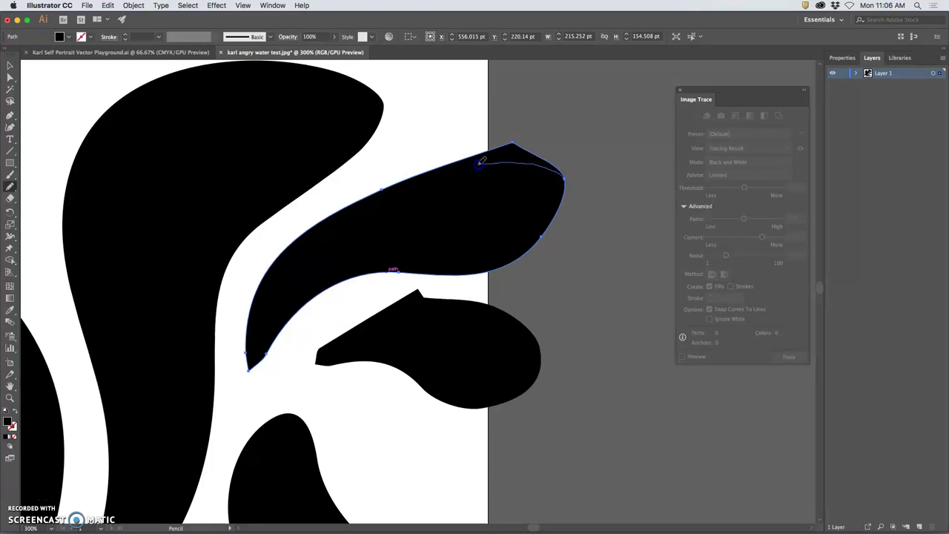
pyautogui.moveTo(379, 188); pyautogui.dragTo(381, 189)
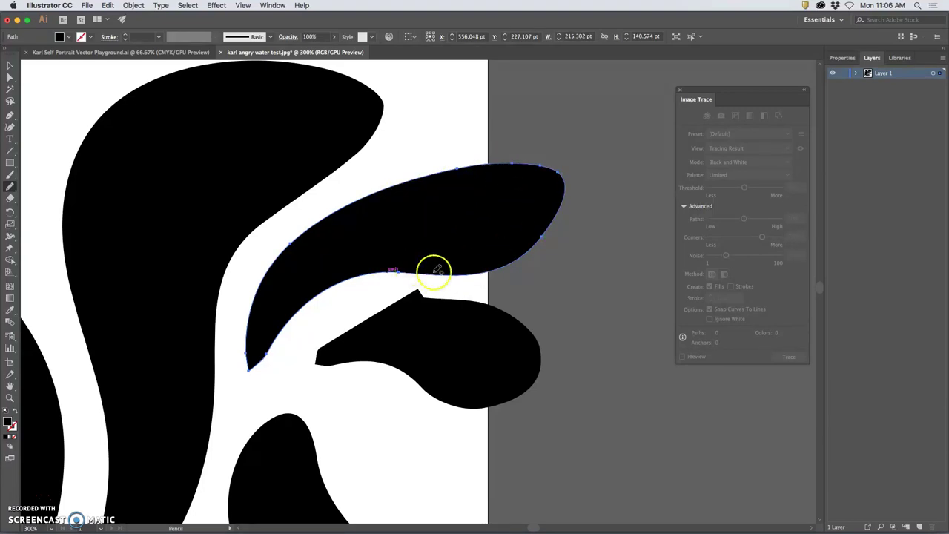
# Select the lower droplet shape and start redrawing its top edge and tip with the Pencil
pyautogui.press('a')
pyautogui.click(457, 343)
pyautogui.press('n')
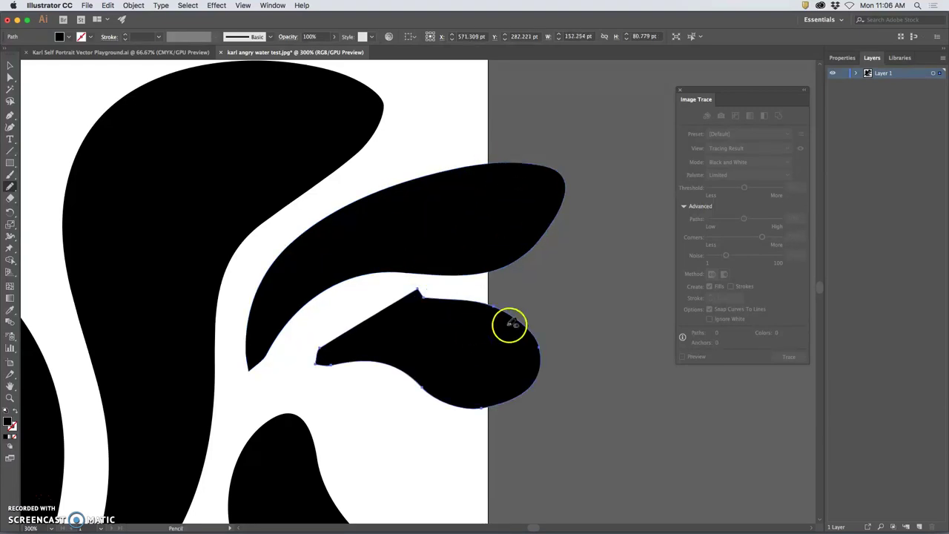
pyautogui.click(447, 401)
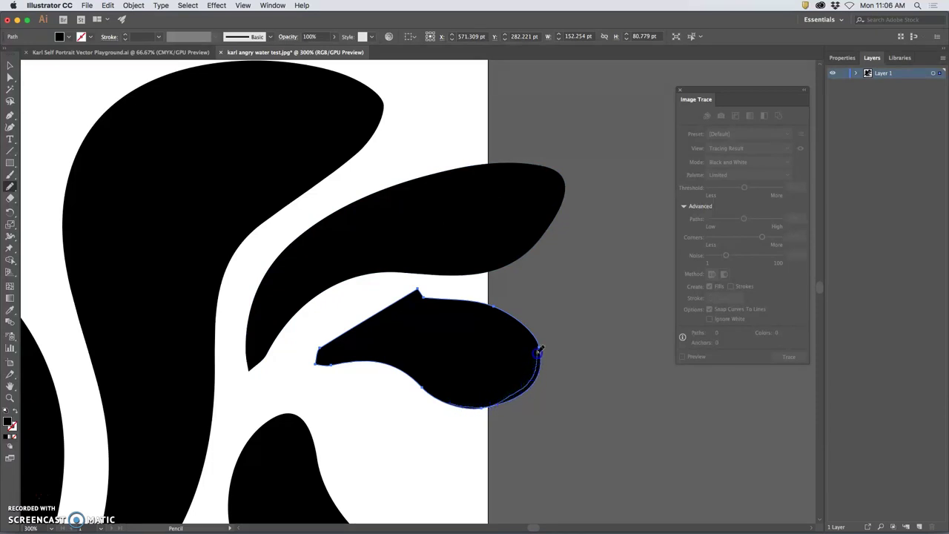
pyautogui.moveTo(479, 299); pyautogui.dragTo(439, 294)
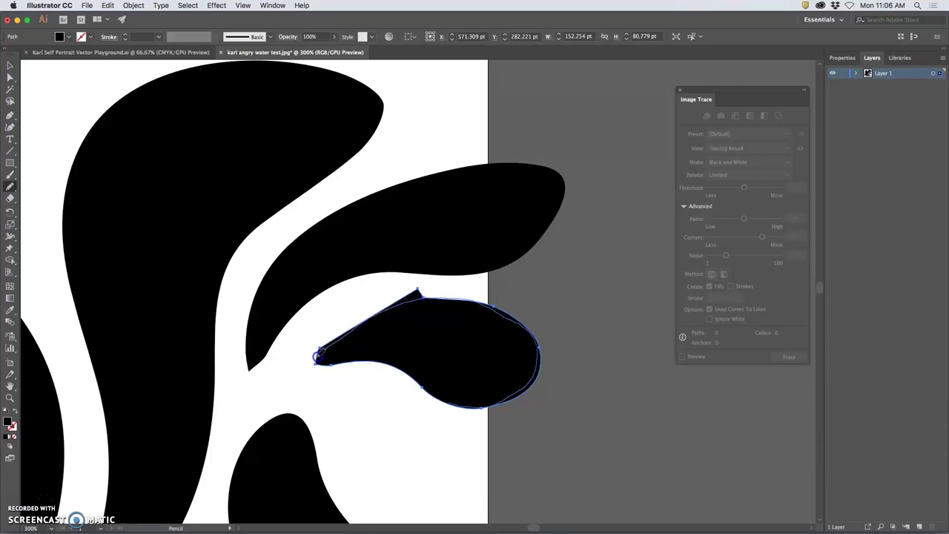
pyautogui.moveTo(333, 363); pyautogui.dragTo(331, 364)
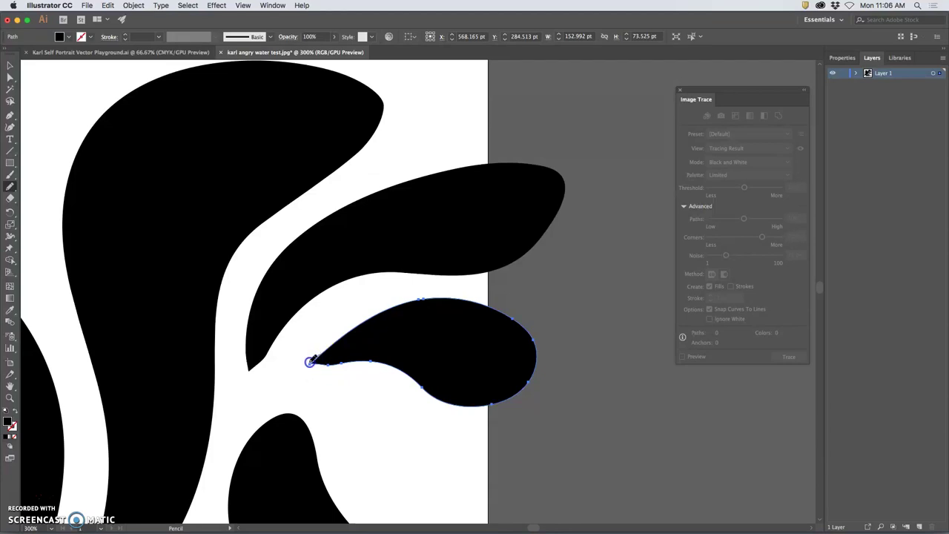
pyautogui.moveTo(341, 363); pyautogui.dragTo(343, 365)
# Keep redrawing the droplet's top edge and tip until the notch vanishes, then pick the Smooth Tool
pyautogui.moveTo(400, 304); pyautogui.dragTo(345, 331)
pyautogui.moveTo(375, 359); pyautogui.dragTo(407, 371)
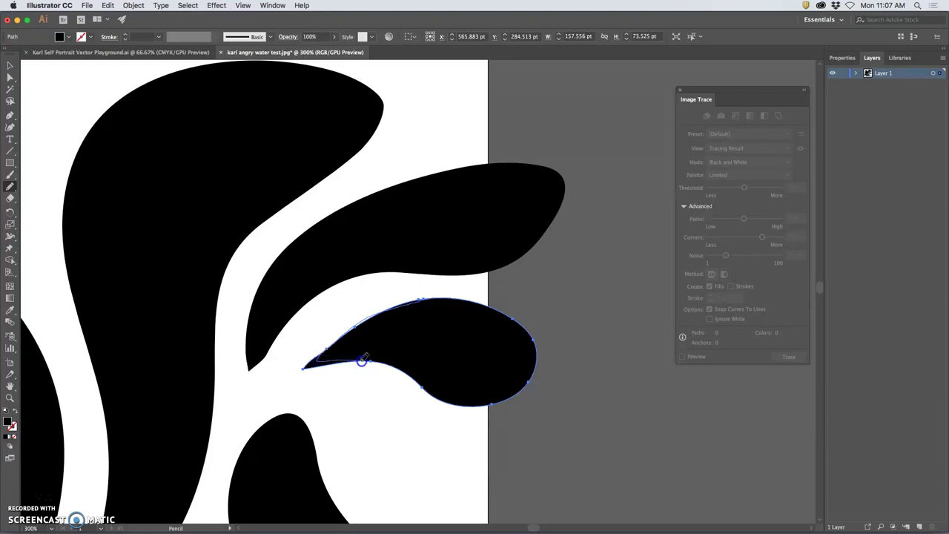
pyautogui.moveTo(373, 361); pyautogui.dragTo(373, 361)
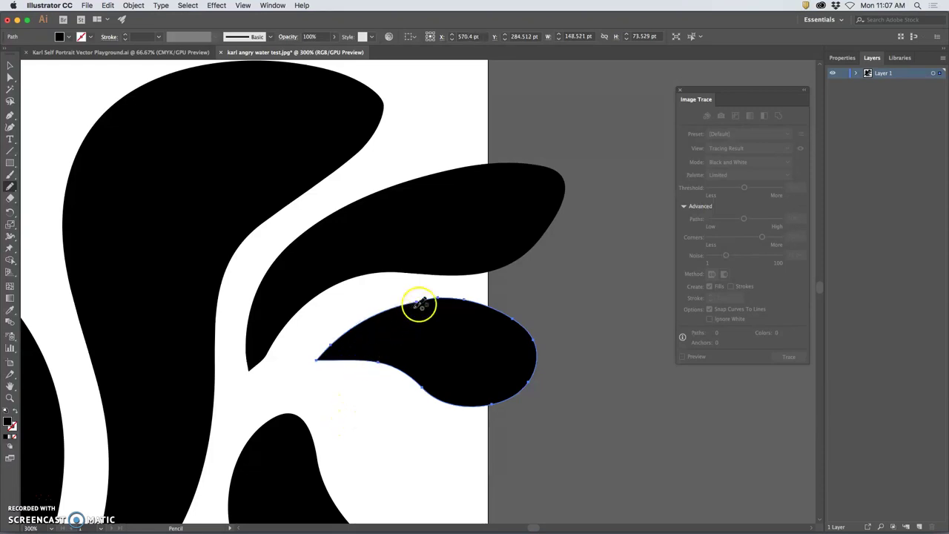
pyautogui.moveTo(442, 294); pyautogui.dragTo(482, 301)
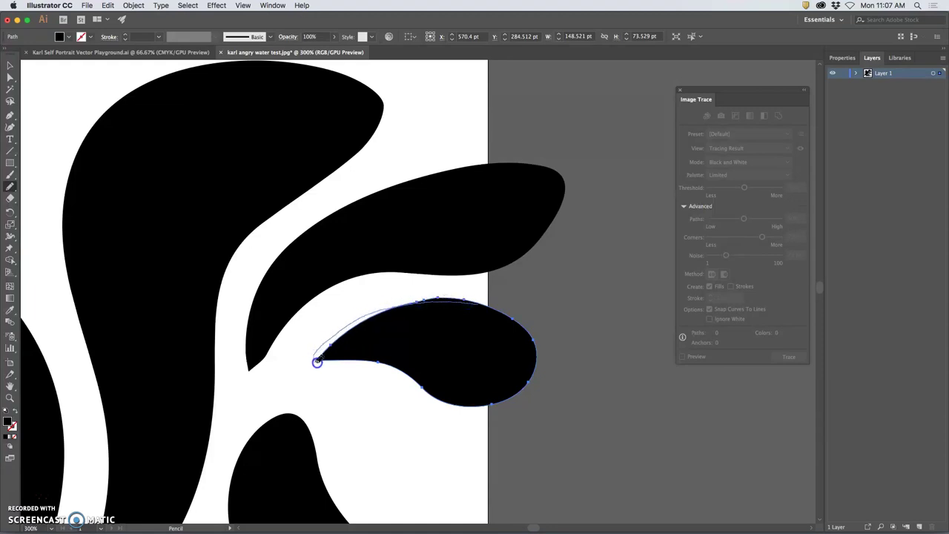
pyautogui.moveTo(377, 396)
pyautogui.mouseDown()
pyautogui.moveTo(399, 386)
pyautogui.moveTo(393, 363)
pyautogui.mouseUp()
pyautogui.moveTo(334, 342)
pyautogui.mouseDown()
pyautogui.moveTo(373, 344)
pyautogui.moveTo(411, 314)
pyautogui.mouseUp()
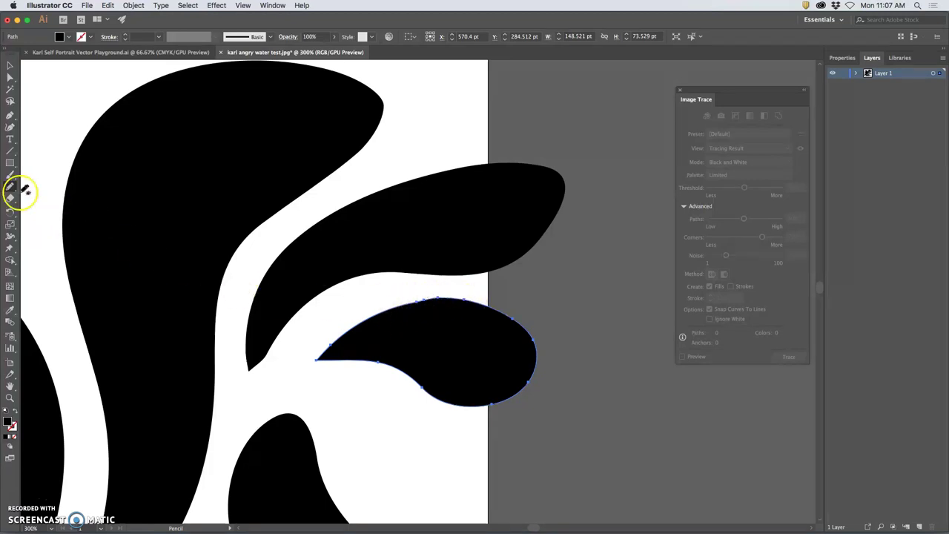
pyautogui.moveTo(22, 193); pyautogui.dragTo(31, 213)
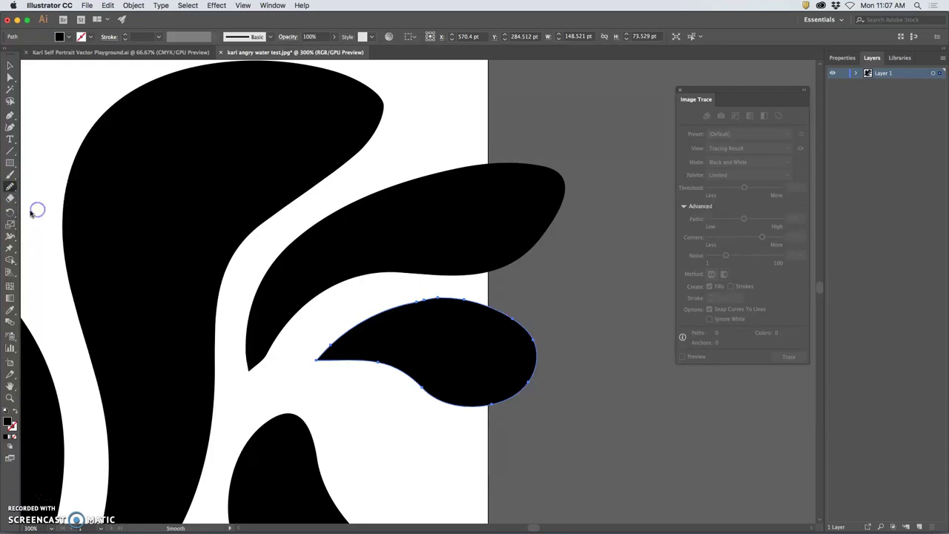